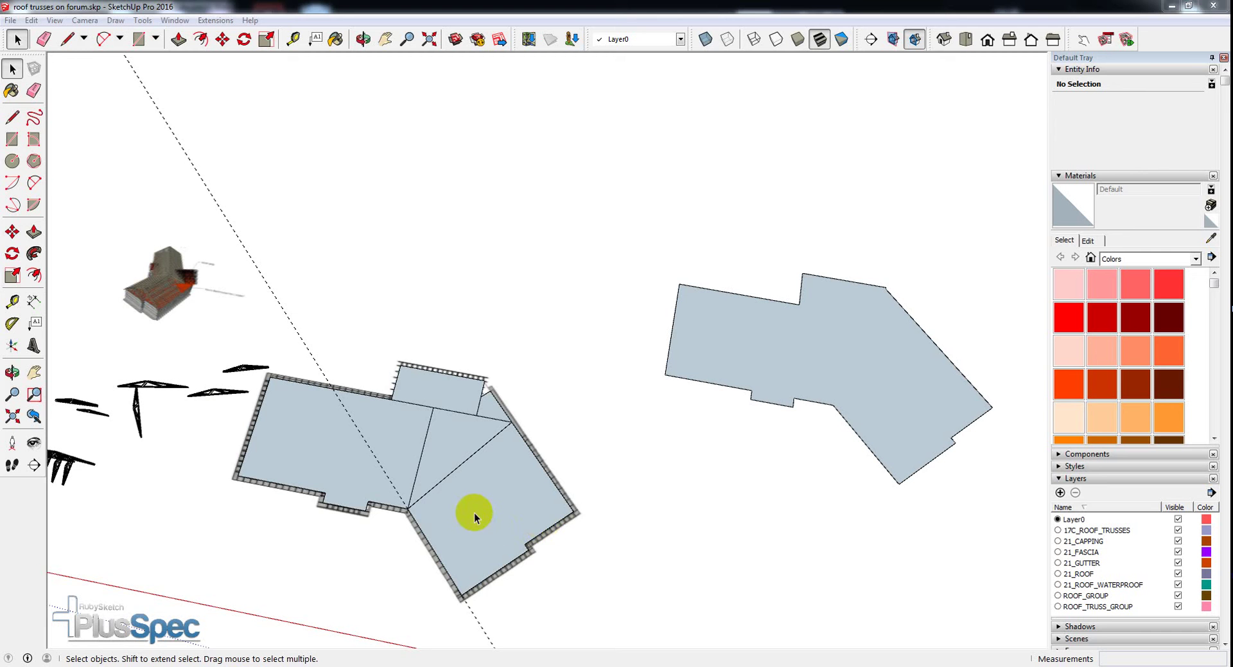
# Step: Make the roof faces see-through to check the trusses, then make them solid again
pyautogui.scroll(-3, 581, 473)
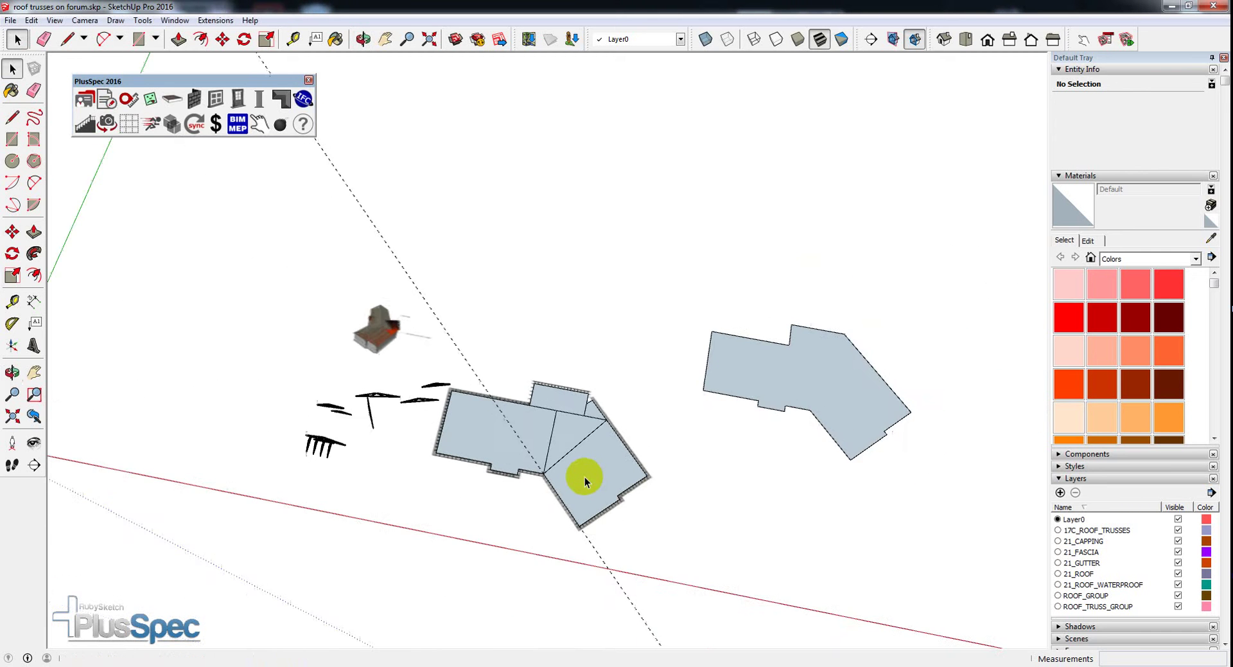
pyautogui.scroll(4, 584, 476)
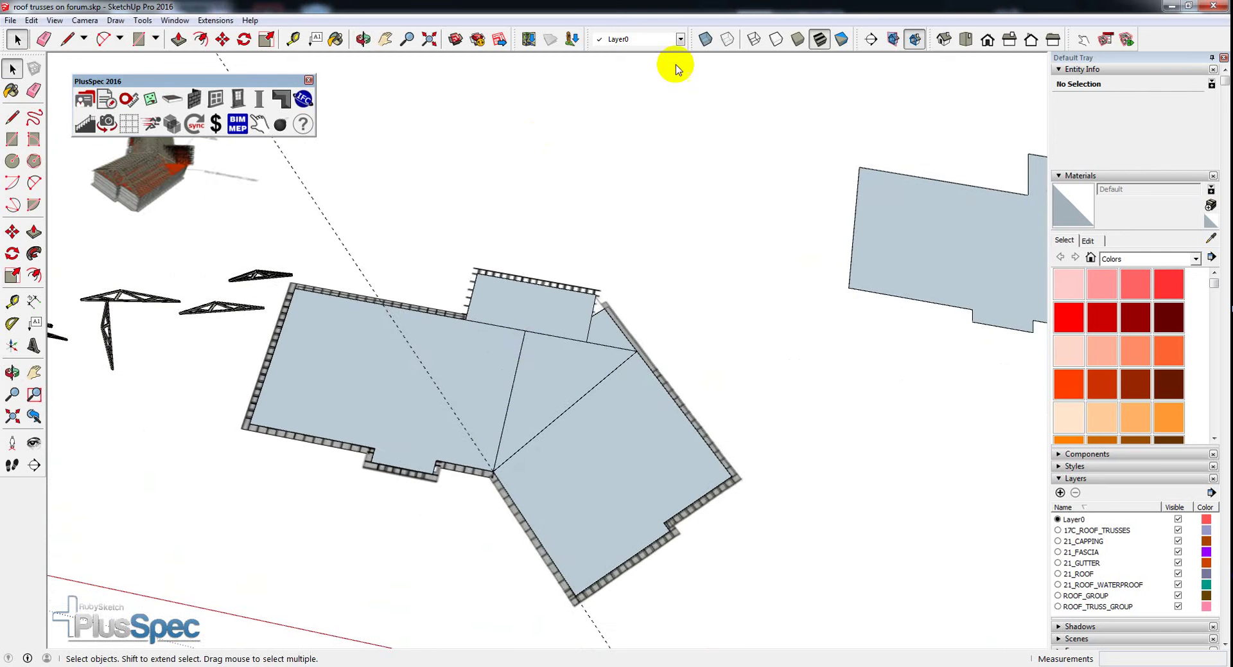
pyautogui.click(705, 39)
pyautogui.scroll(1, 394, 443)
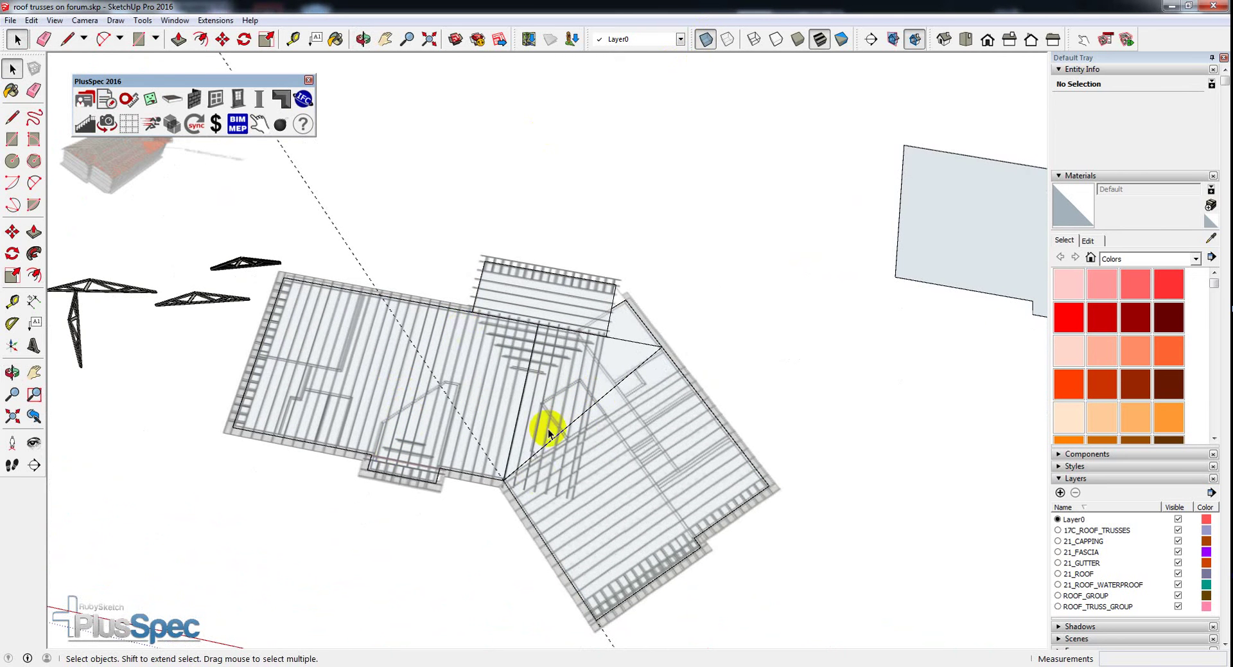
pyautogui.click(706, 39)
# Step: Delete the diagonal hip line and its adjoining faces, then undo to restore them
pyautogui.moveTo(534, 372); pyautogui.dragTo(540, 424, button='middle')
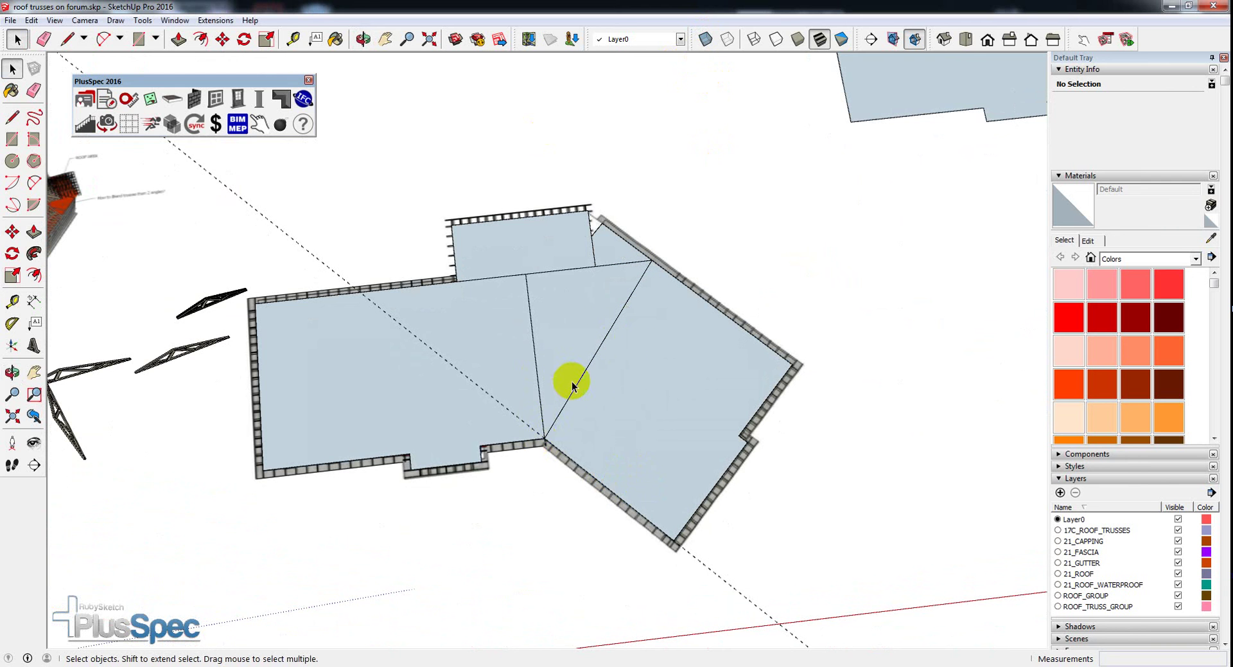
pyautogui.scroll(-1, 573, 384)
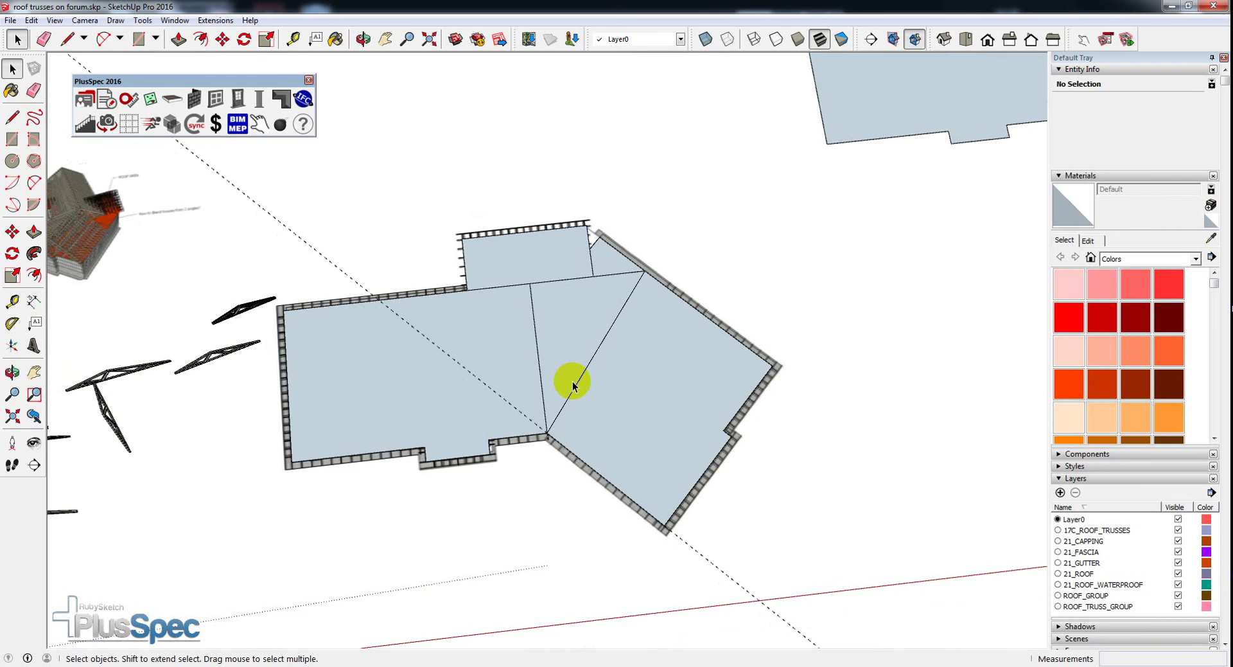
pyautogui.click(573, 384)
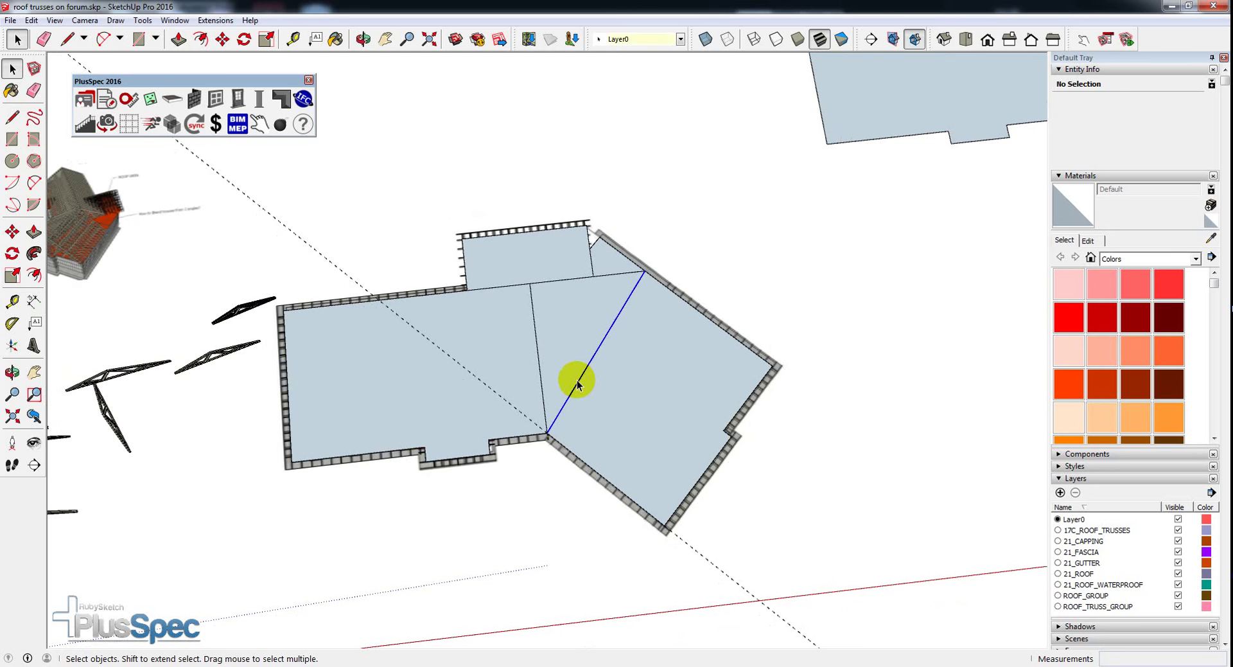
pyautogui.scroll(-1, 577, 384)
pyautogui.scroll(-1, 576, 384)
pyautogui.scroll(3, 576, 384)
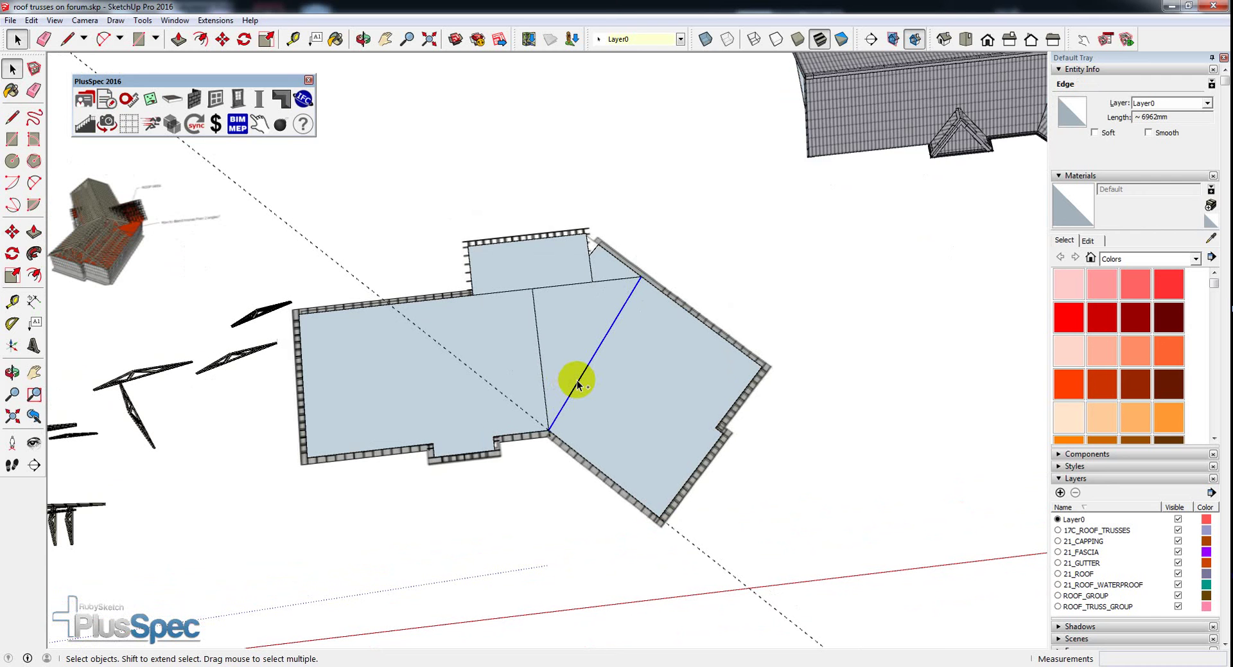
pyautogui.hotkey('ctrl', 'z')
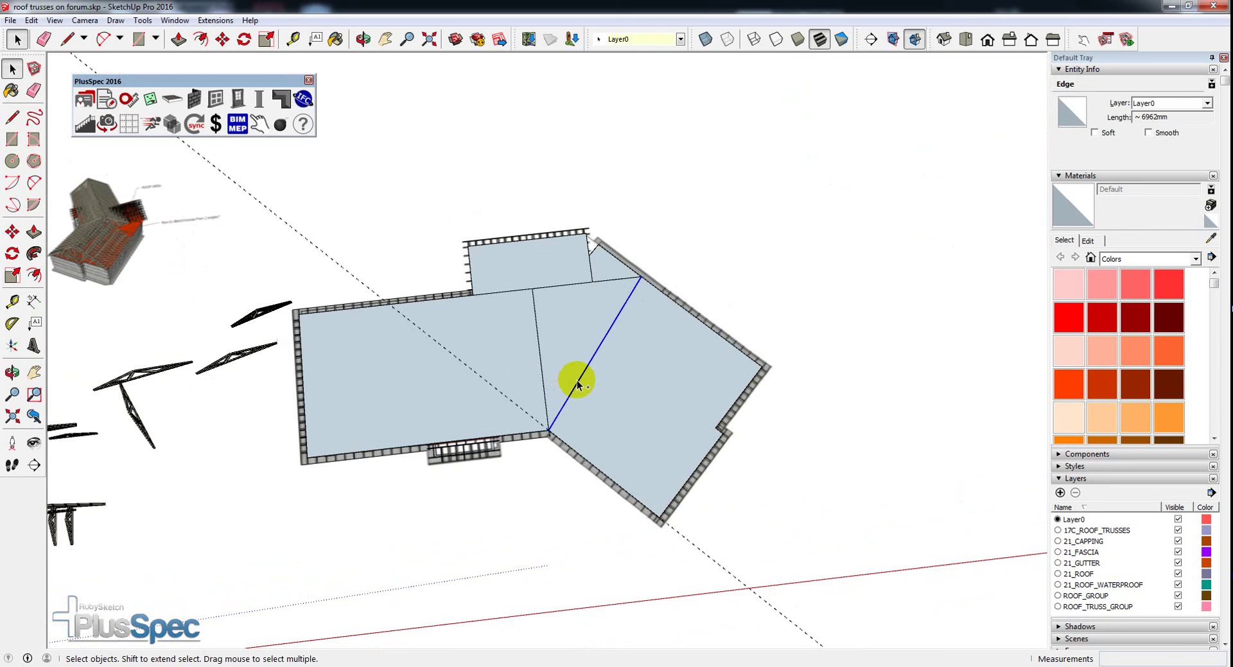
pyautogui.press('Delete')
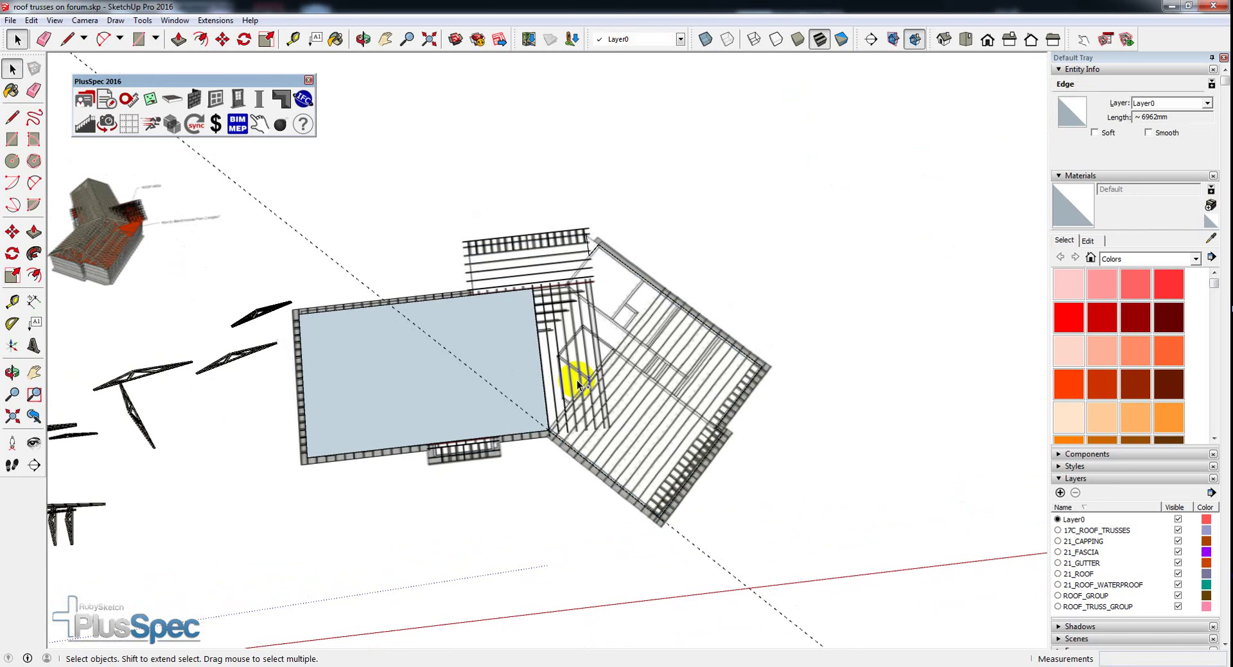
pyautogui.click(552, 323)
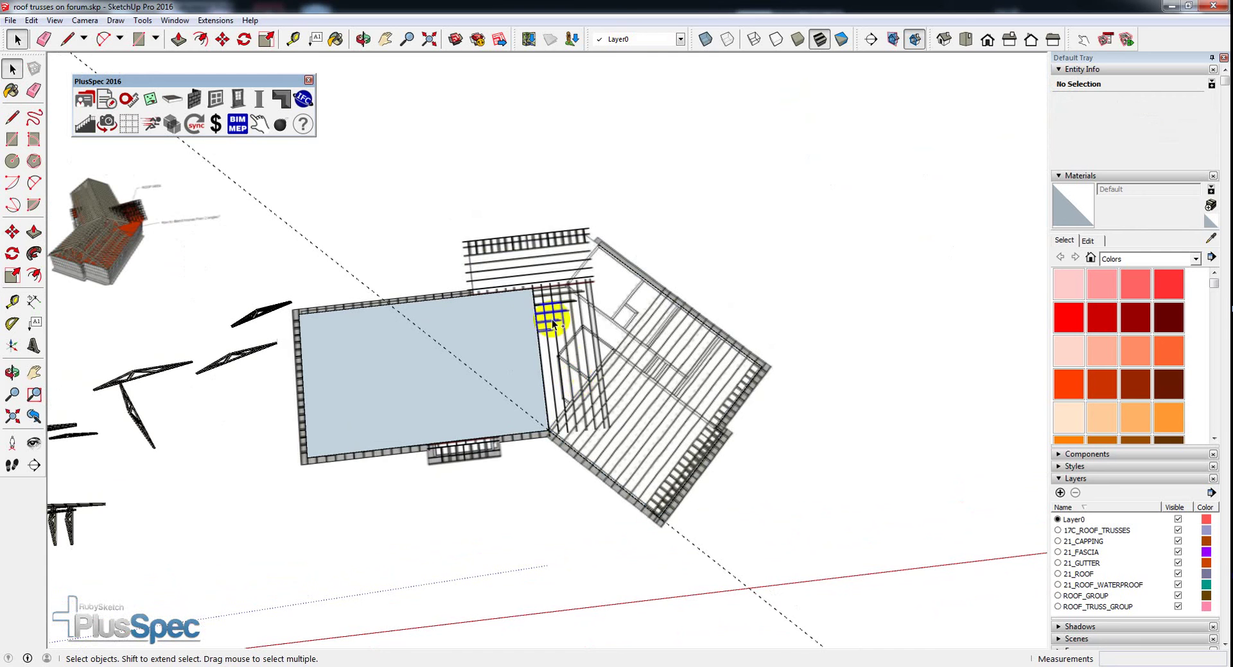
pyautogui.scroll(3, 512, 344)
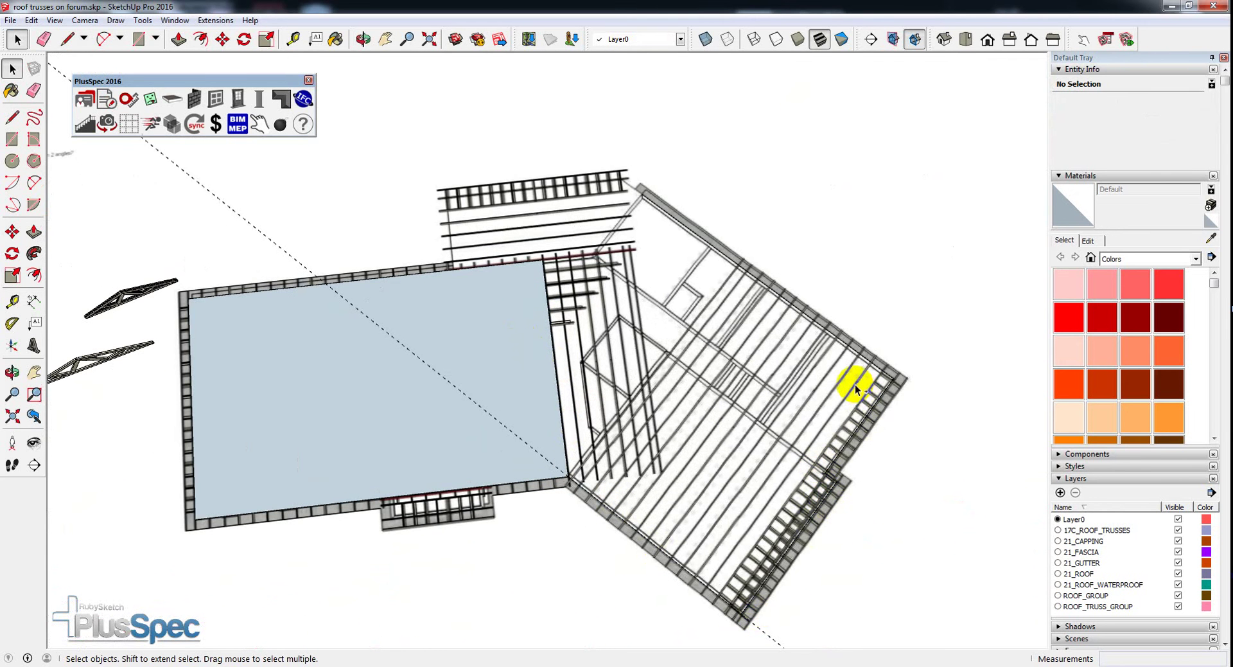
pyautogui.hotkey('ctrl', 'z')
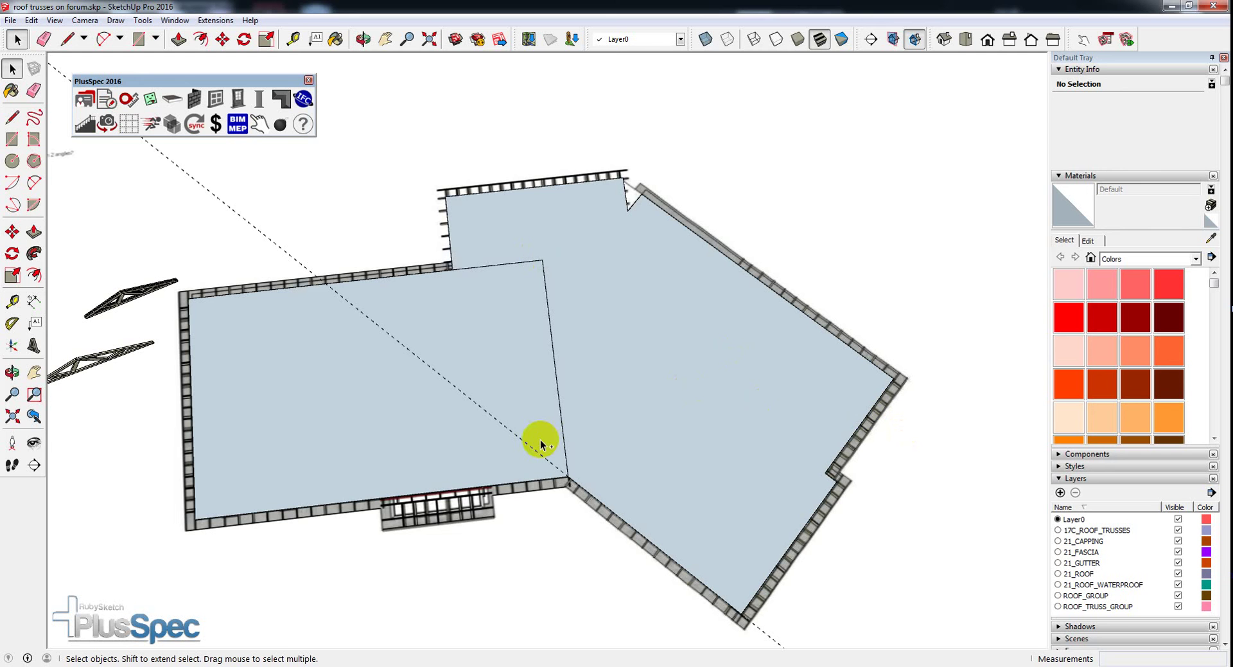
pyautogui.hotkey('ctrl', 'z')
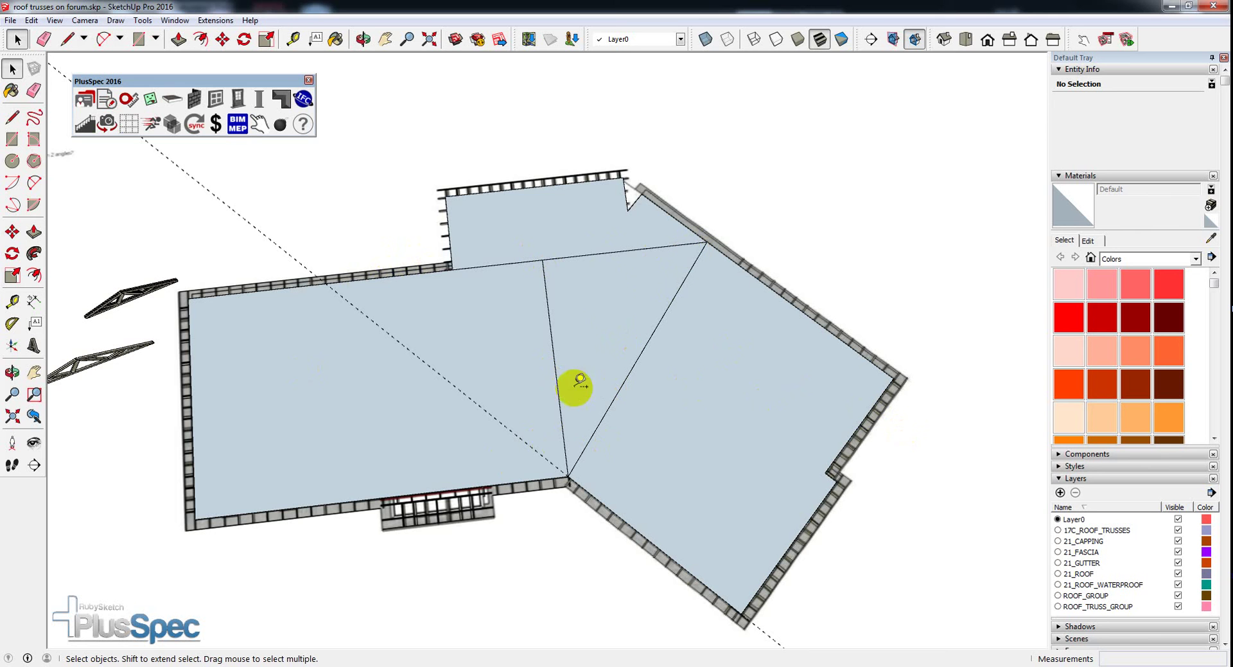
# Step: Measure the roughly 5522mm span across the roof plan with Tape Measure, then undo
pyautogui.press('t')
pyautogui.click(523, 480)
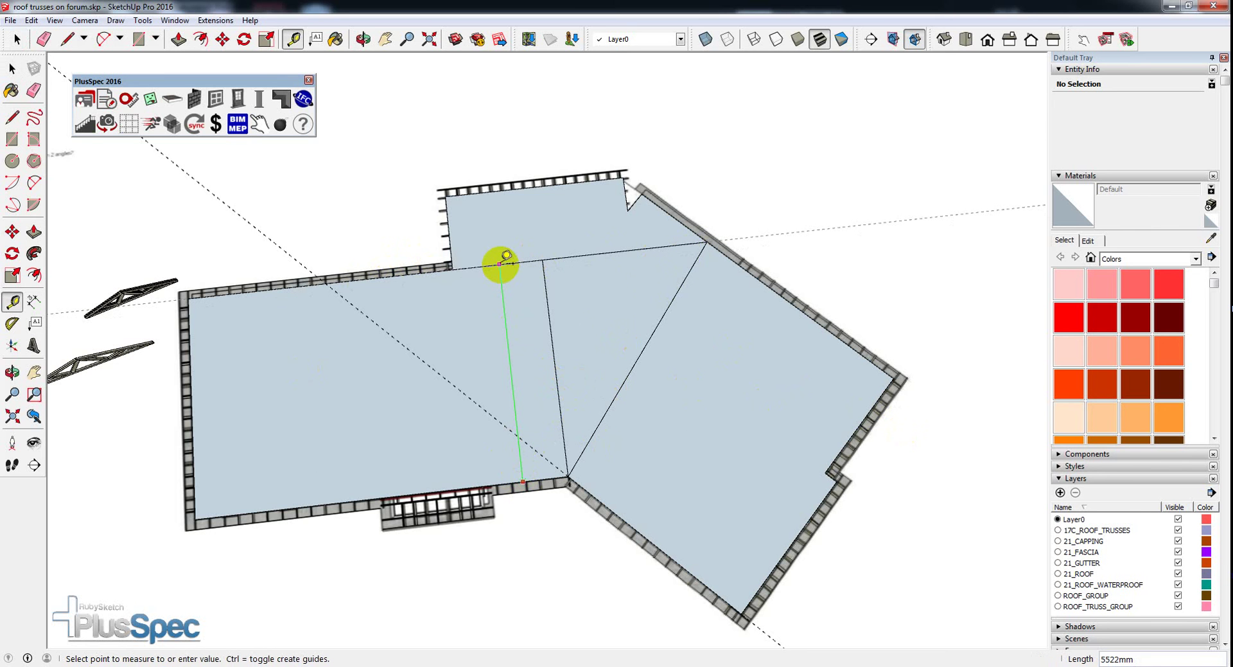
pyautogui.click(500, 263)
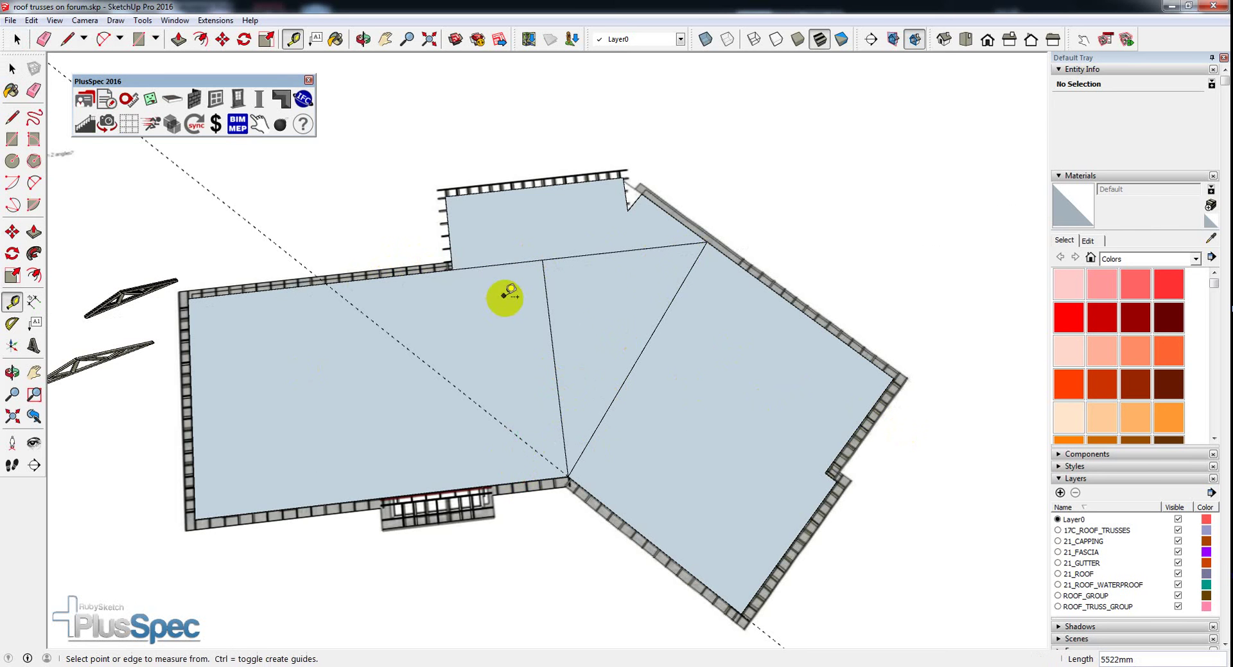
pyautogui.hotkey('ctrl', 'z')
pyautogui.hotkey('ctrl', 'z')
pyautogui.hotkey('ctrl', 'z')
pyautogui.hotkey('ctrl', 'z')
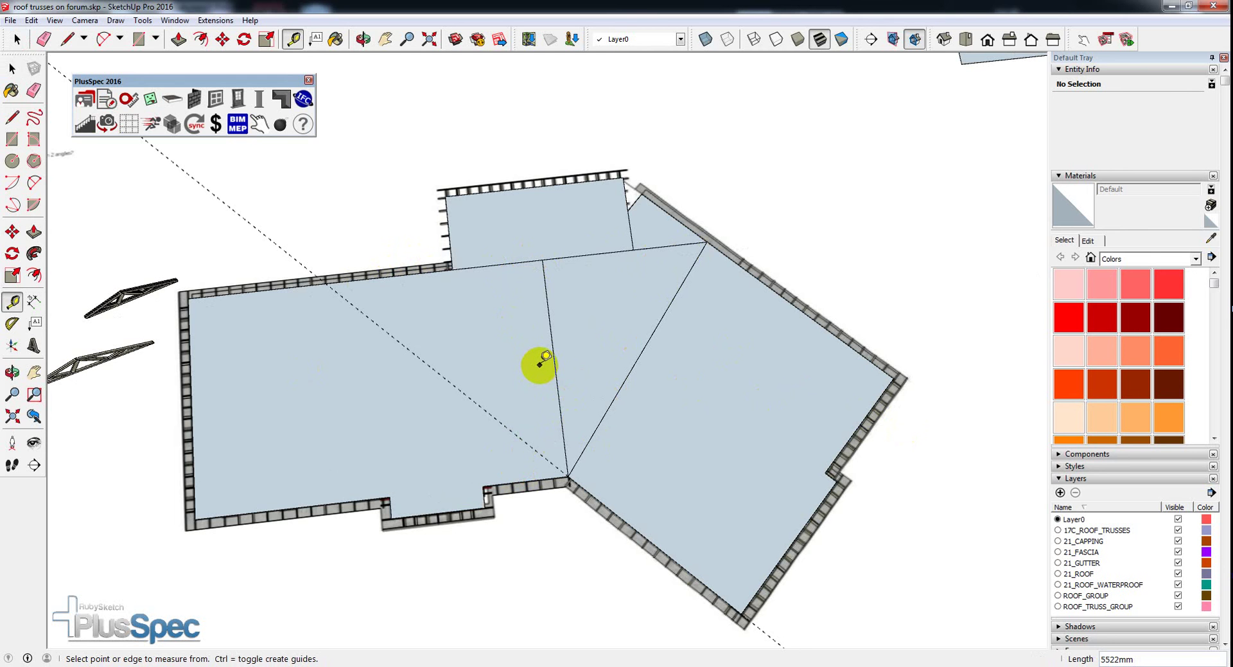
# Step: Orbit and zoom around the tiled roof model to inspect its other sides
pyautogui.scroll(-6, 541, 360)
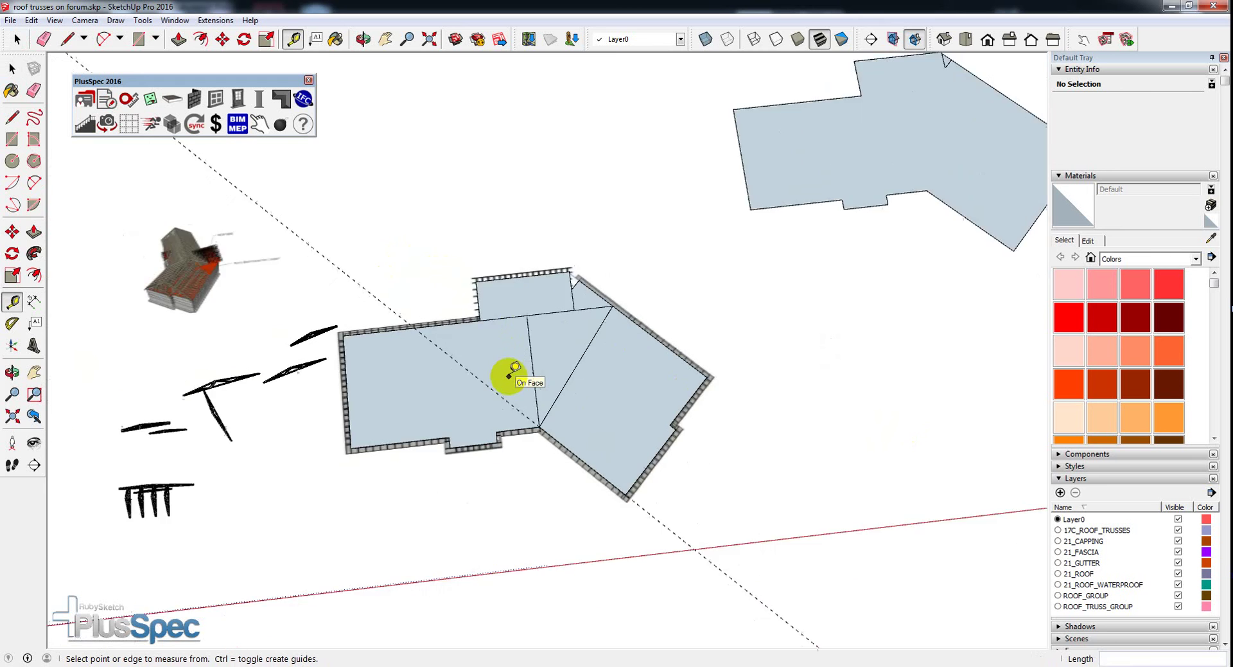
pyautogui.scroll(2, 823, 152)
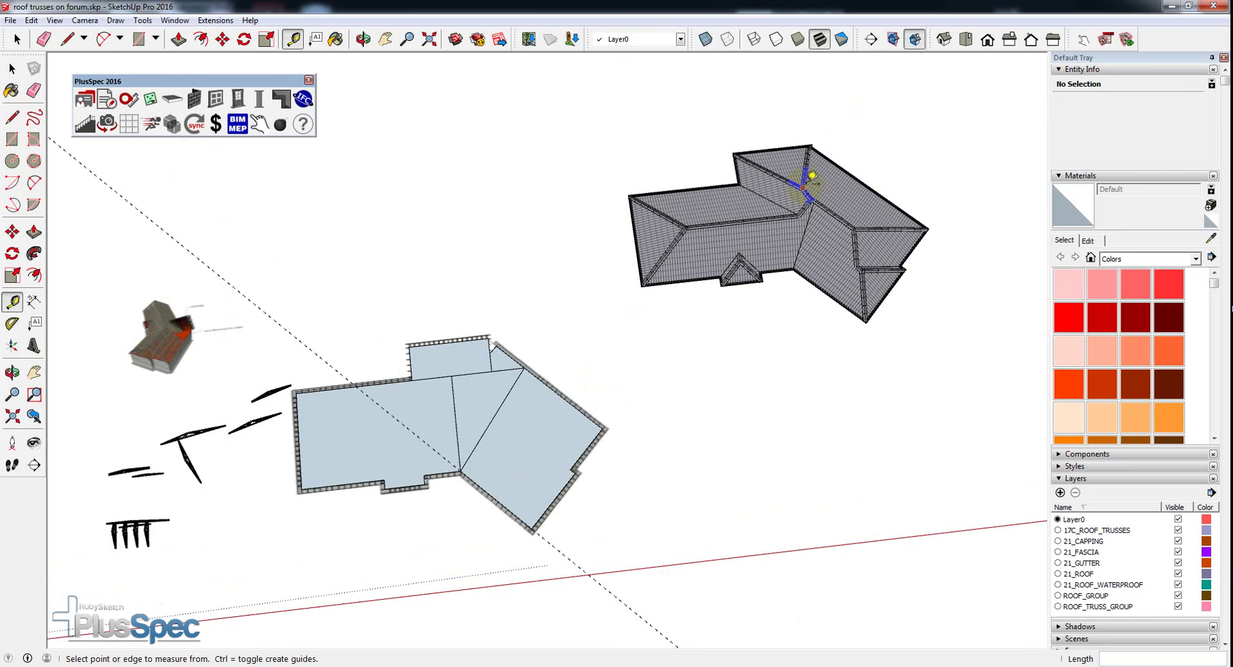
pyautogui.scroll(5, 825, 189)
pyautogui.press('o')
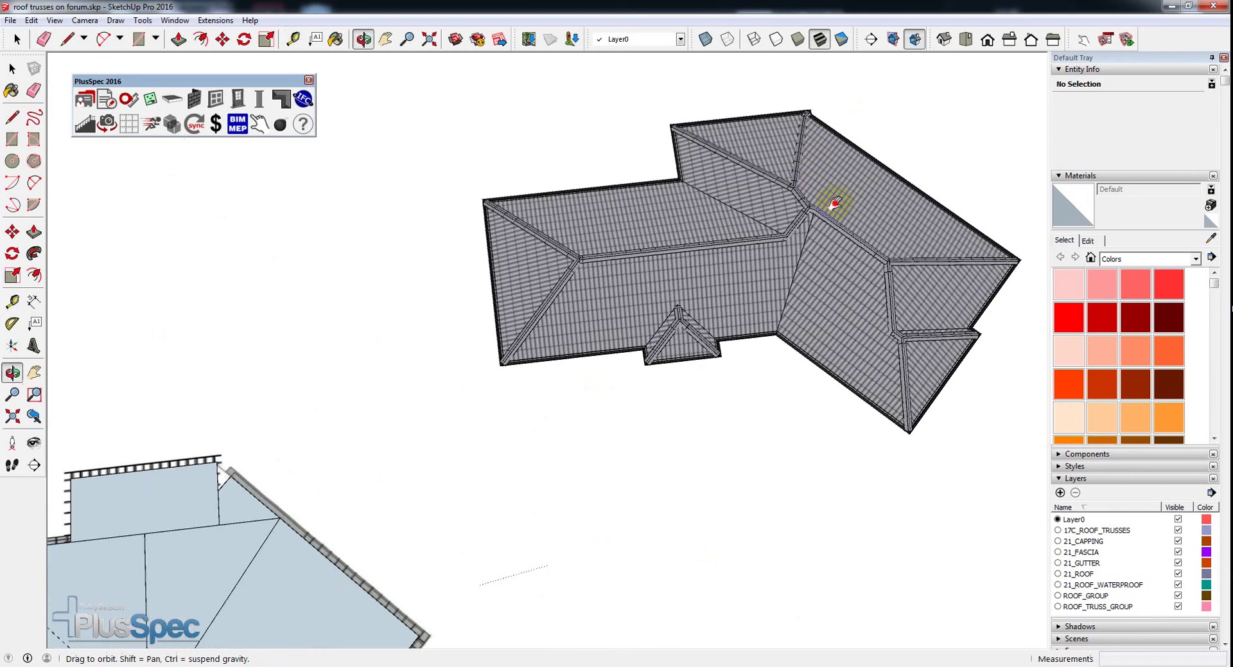
pyautogui.moveTo(833, 203); pyautogui.dragTo(716, 214, button='middle')
pyautogui.moveTo(810, 352); pyautogui.dragTo(707, 151, button='middle')
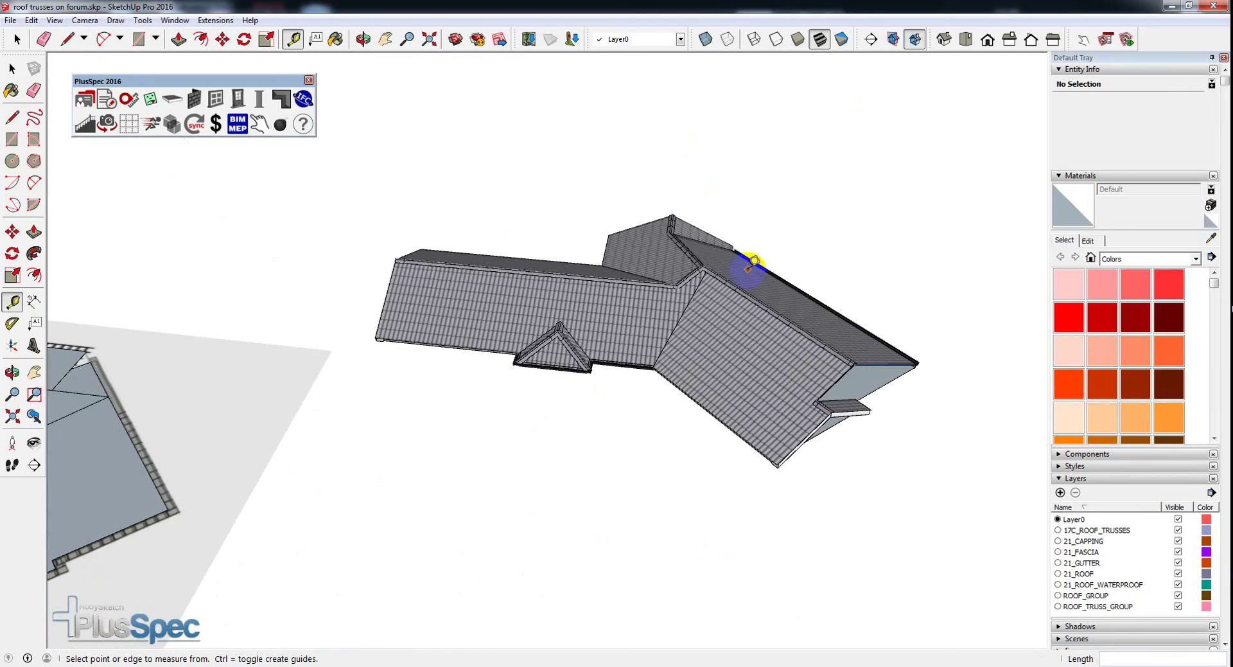
pyautogui.moveTo(727, 282); pyautogui.dragTo(922, 490, button='middle')
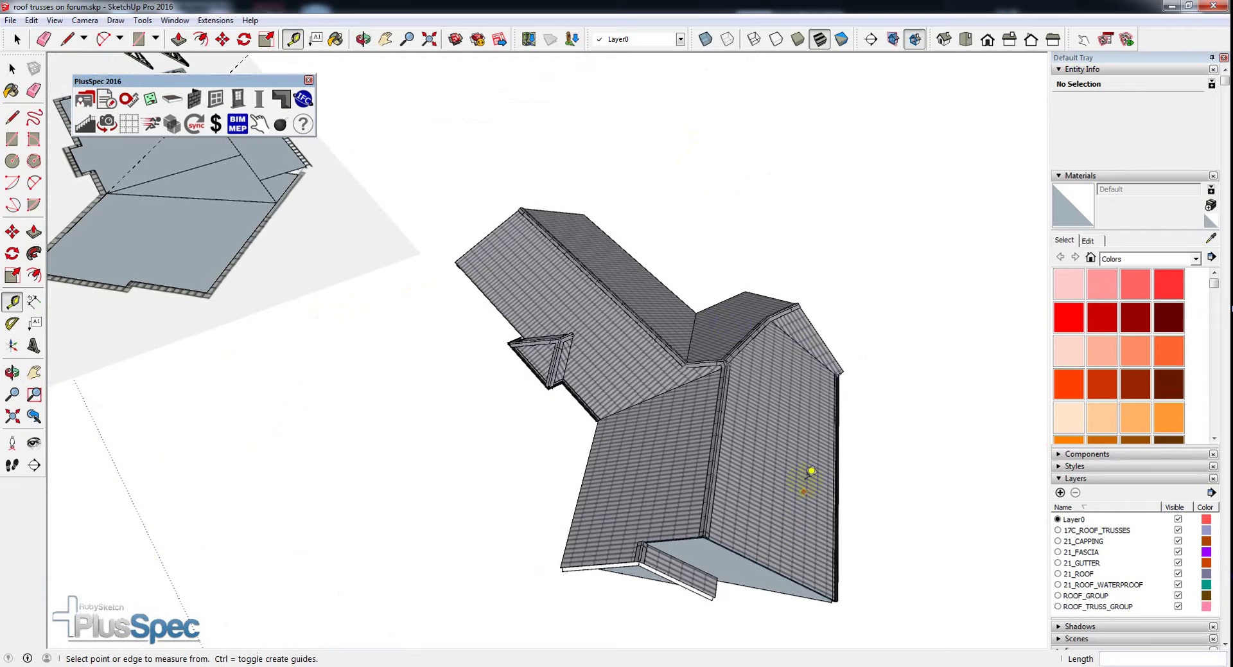
pyautogui.moveTo(591, 226); pyautogui.dragTo(831, 507, button='middle')
pyautogui.scroll(8, 523, 454)
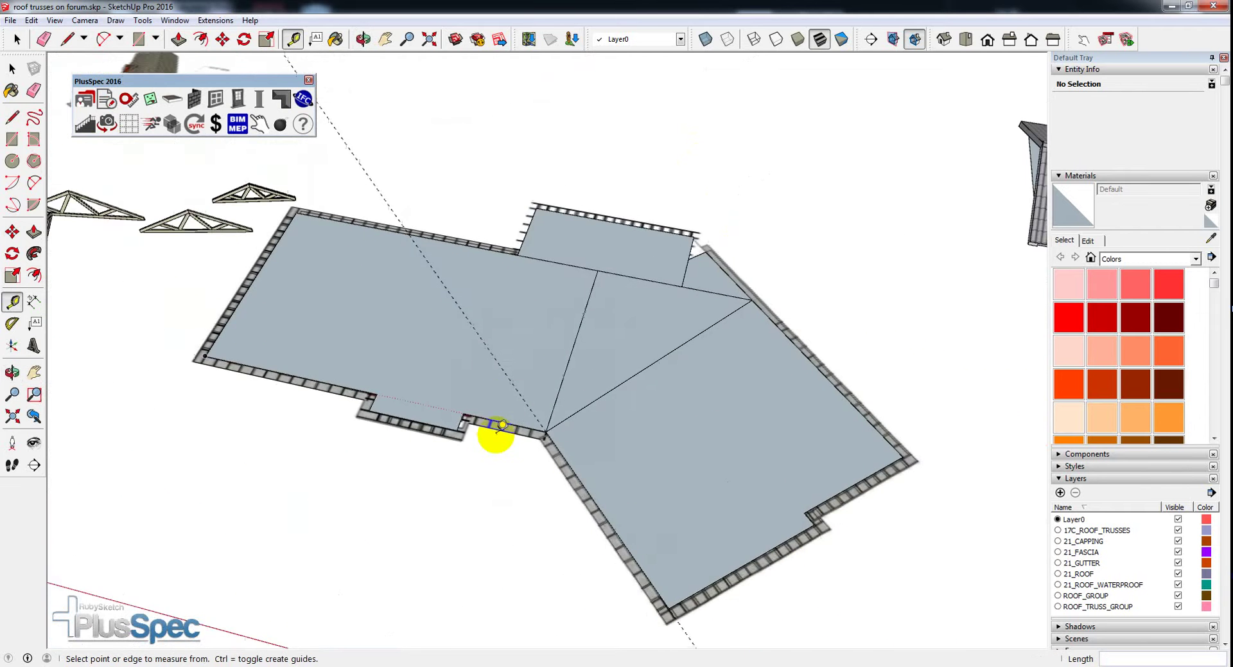
pyautogui.scroll(-2, 553, 422)
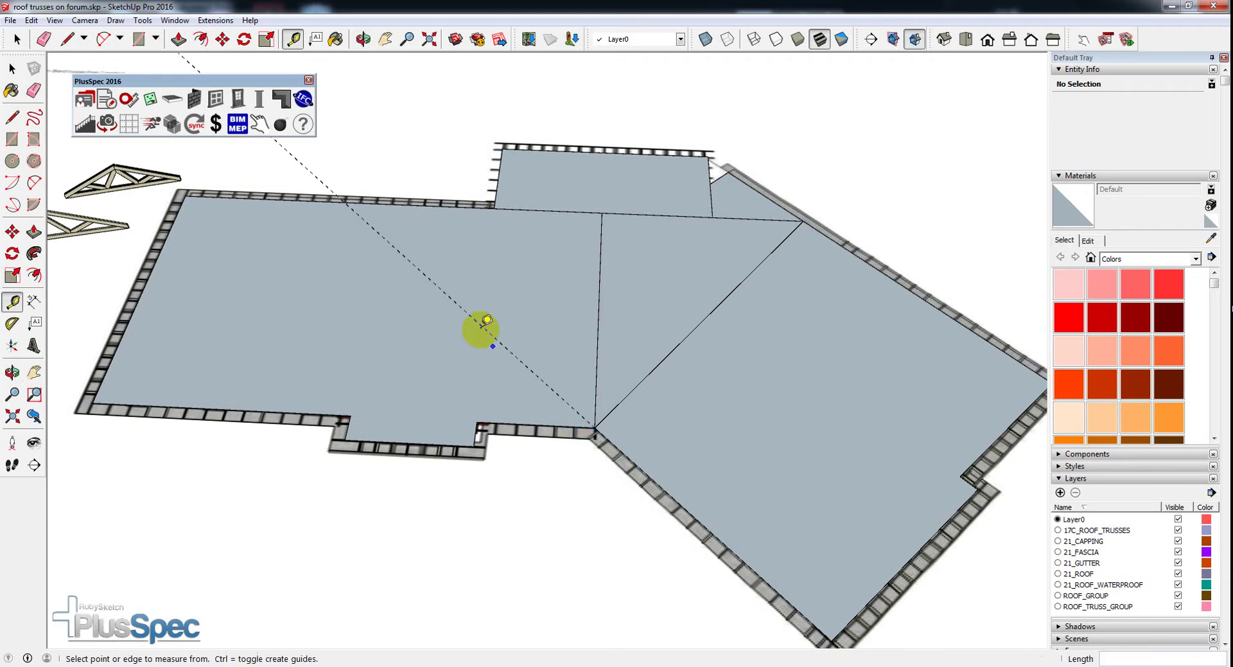
pyautogui.scroll(-3, 461, 309)
pyautogui.scroll(-2, 461, 308)
# Step: Erase the leftover guide line from the model
pyautogui.press('e')
pyautogui.moveTo(377, 190)
pyautogui.mouseDown()
pyautogui.moveTo(353, 213)
pyautogui.moveTo(385, 171)
pyautogui.mouseUp()
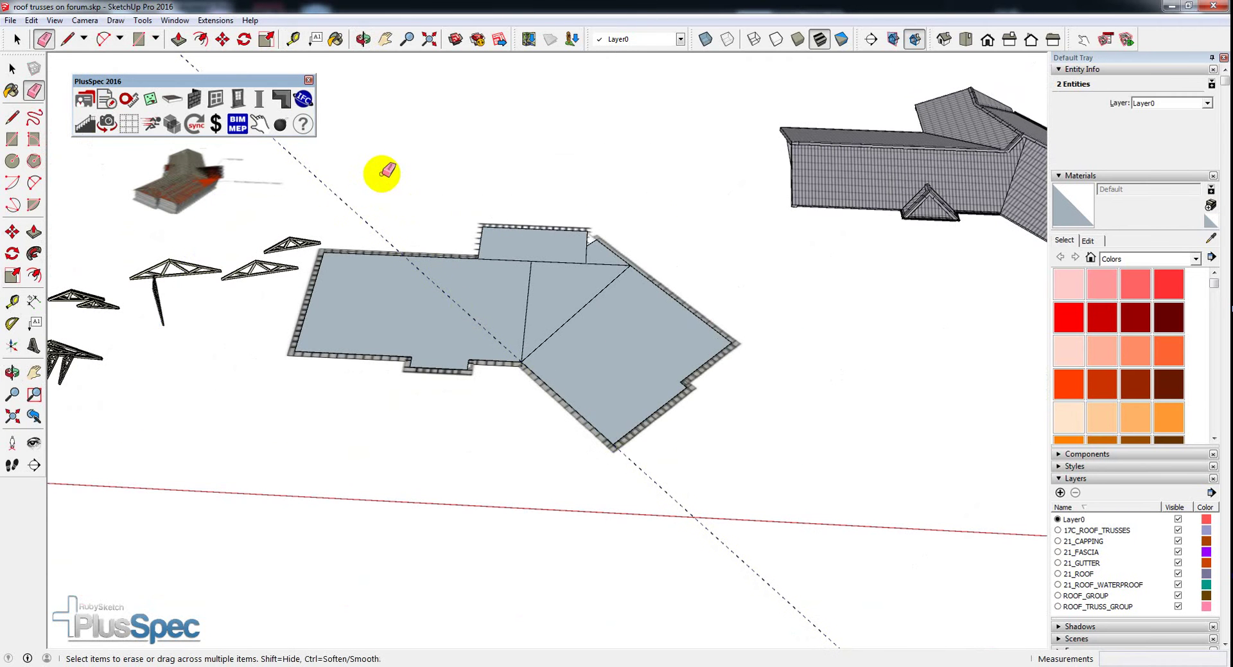
pyautogui.scroll(1, 413, 256)
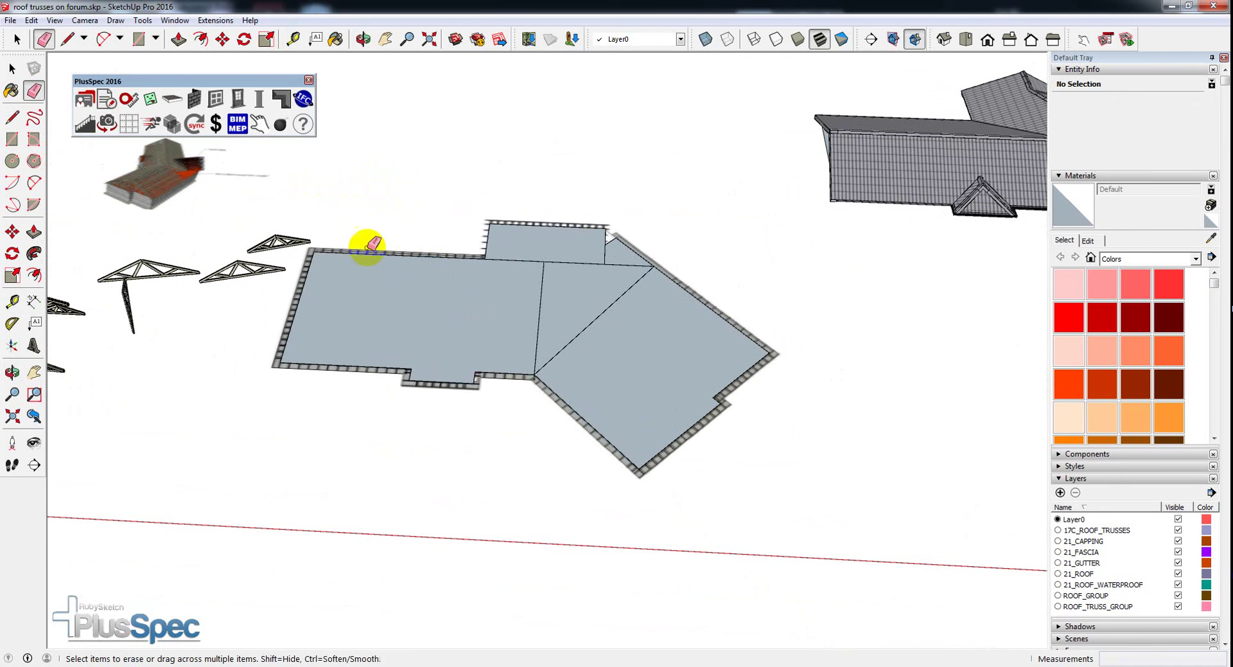
# Step: Set the PlusSpec Truss Tool to a Common Truss at 25° pitch and 600mm spacing
pyautogui.click(280, 98)
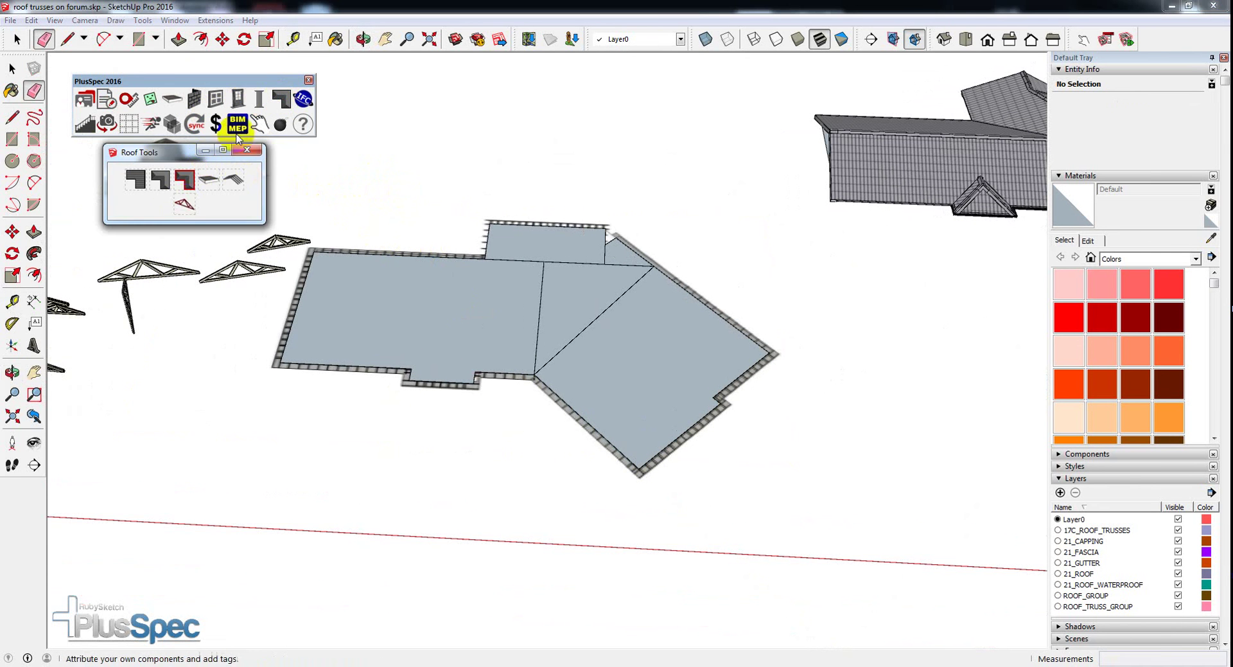
pyautogui.click(184, 205)
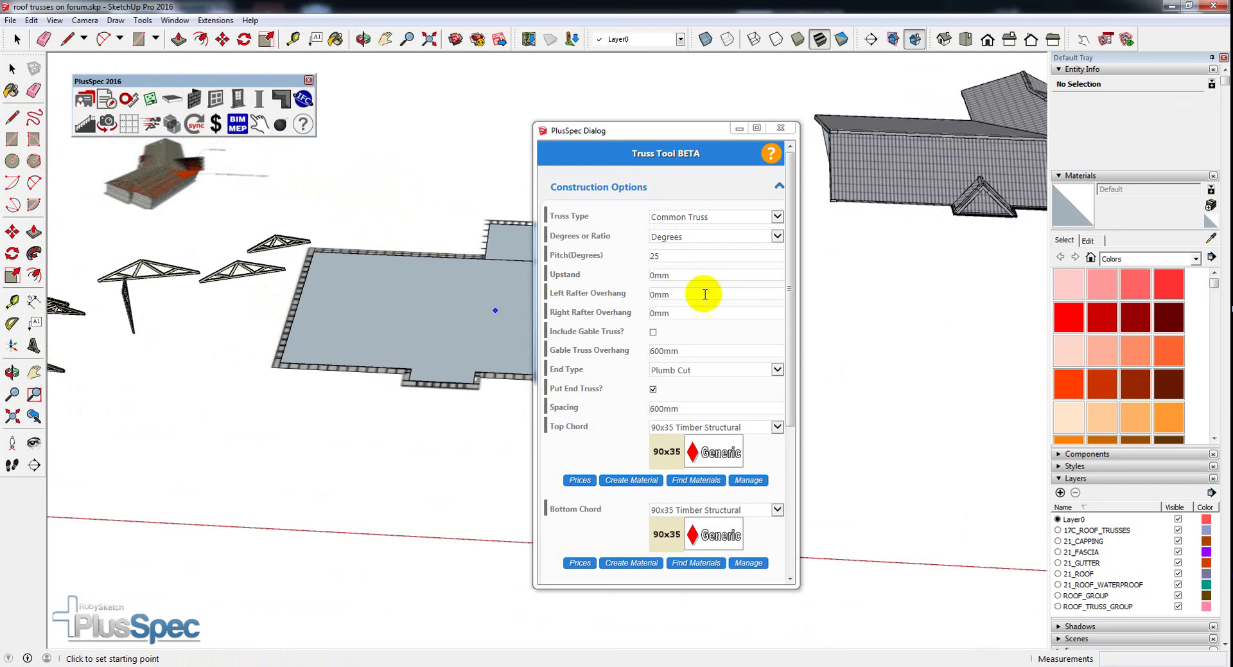
pyautogui.moveTo(790, 330); pyautogui.dragTo(792, 506)
pyautogui.click(697, 550)
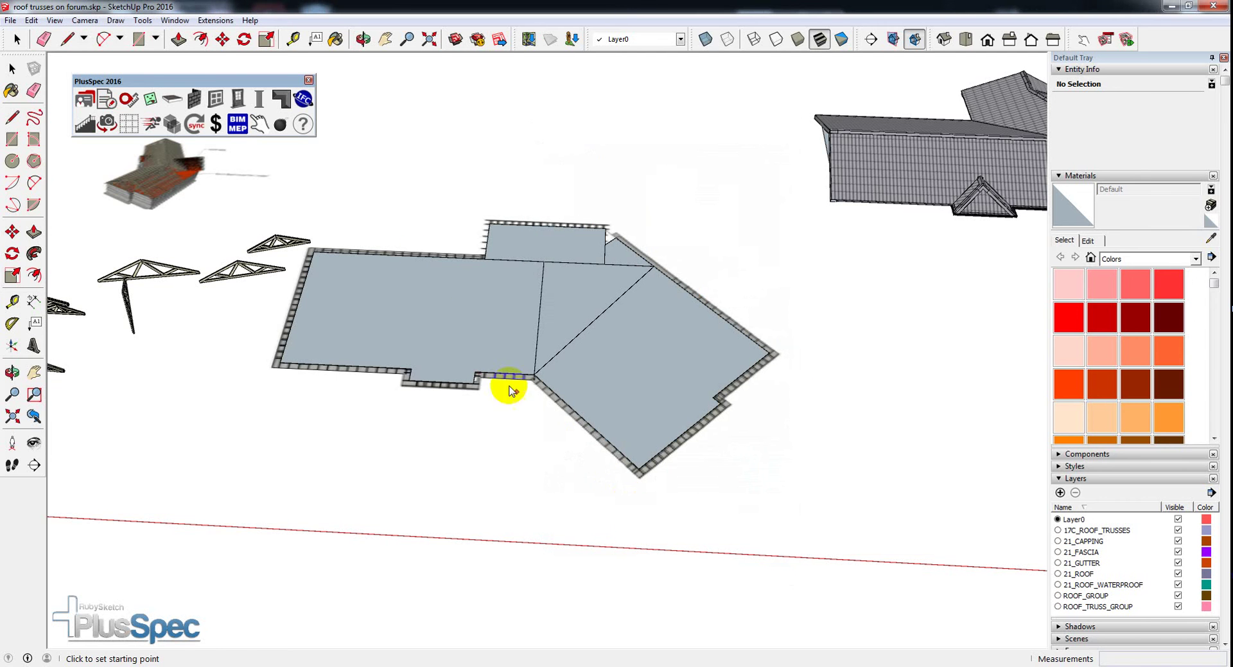
# Step: Outline the main wing from the ridge edge to generate its row of common trusses
pyautogui.click(544, 261)
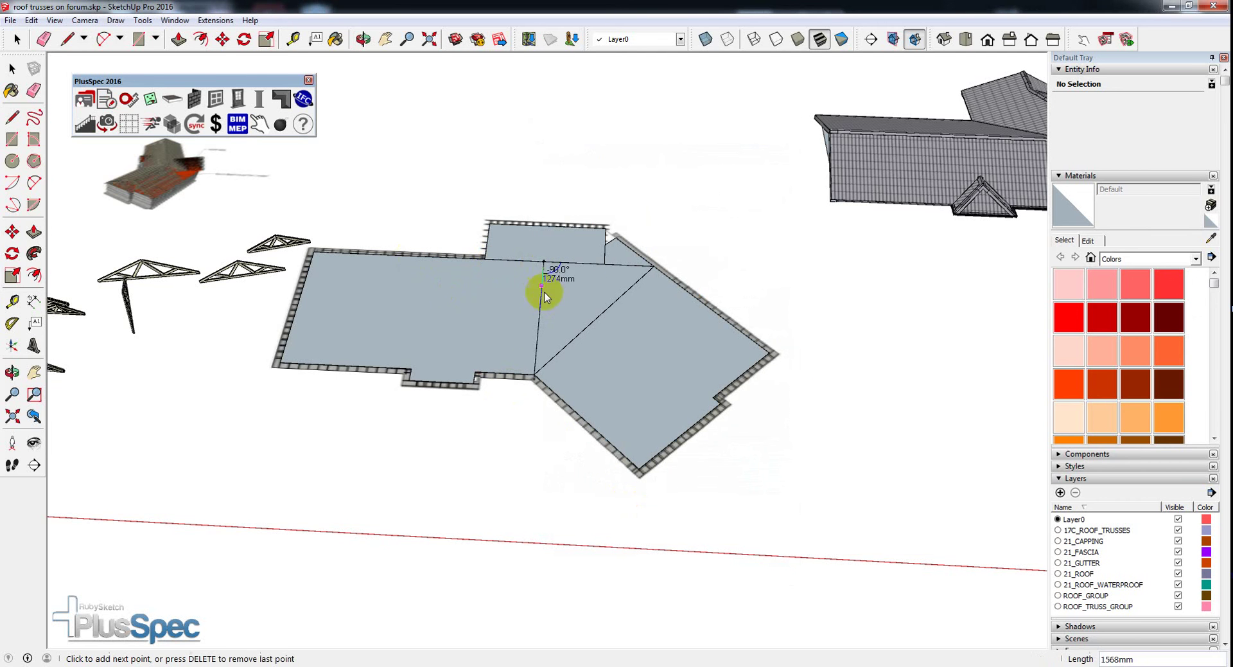
pyautogui.click(536, 372)
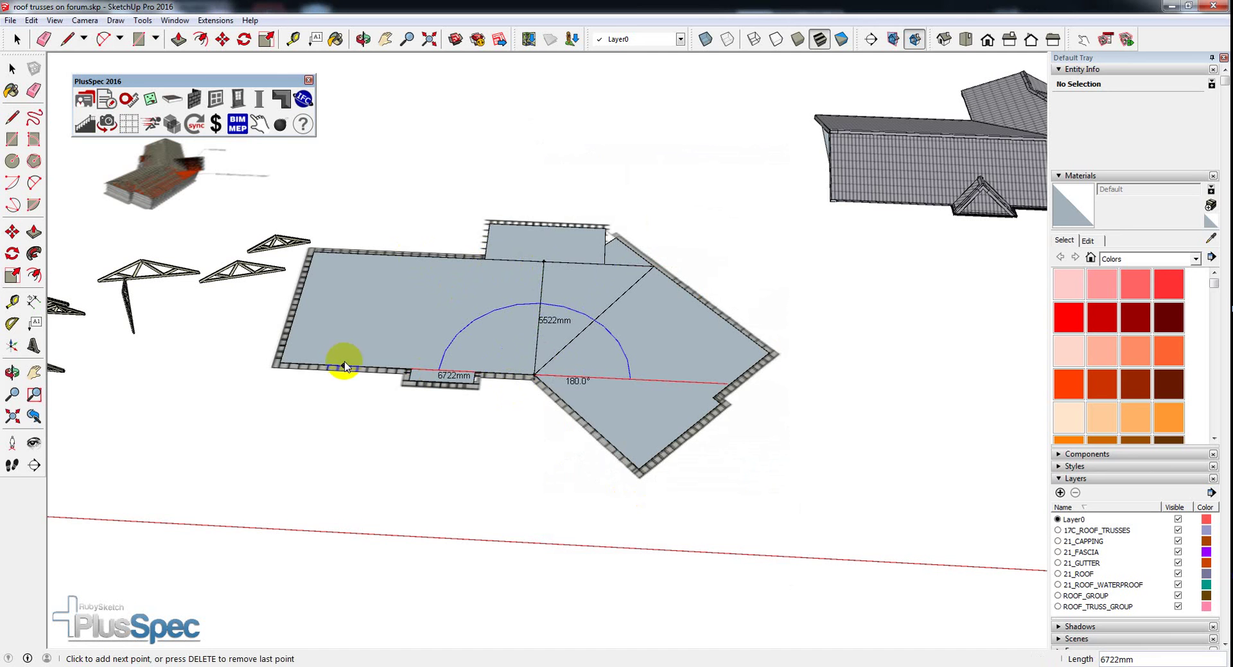
pyautogui.click(478, 378)
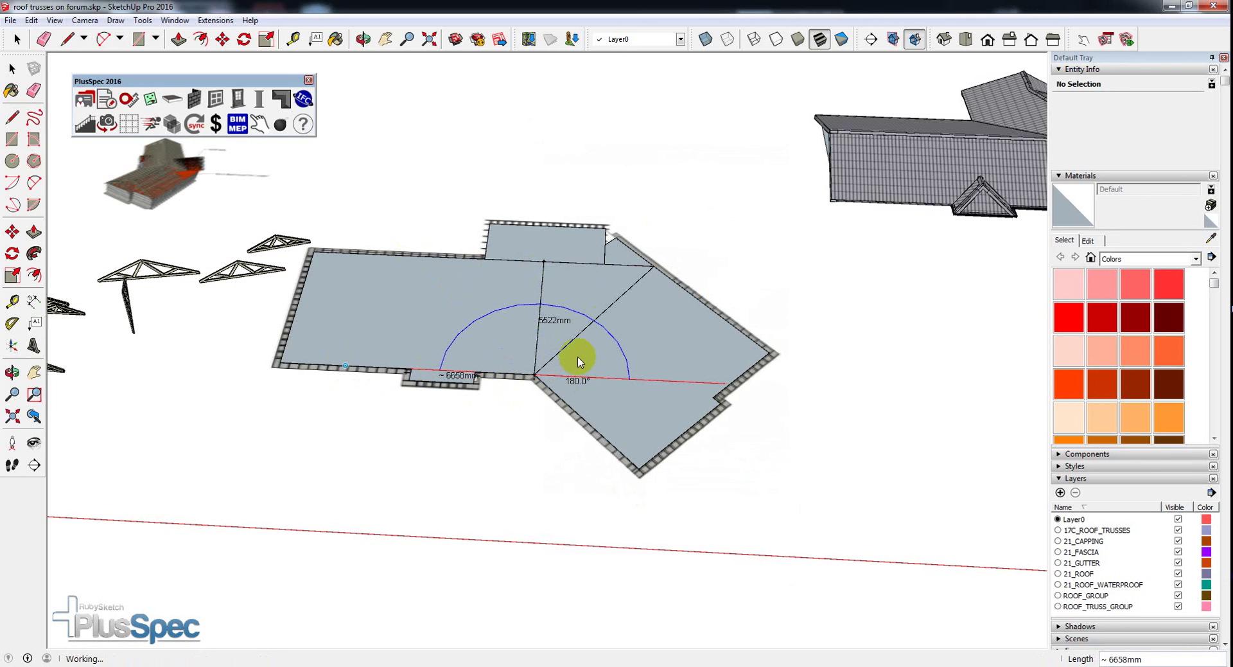
pyautogui.moveTo(576, 360); pyautogui.dragTo(505, 362, button='middle')
pyautogui.scroll(3, 319, 343)
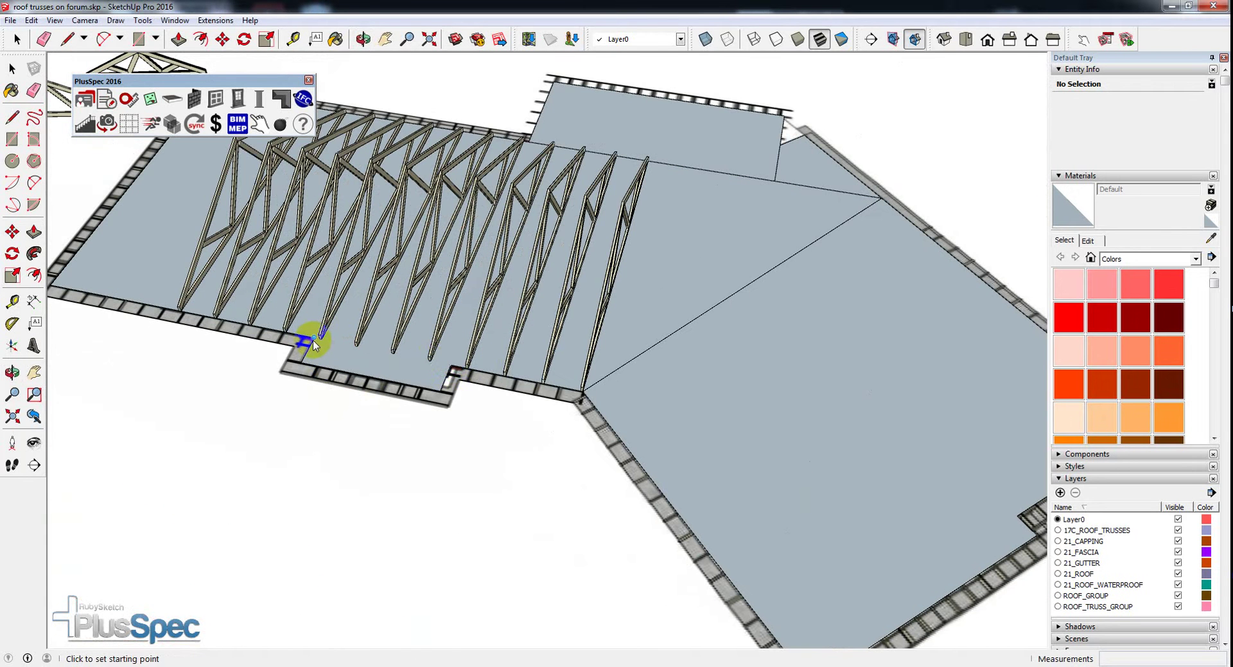
# Step: Outline the small front notch of the main wing to place its trusses
pyautogui.click(313, 341)
pyautogui.click(451, 368)
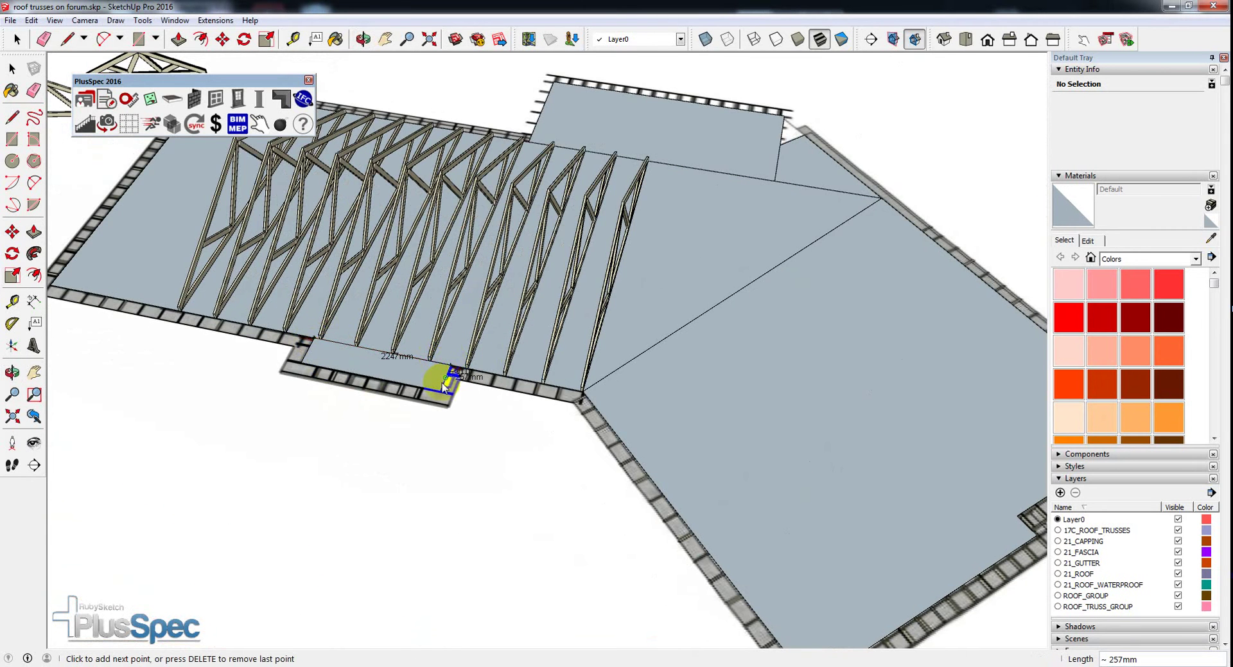
pyautogui.click(434, 393)
pyautogui.moveTo(469, 394); pyautogui.dragTo(317, 357, button='middle')
pyautogui.scroll(5, 363, 355)
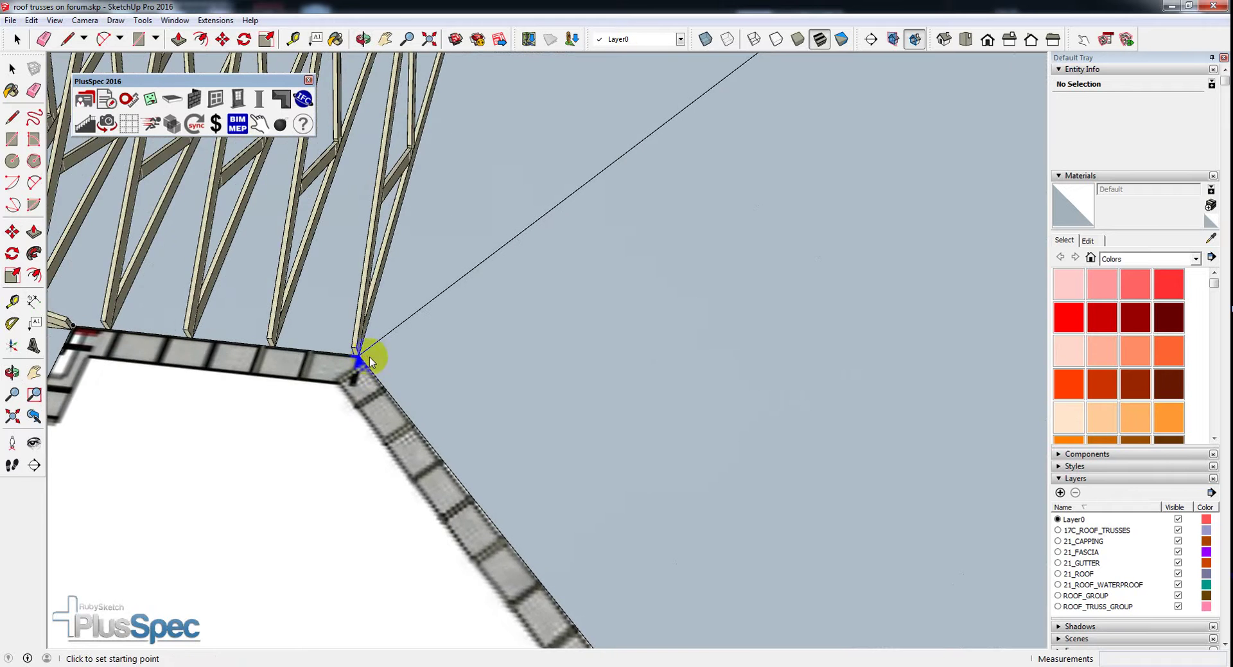
# Step: Outline the angled wing to generate trusses, then undo them, leaving it bare
pyautogui.click(361, 359)
pyautogui.scroll(-5, 359, 356)
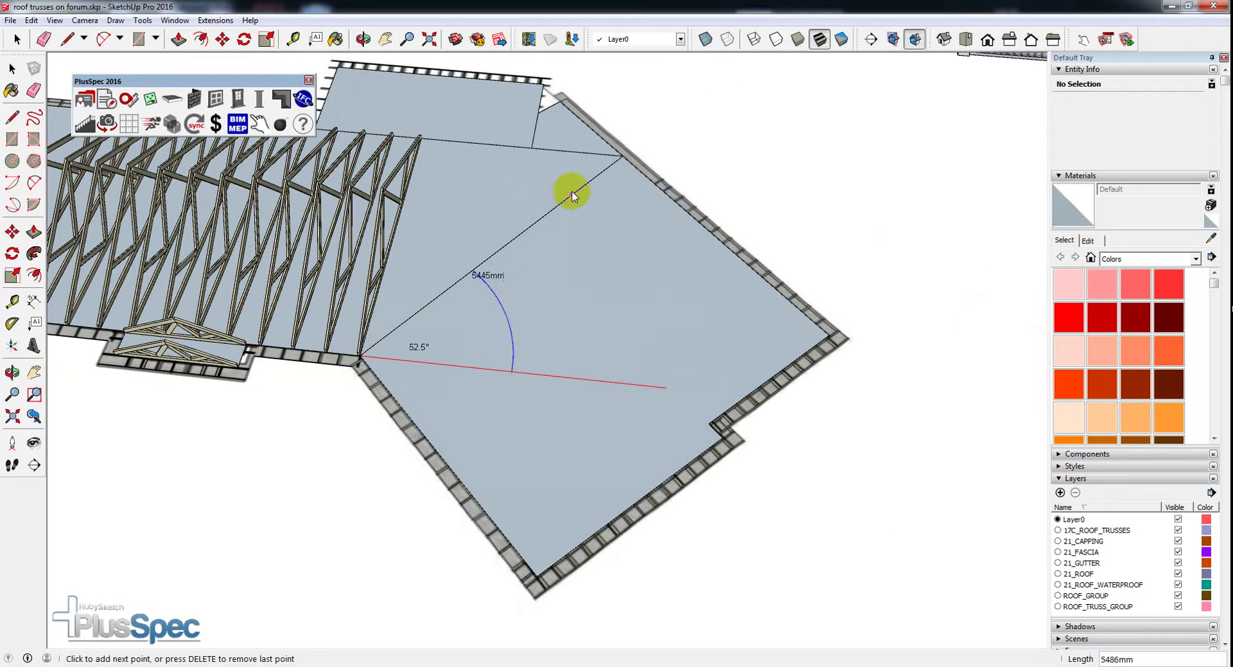
pyautogui.click(620, 157)
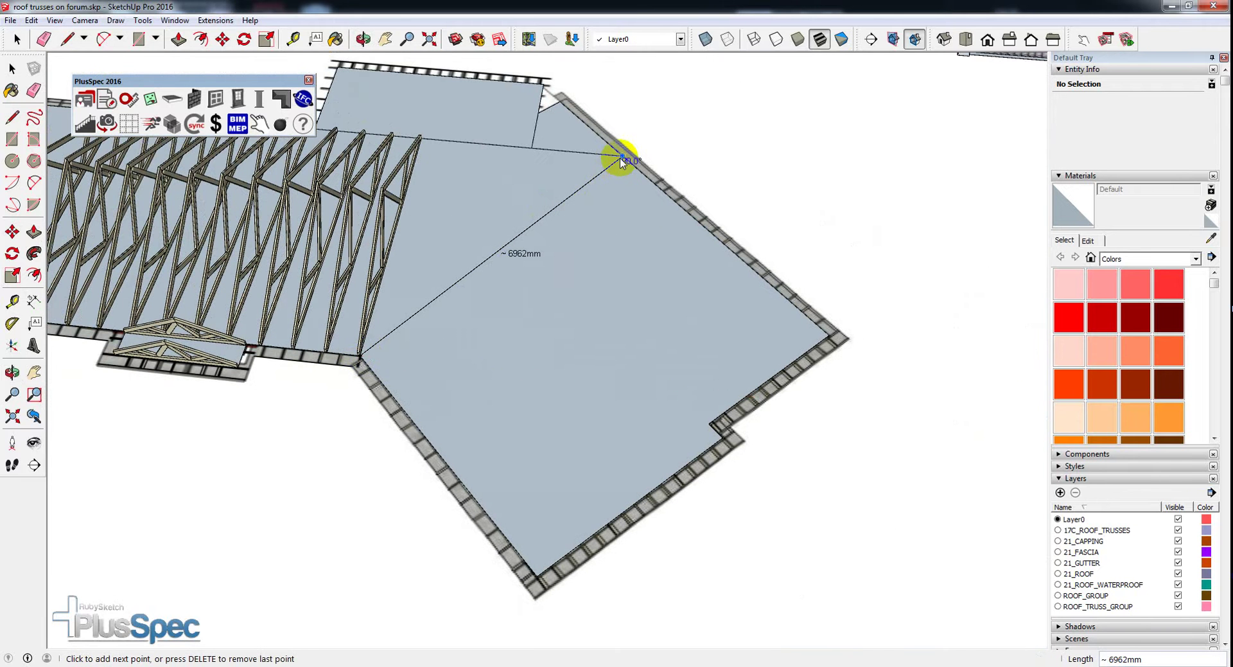
pyautogui.click(830, 333)
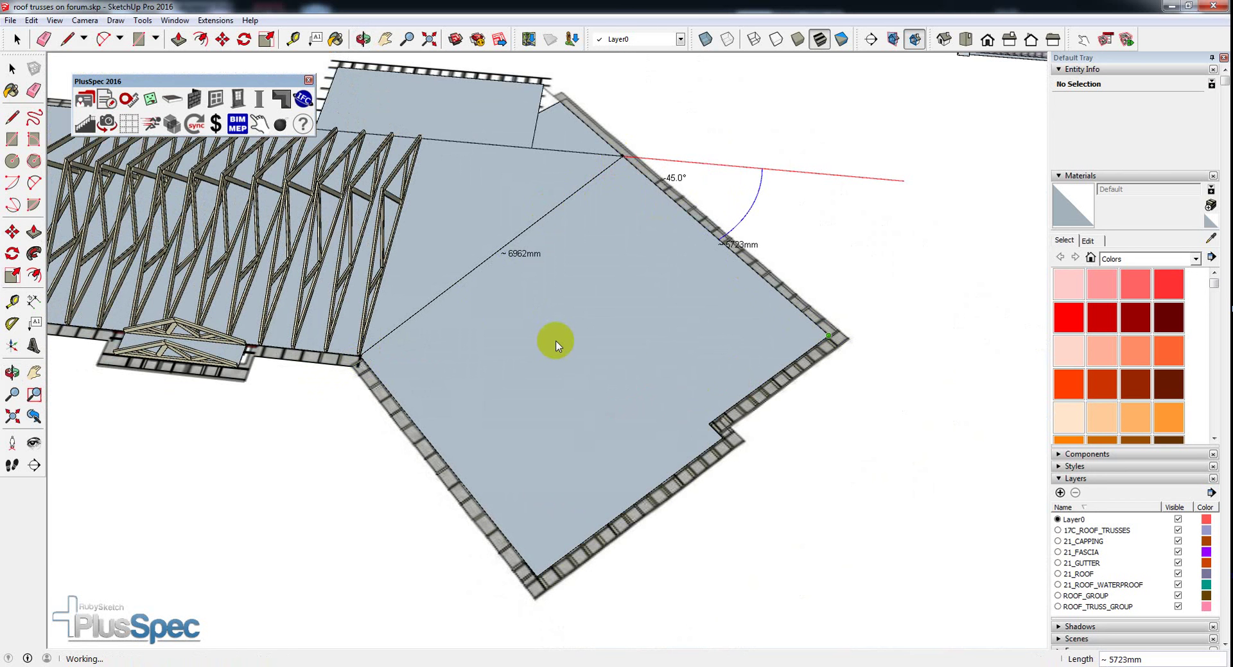
pyautogui.moveTo(481, 335); pyautogui.dragTo(503, 249, button='middle')
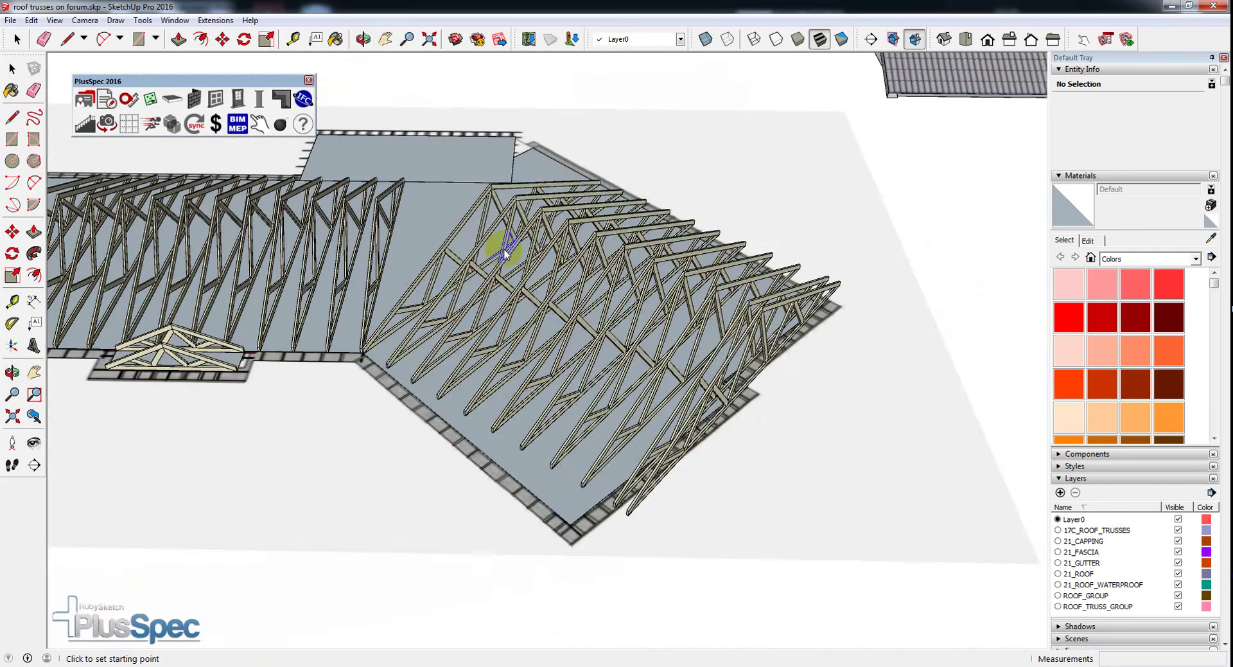
pyautogui.hotkey('ctrl', 'z')
pyautogui.moveTo(559, 323); pyautogui.dragTo(579, 407, button='middle')
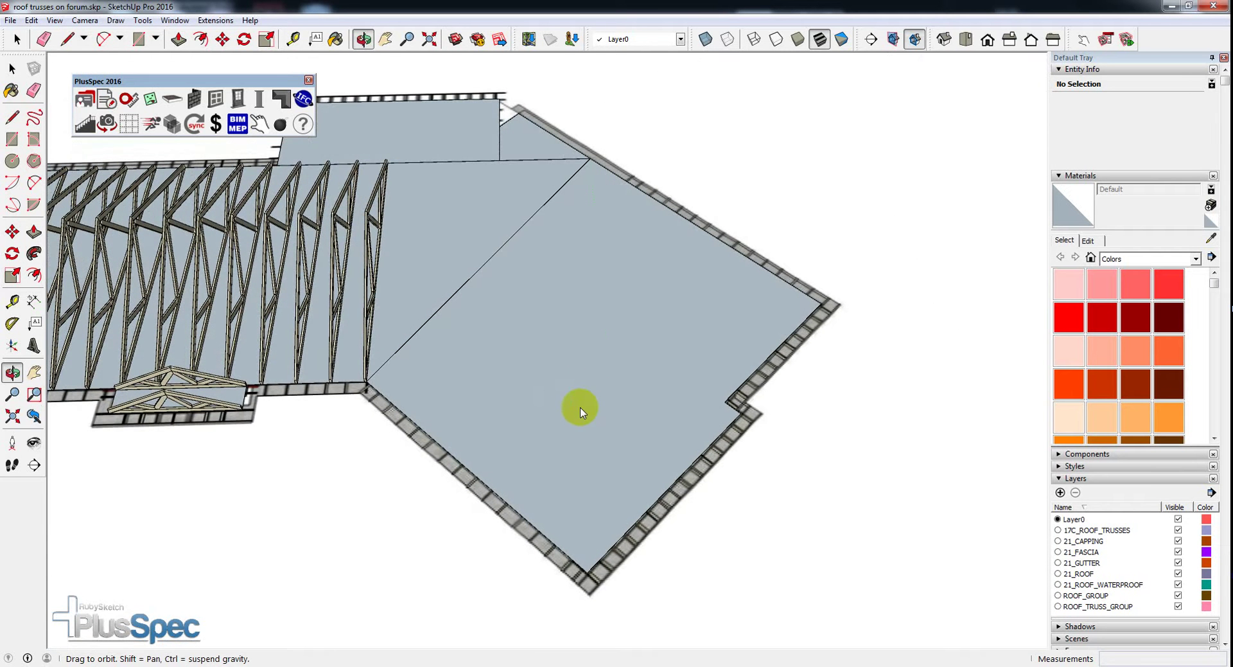
# Step: Re-outline the angled wing's corners to generate its row of common trusses
pyautogui.click(814, 313)
pyautogui.click(570, 562)
pyautogui.scroll(2, 376, 381)
pyautogui.click(372, 384)
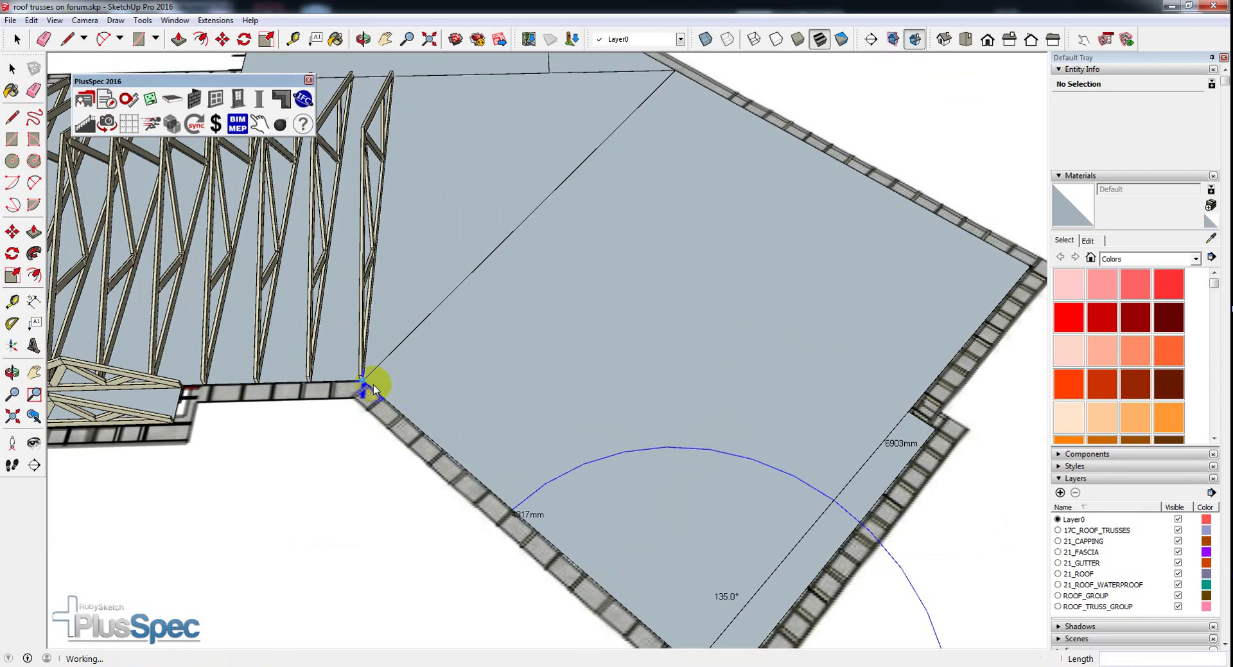
pyautogui.moveTo(398, 383); pyautogui.dragTo(1012, 427, button='middle')
pyautogui.moveTo(416, 382); pyautogui.dragTo(749, 458, button='middle')
# Step: Inspect the junction where both wings' trusses meet, picking a point at the truss corner
pyautogui.scroll(8, 703, 330)
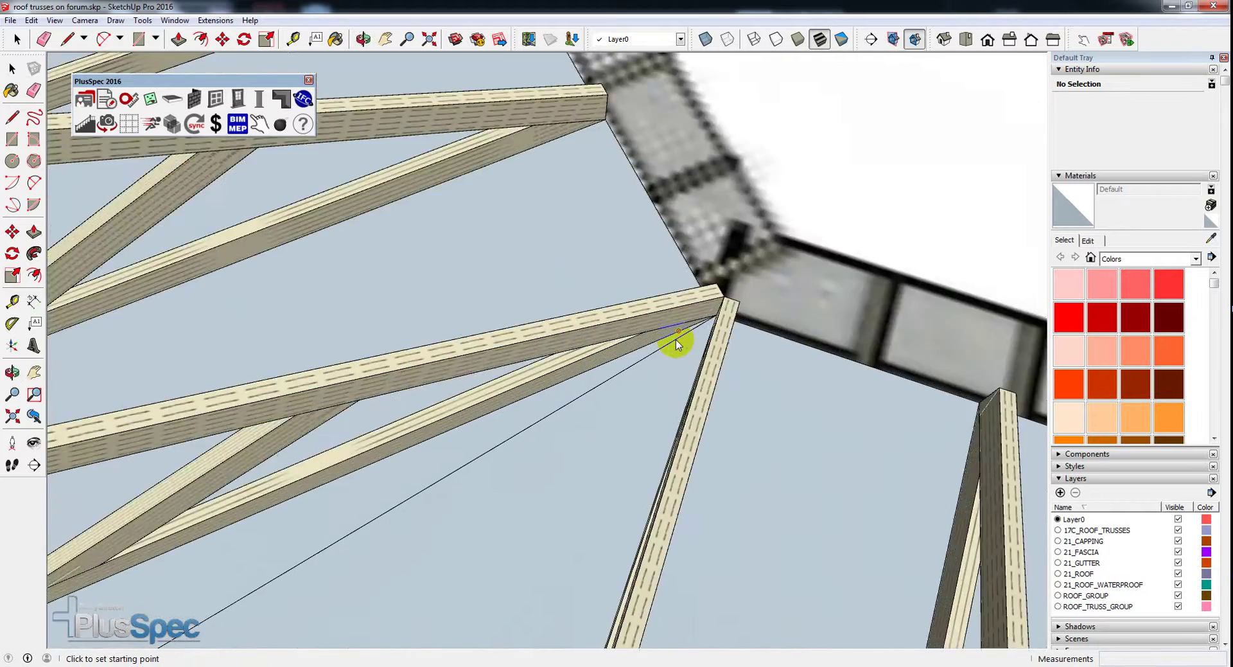
pyautogui.moveTo(676, 344); pyautogui.dragTo(99, 242, button='middle')
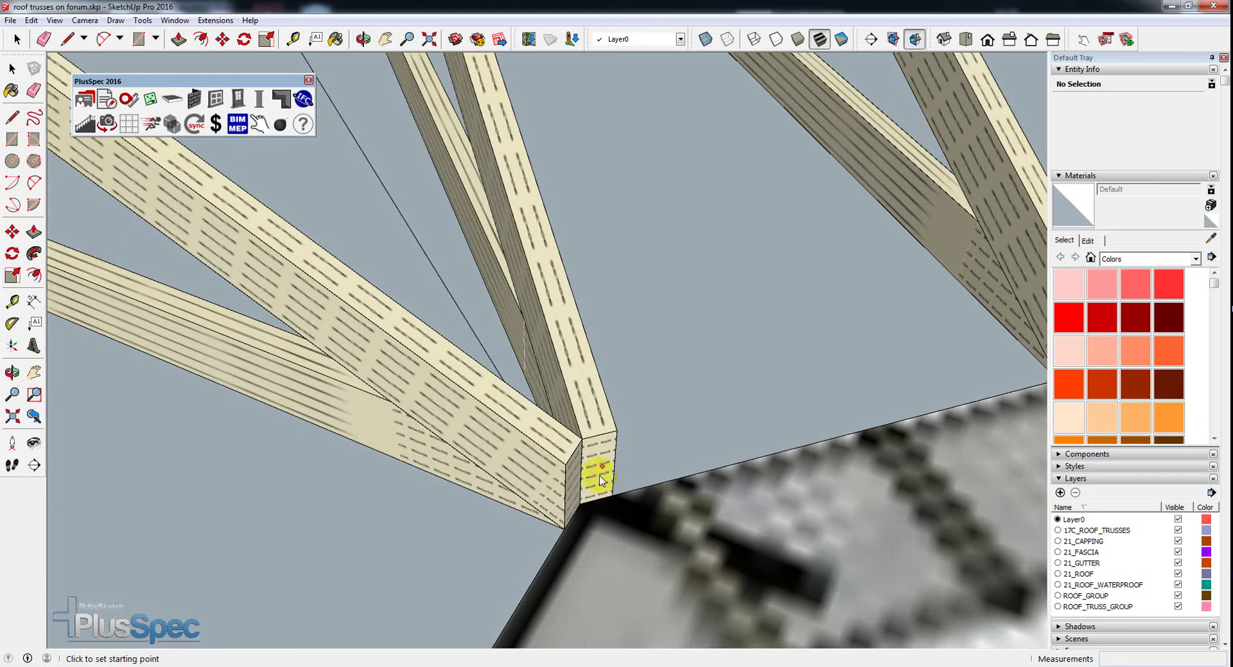
pyautogui.click(584, 504)
pyautogui.scroll(-10, 584, 505)
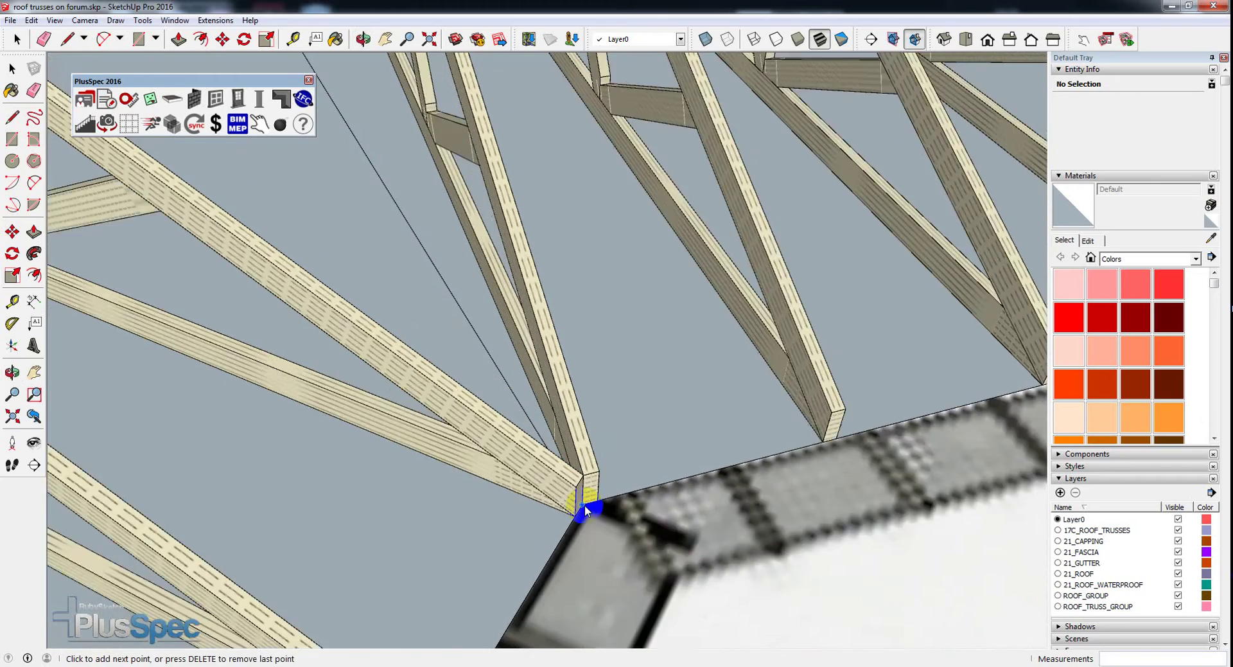
pyautogui.scroll(-5, 584, 505)
pyautogui.scroll(15, 427, 257)
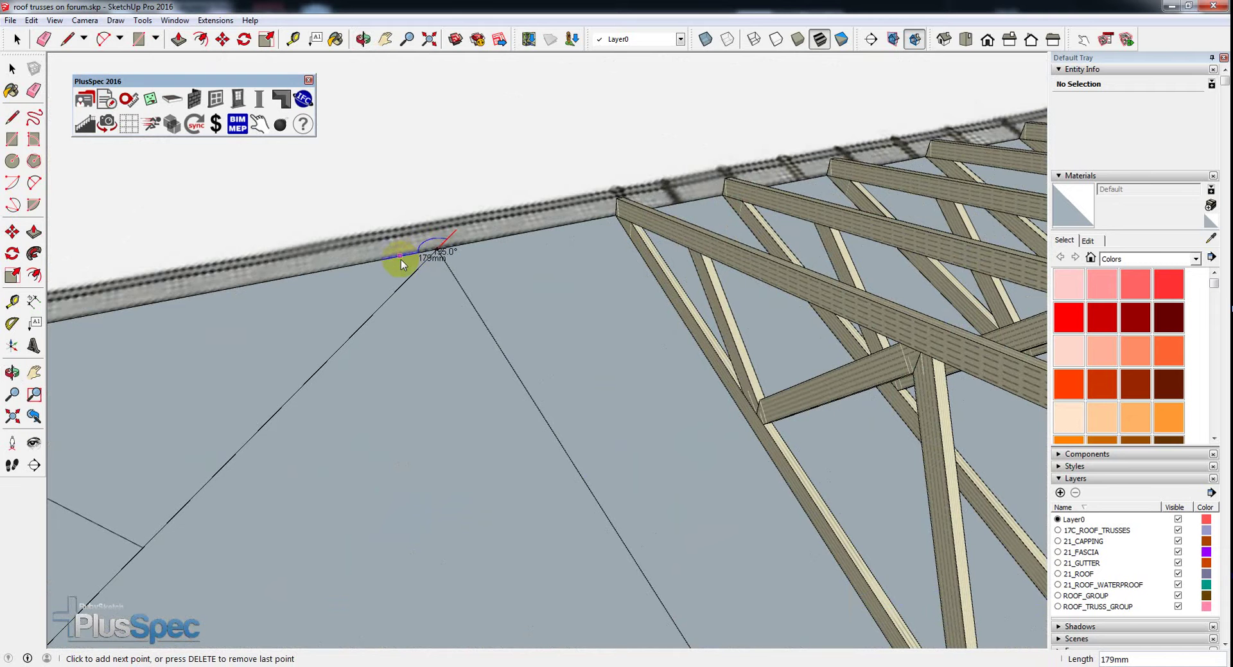
pyautogui.press('Return')
pyautogui.scroll(-2, 401, 260)
pyautogui.moveTo(401, 259); pyautogui.dragTo(623, 68, button='middle')
pyautogui.moveTo(558, 247); pyautogui.dragTo(658, 478, button='middle')
pyautogui.scroll(-1, 657, 478)
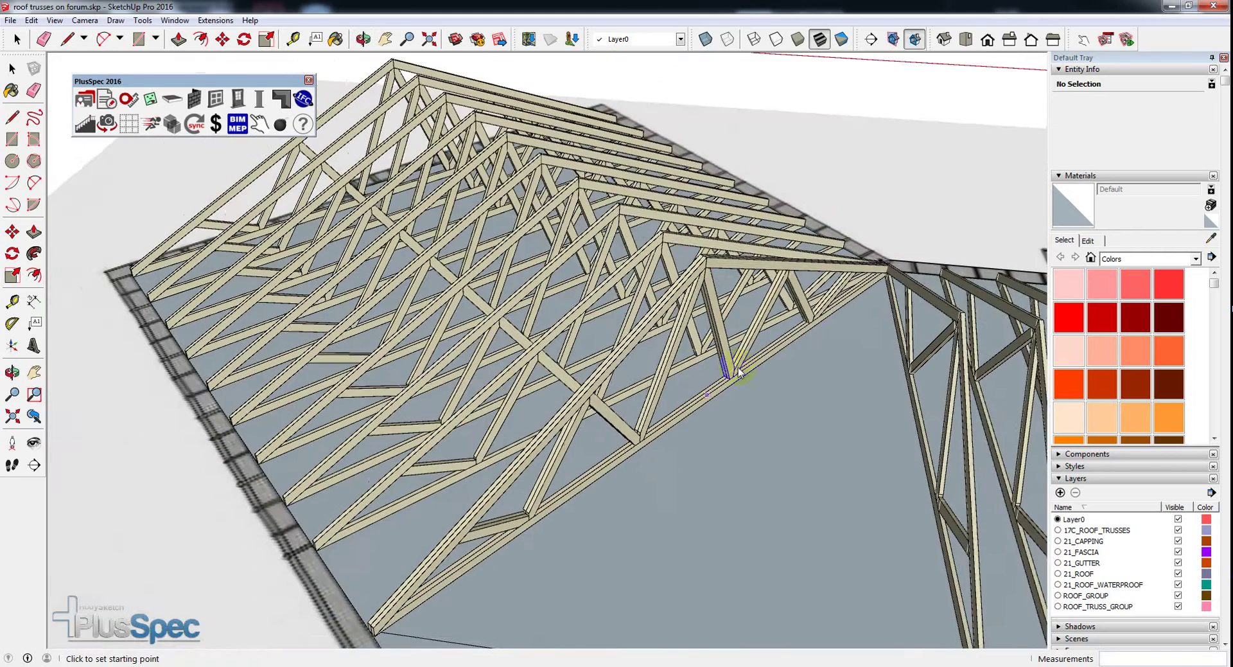
# Step: Draw a reference line from the truss junction up to the truss apex
pyautogui.moveTo(785, 292); pyautogui.dragTo(94, 236, button='middle')
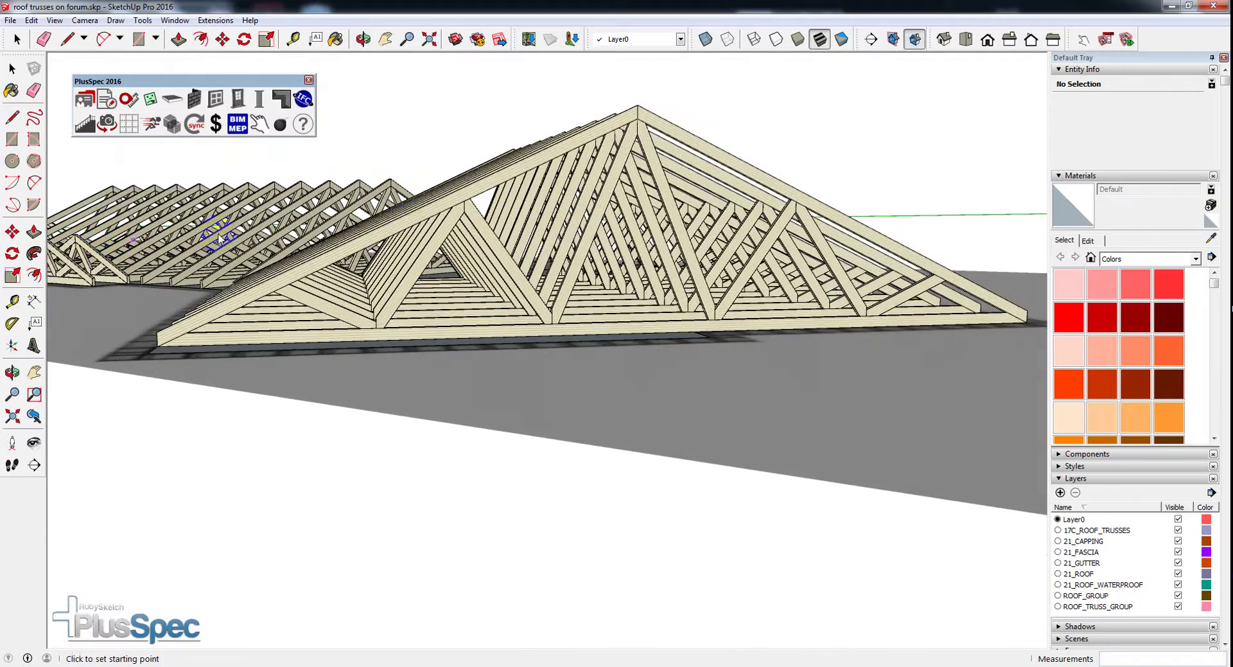
pyautogui.scroll(5, 514, 151)
pyautogui.moveTo(525, 141); pyautogui.dragTo(835, 530, button='middle')
pyautogui.scroll(5, 636, 186)
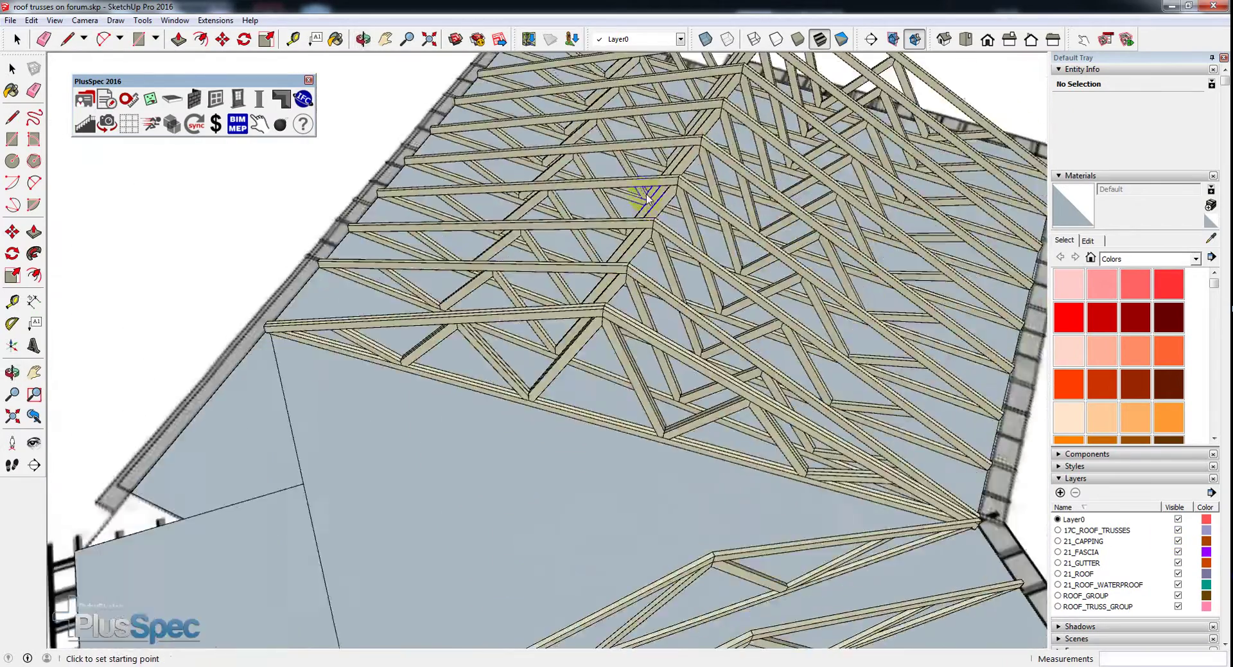
pyautogui.press('l')
pyautogui.click(696, 161)
pyautogui.scroll(-8, 661, 225)
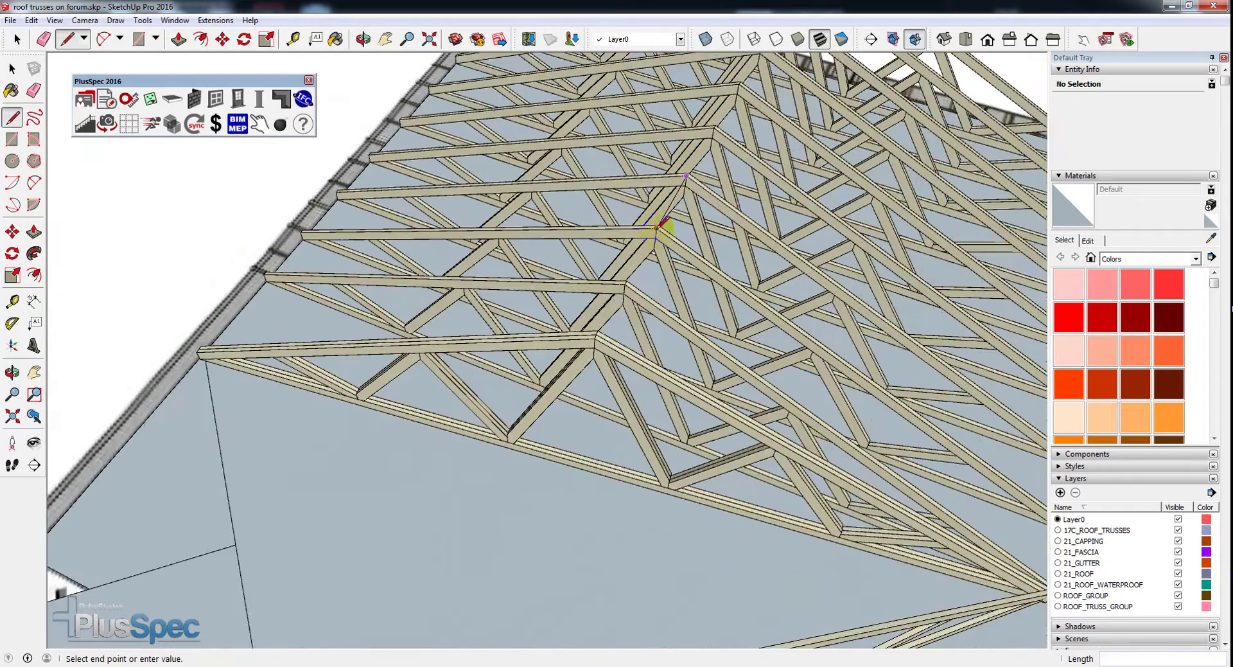
pyautogui.scroll(3, 646, 239)
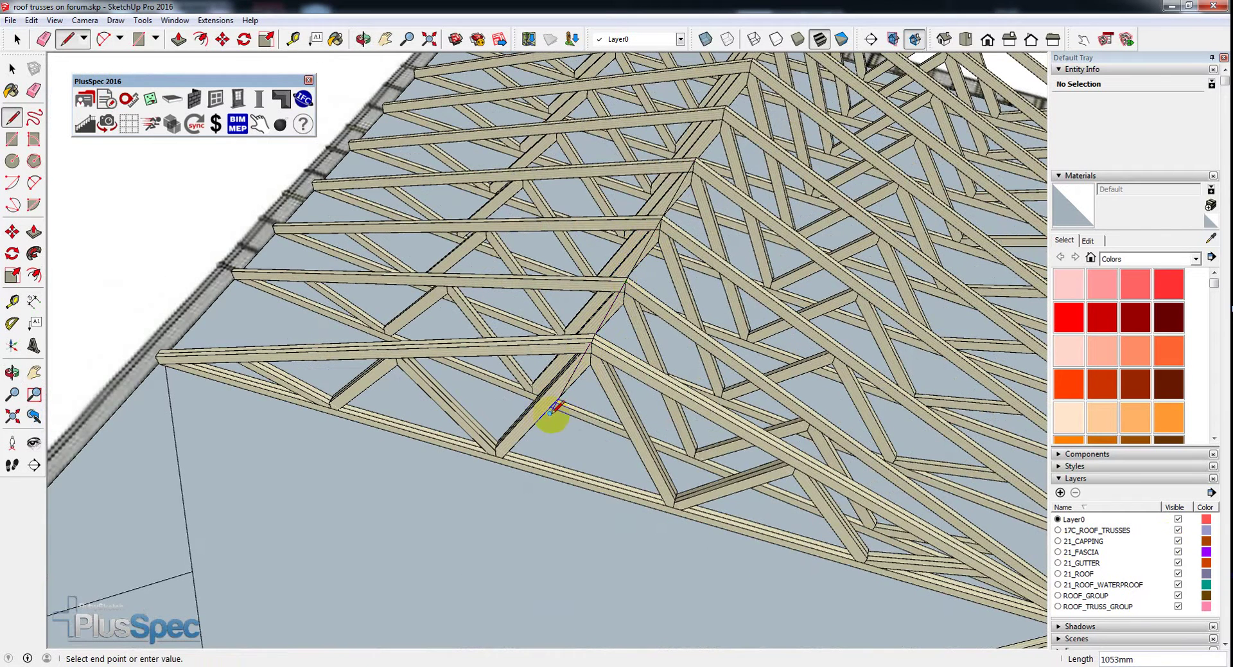
pyautogui.scroll(5, 550, 411)
pyautogui.moveTo(586, 353); pyautogui.dragTo(619, 260, button='middle')
pyautogui.click(610, 270)
# Step: Start a second line from the apex toward the truss end, then select the front truss
pyautogui.moveTo(492, 325); pyautogui.dragTo(746, 305, button='middle')
pyautogui.click(838, 262)
pyautogui.moveTo(491, 371); pyautogui.dragTo(1008, 269, button='middle')
pyautogui.scroll(-1, 1007, 270)
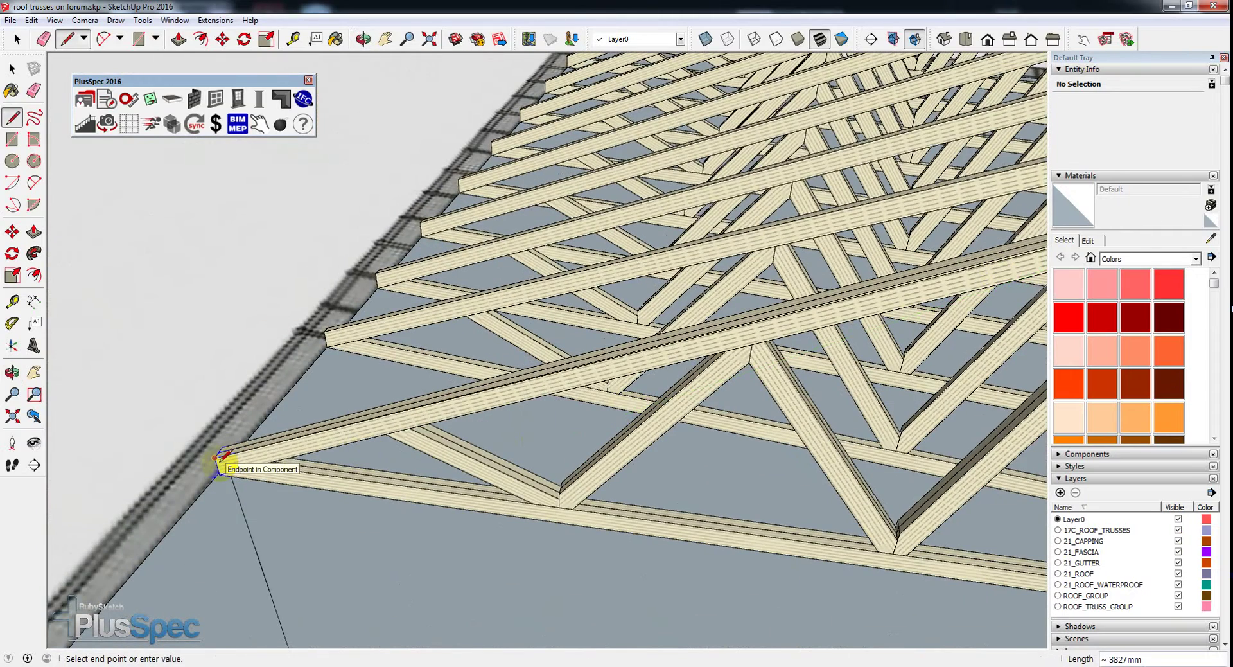
pyautogui.moveTo(220, 460); pyautogui.dragTo(160, 410, button='middle')
pyautogui.scroll(-1, 159, 412)
pyautogui.scroll(2, 675, 196)
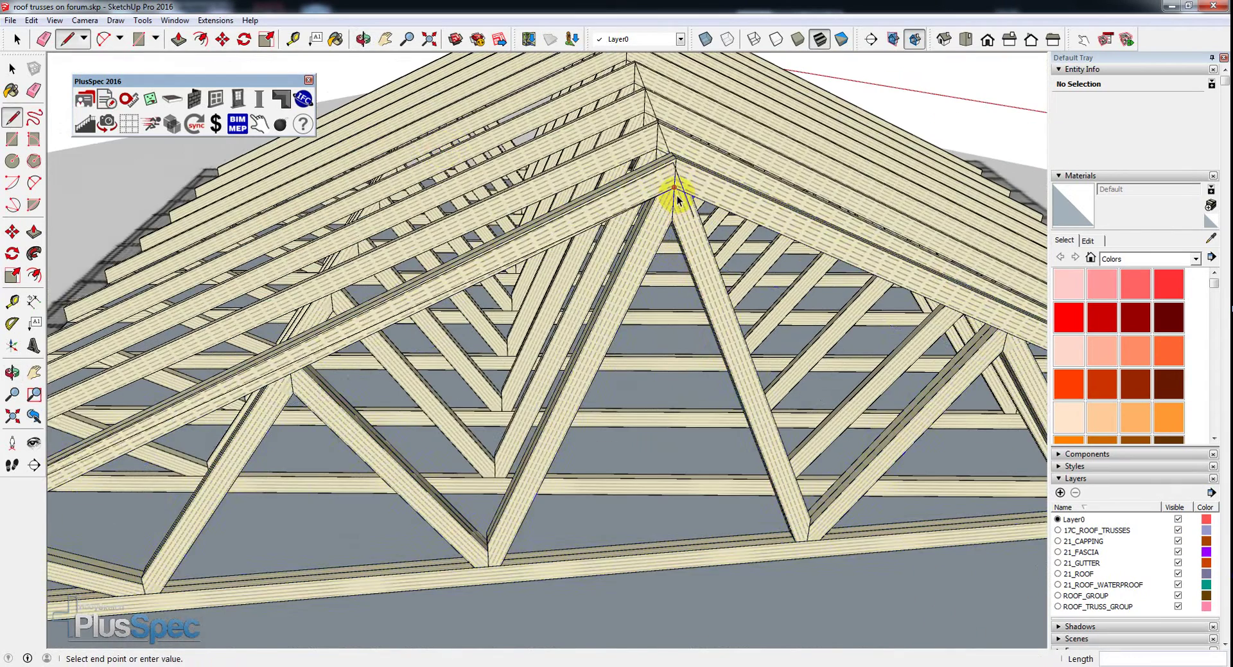
pyautogui.press('space')
pyautogui.click(708, 188)
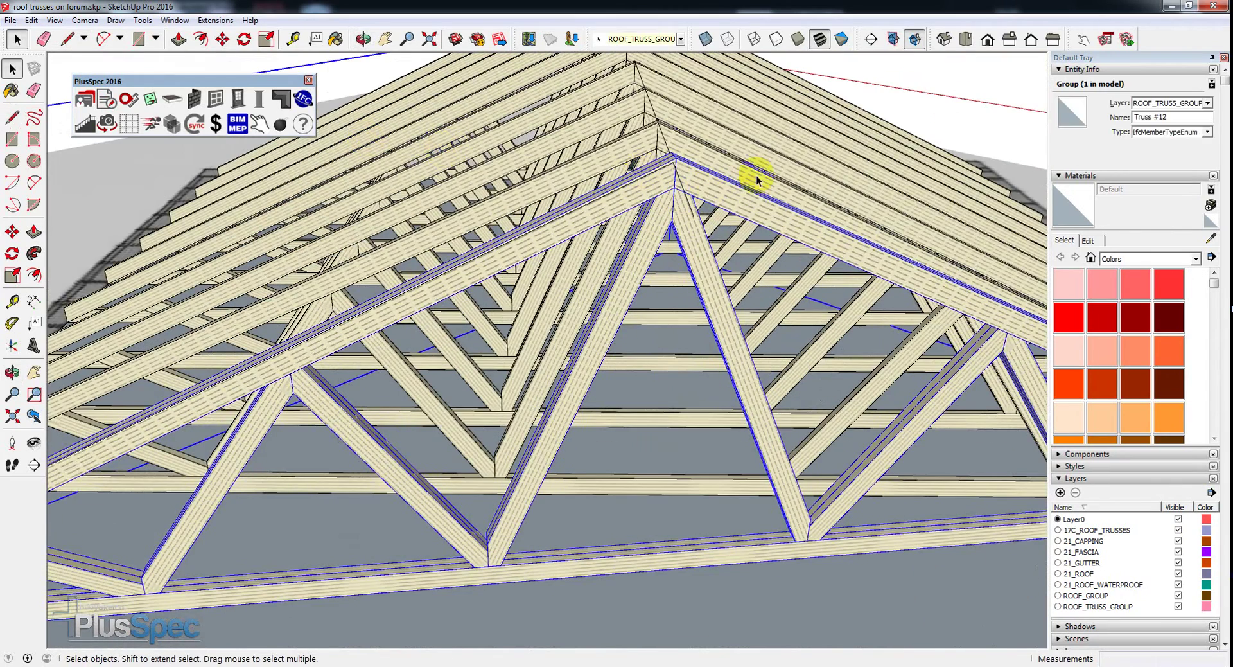
# Step: Change the PlusSpec common truss pitch to 24° and submit to rebuild Truss #12
pyautogui.scroll(4, 675, 168)
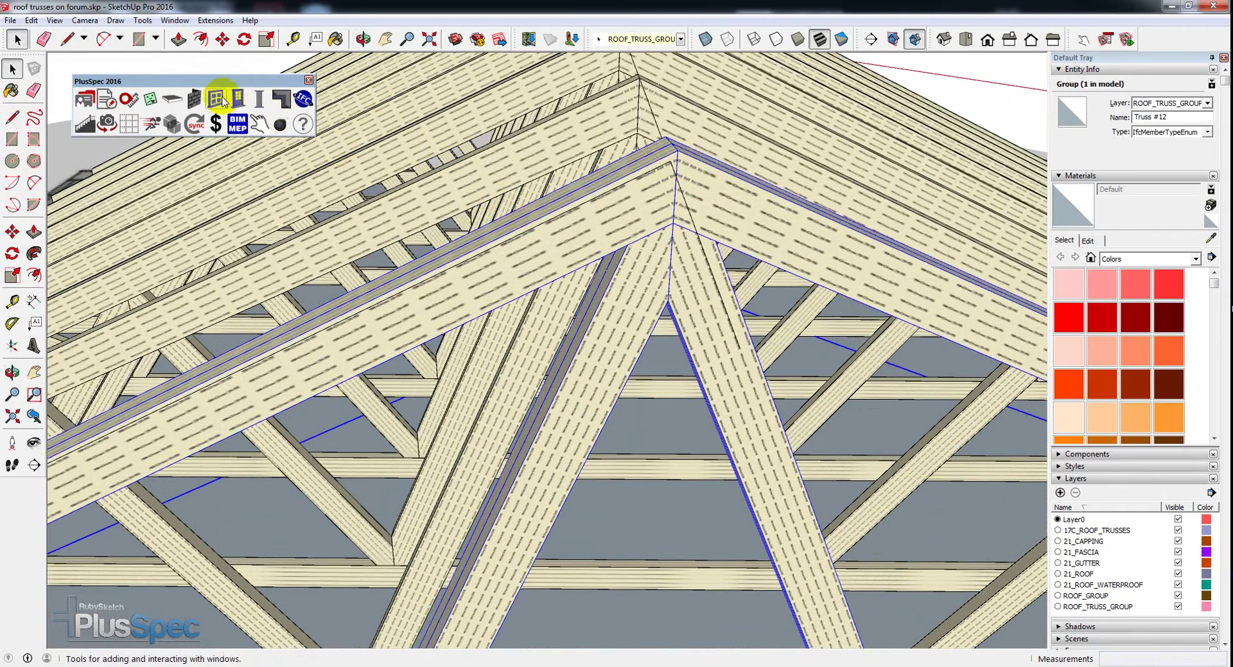
pyautogui.click(281, 97)
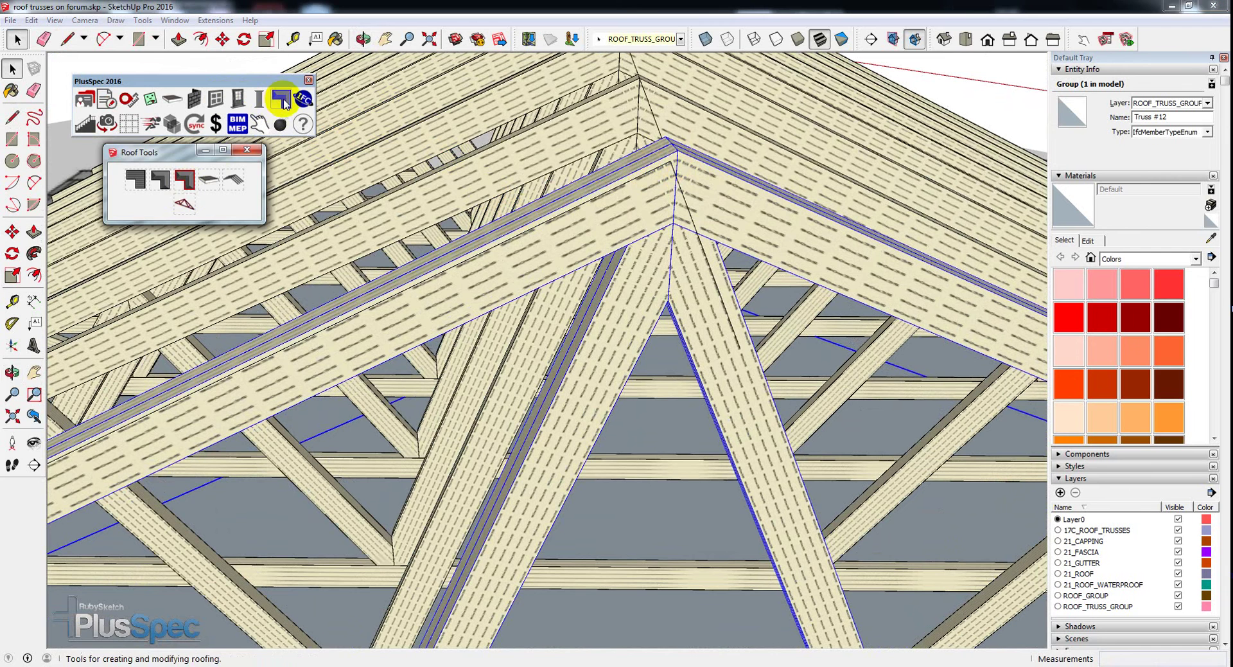
pyautogui.click(184, 204)
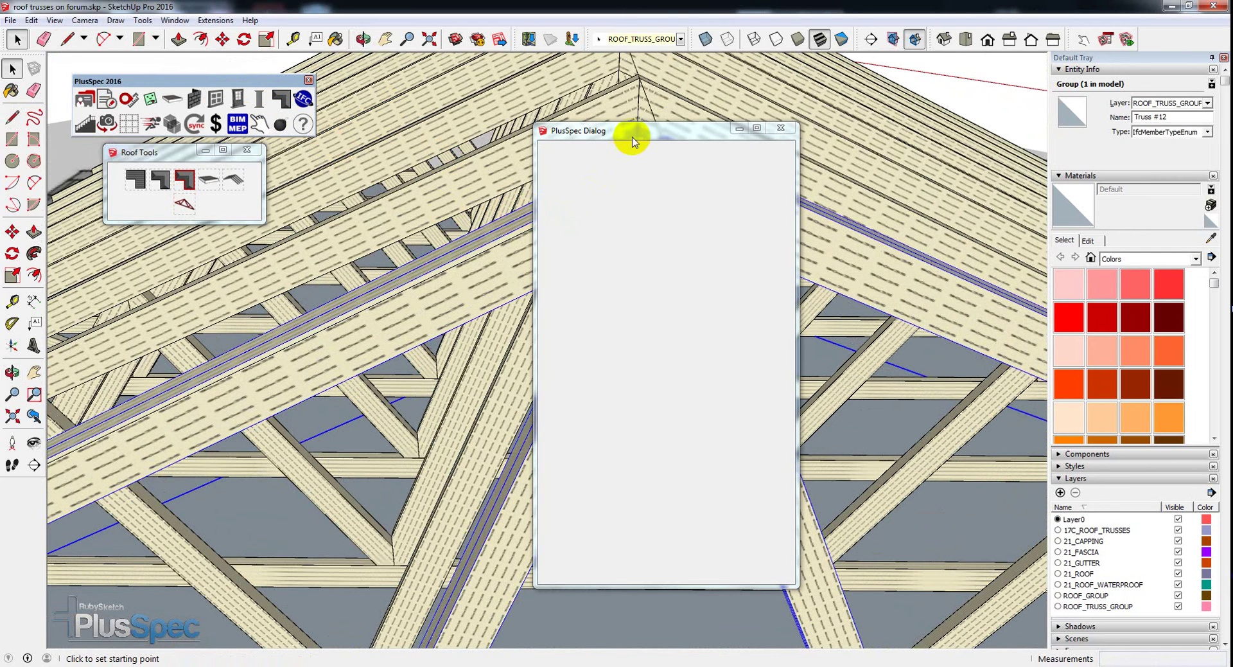
pyautogui.click(660, 255)
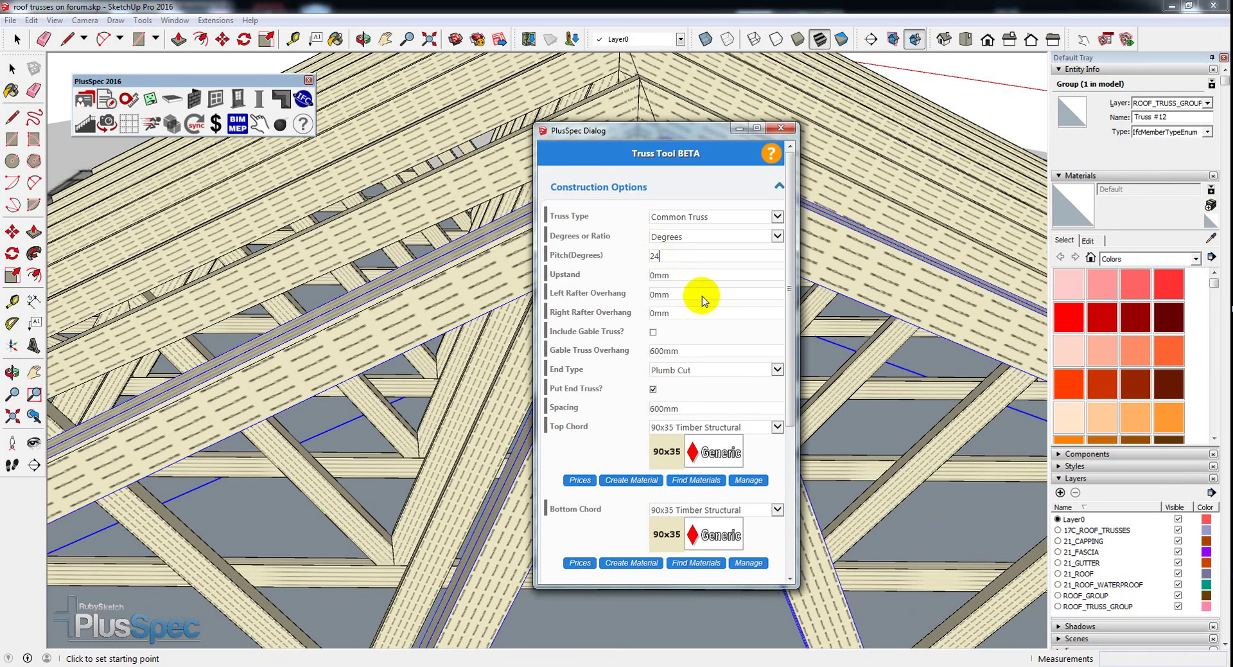
pyautogui.moveTo(785, 367); pyautogui.dragTo(785, 504)
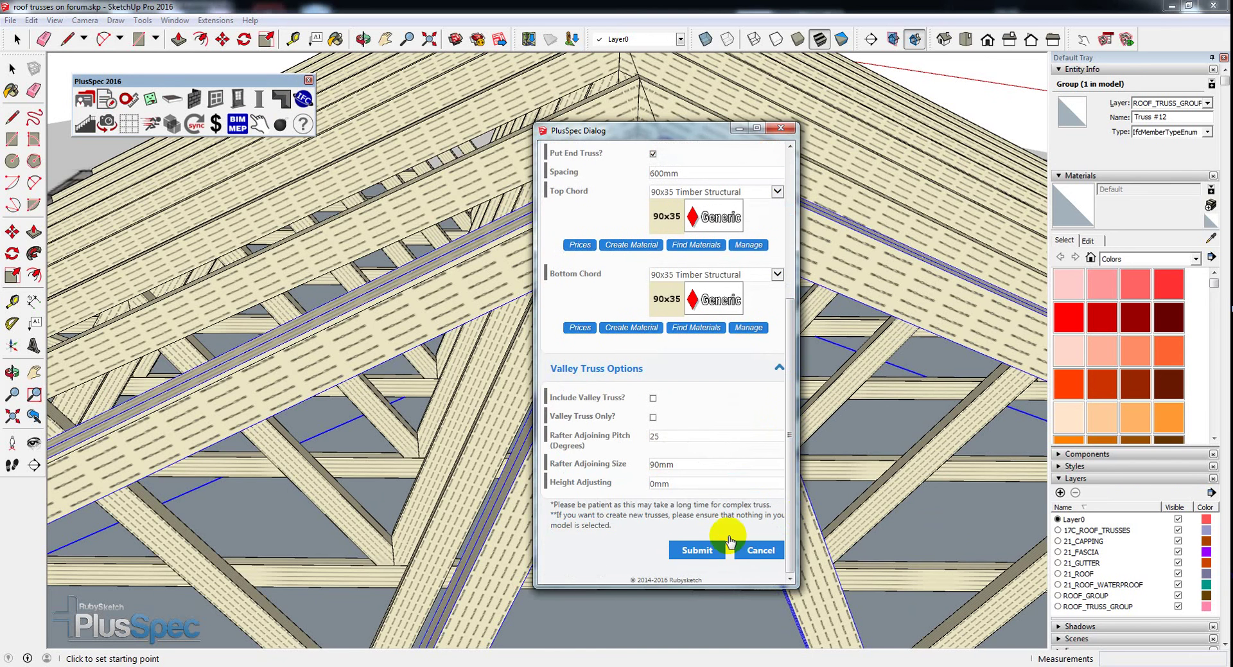
pyautogui.click(697, 549)
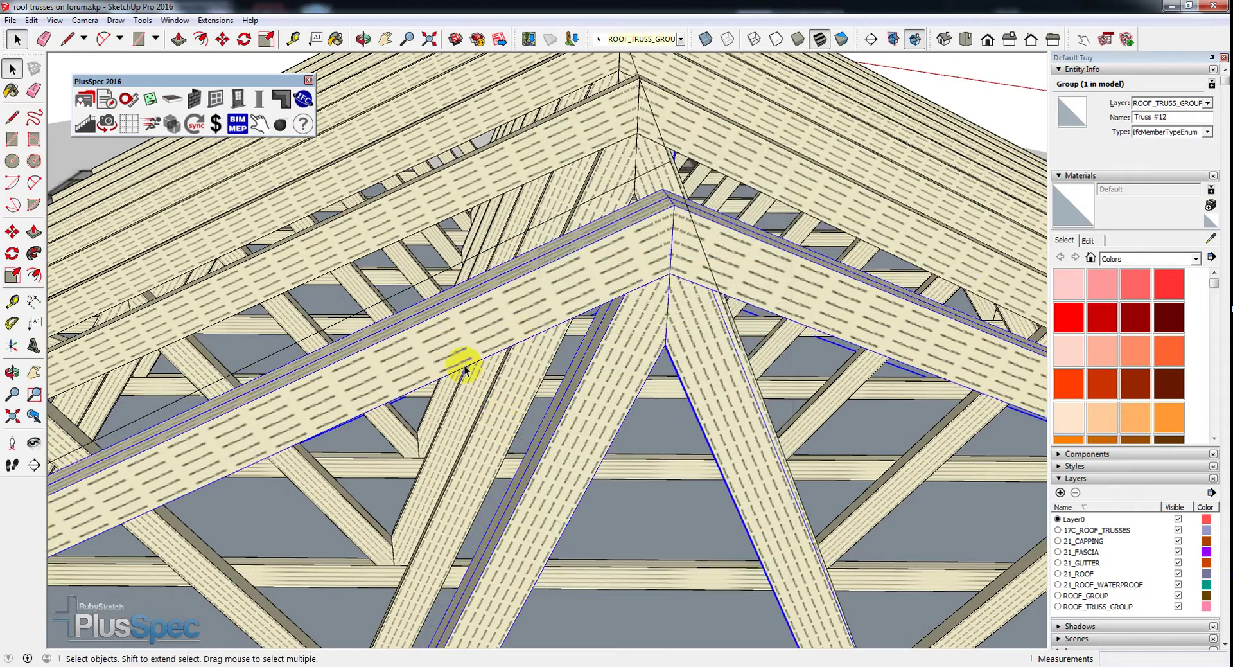
# Step: Undo the truss regeneration and select junction truss Truss #12
pyautogui.moveTo(515, 331); pyautogui.dragTo(601, 273, button='middle')
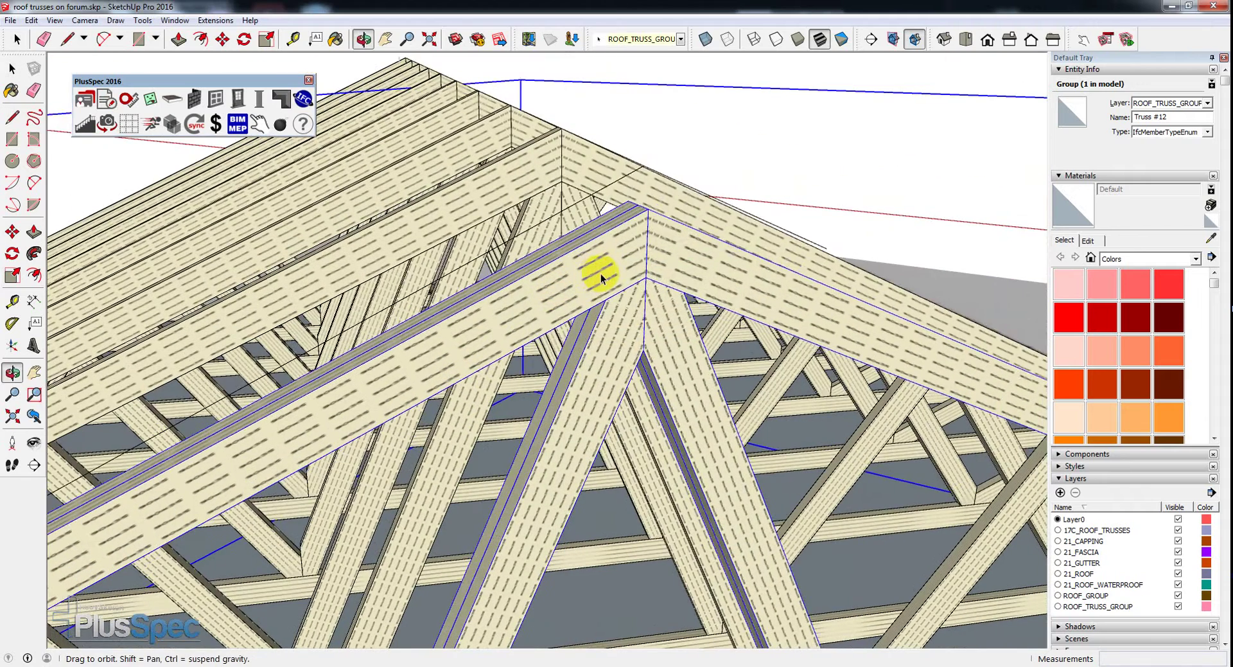
pyautogui.hotkey('ctrl', 'z')
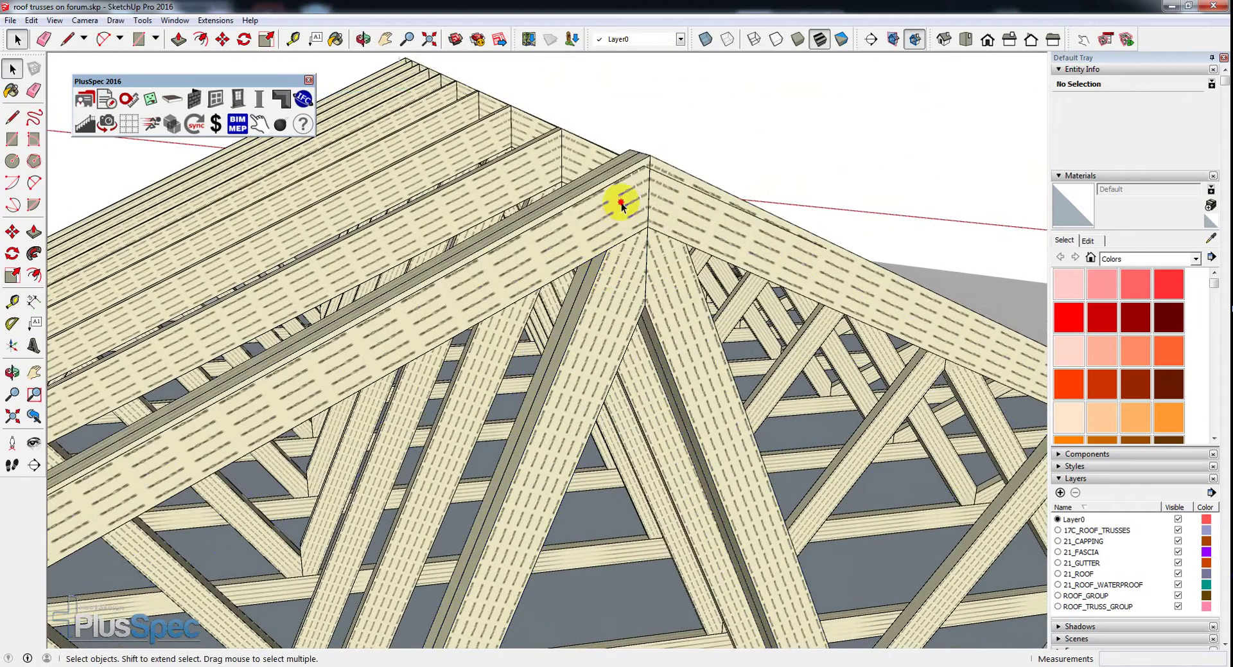
pyautogui.click(639, 165)
pyautogui.moveTo(638, 166); pyautogui.dragTo(886, 297, button='middle')
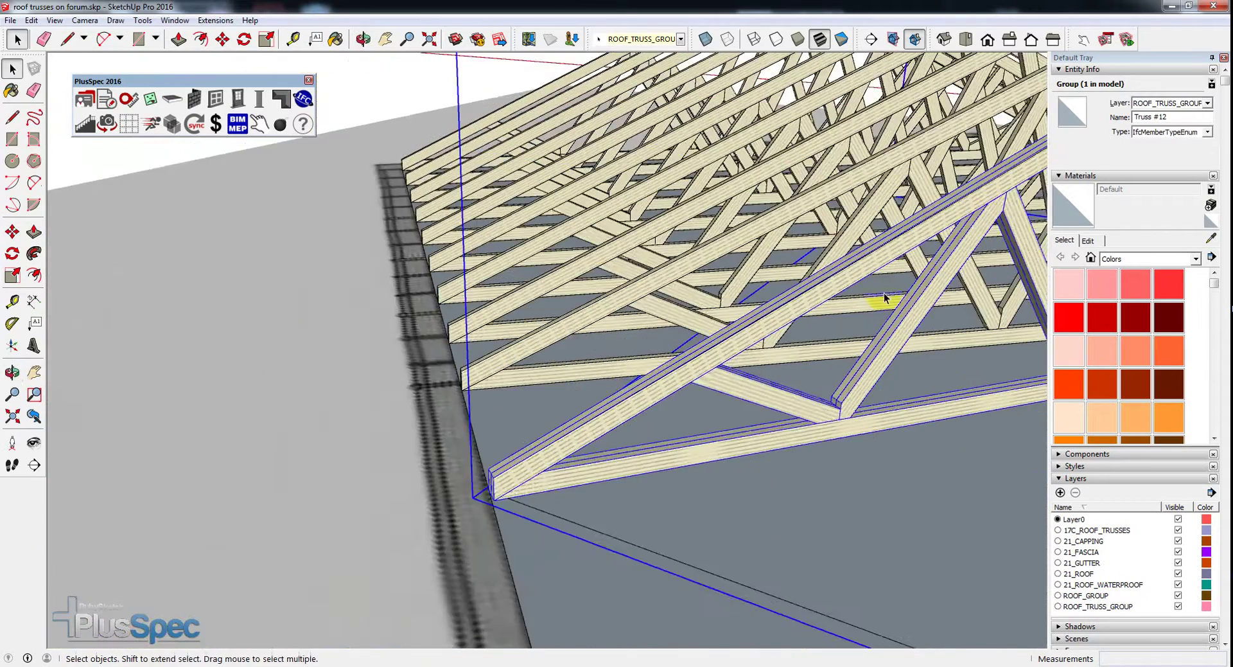
pyautogui.scroll(10, 494, 478)
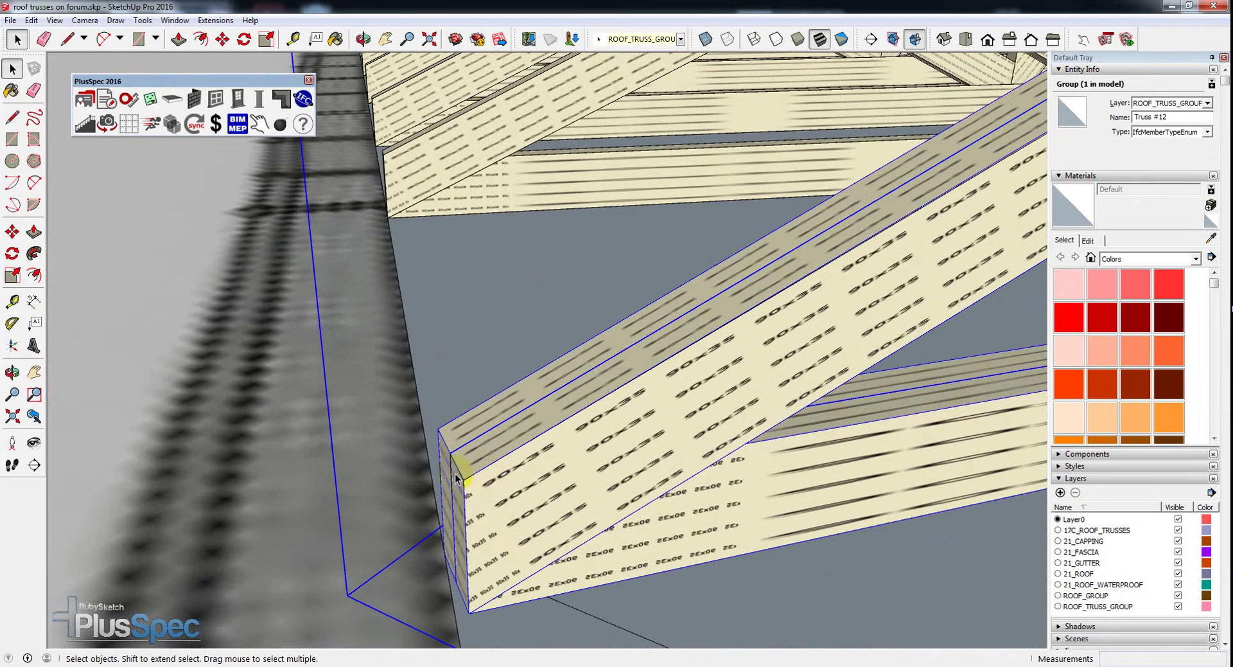
# Step: Measure Truss #12's angle with the Protractor centred on its foot corner
pyautogui.click(12, 323)
pyautogui.click(463, 479)
pyautogui.click(465, 480)
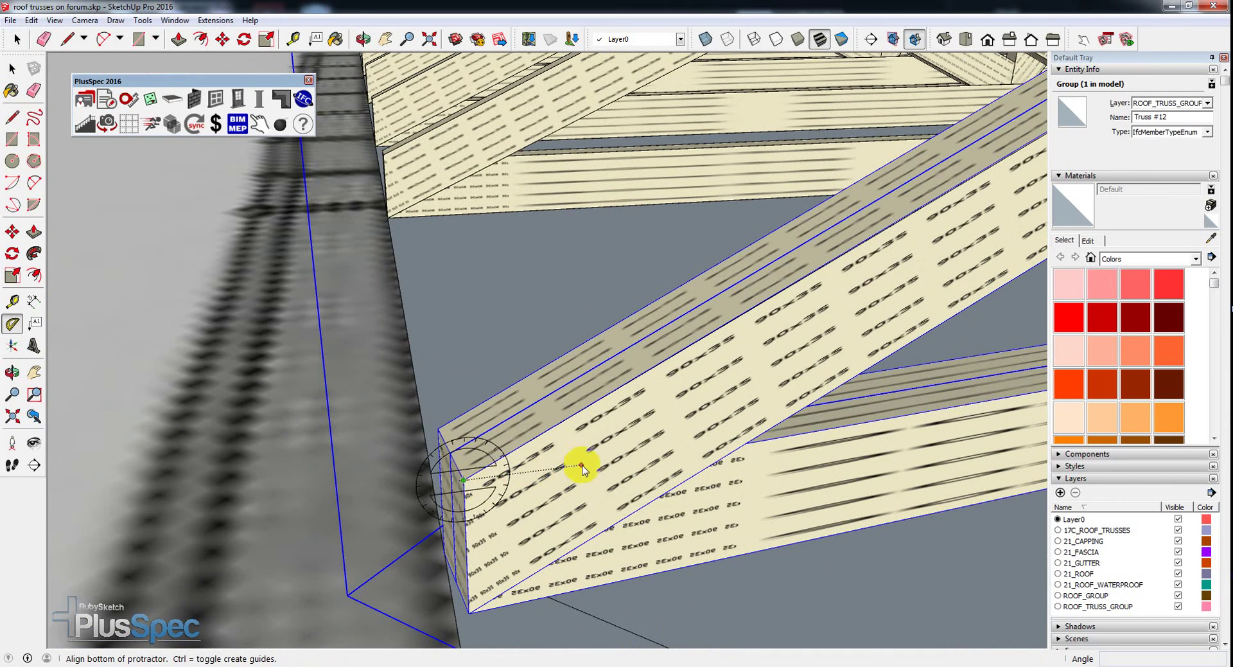
pyautogui.moveTo(597, 466); pyautogui.dragTo(678, 448)
pyautogui.press('Escape')
# Step: Rotate Truss #12 22° about its foot corner so it stands upright
pyautogui.press('q')
pyautogui.click(464, 480)
pyautogui.scroll(-1, 601, 454)
pyautogui.scroll(-6, 594, 457)
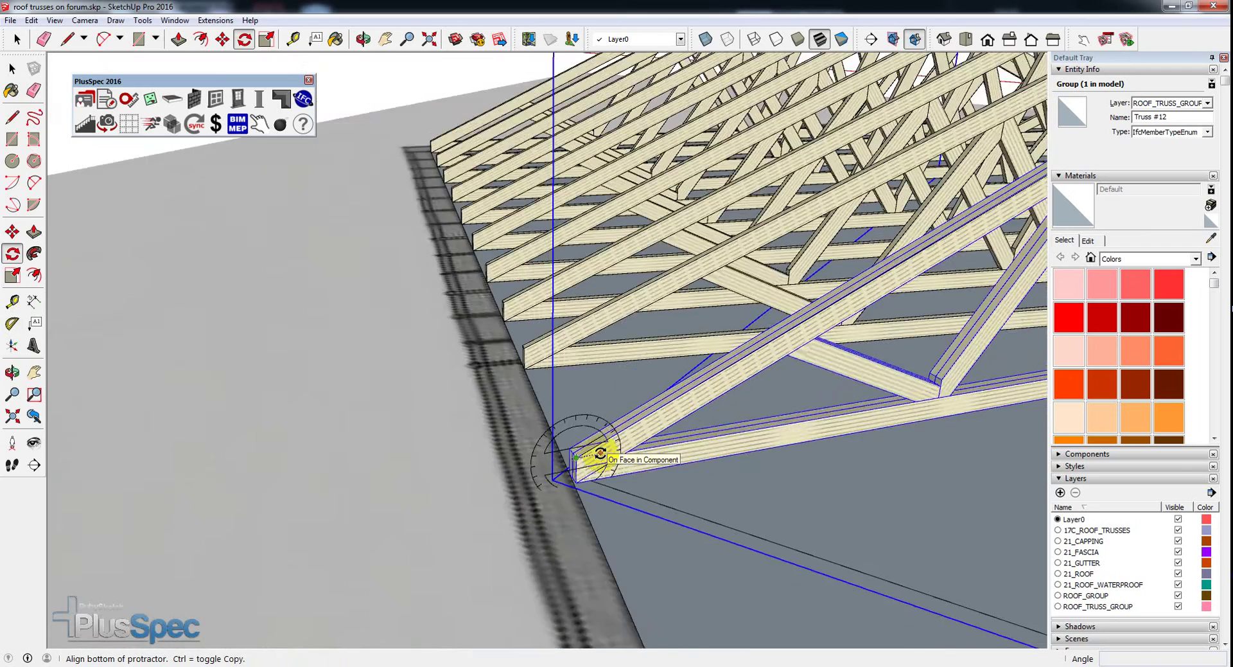
pyautogui.moveTo(692, 443); pyautogui.dragTo(286, 625, button='middle')
pyautogui.click(516, 580)
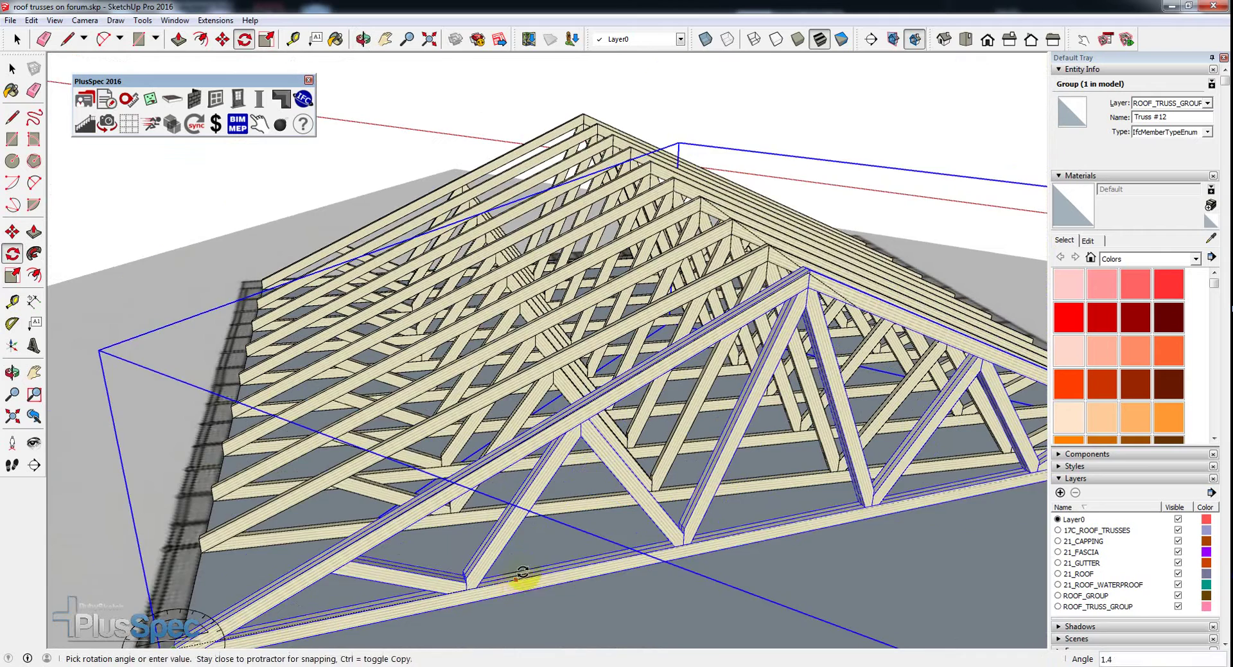
pyautogui.click(795, 316)
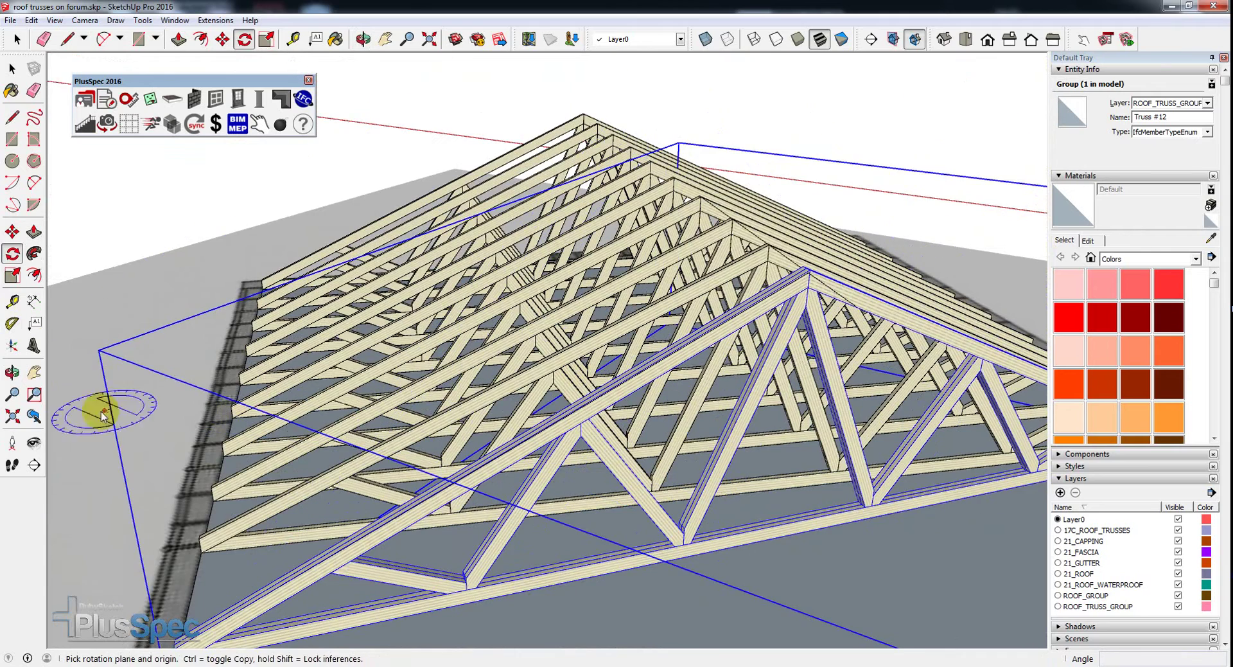
# Step: Recheck the truss angle with the Protractor from its corner to the apex
pyautogui.click(12, 322)
pyautogui.moveTo(386, 411); pyautogui.dragTo(385, 402, button='middle')
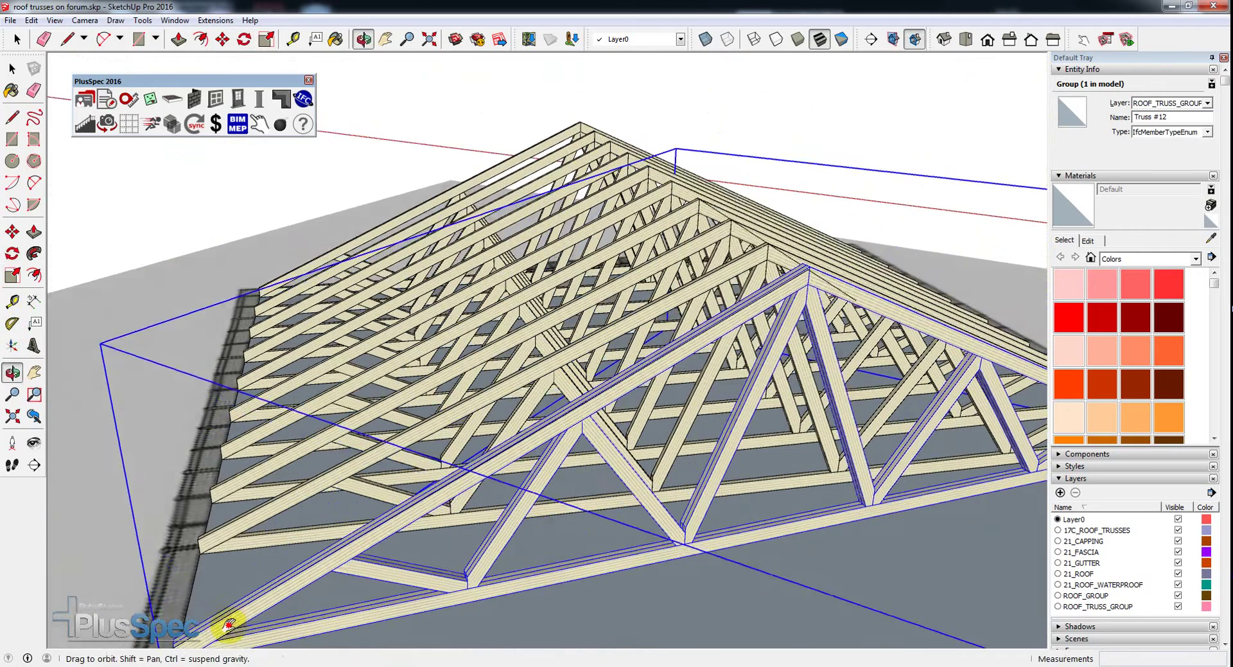
pyautogui.scroll(6, 386, 399)
pyautogui.scroll(2, 374, 403)
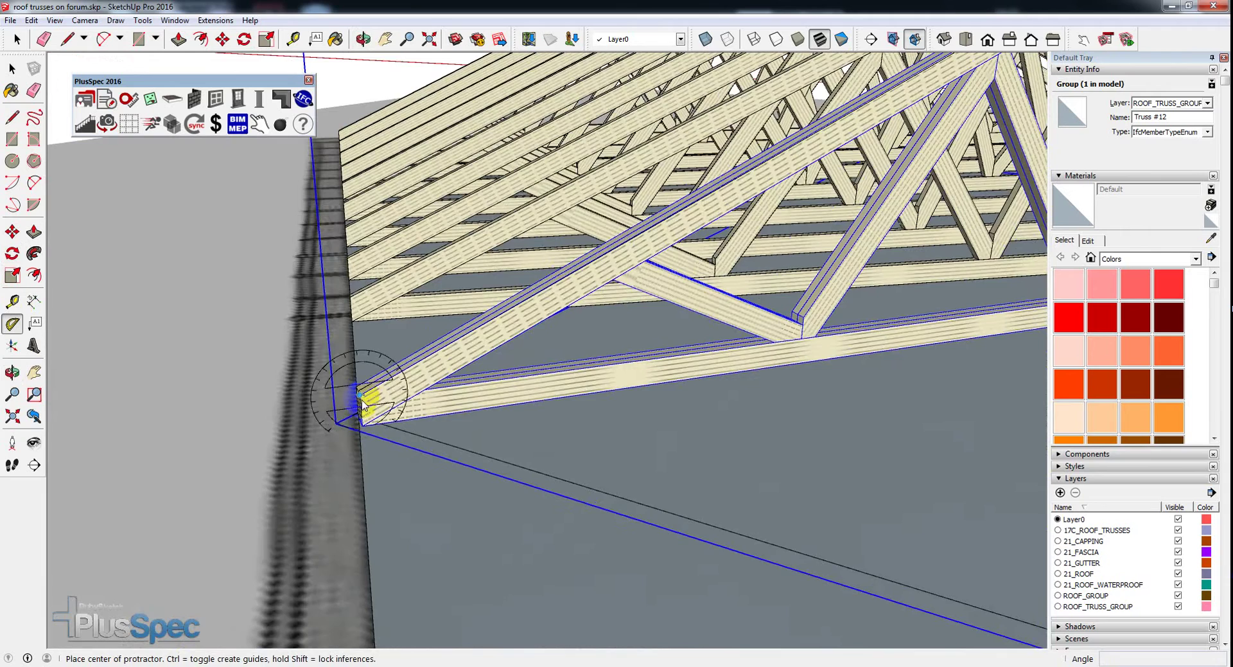
pyautogui.click(363, 404)
pyautogui.moveTo(503, 325); pyautogui.dragTo(588, 345, button='middle')
pyautogui.scroll(5, 778, 229)
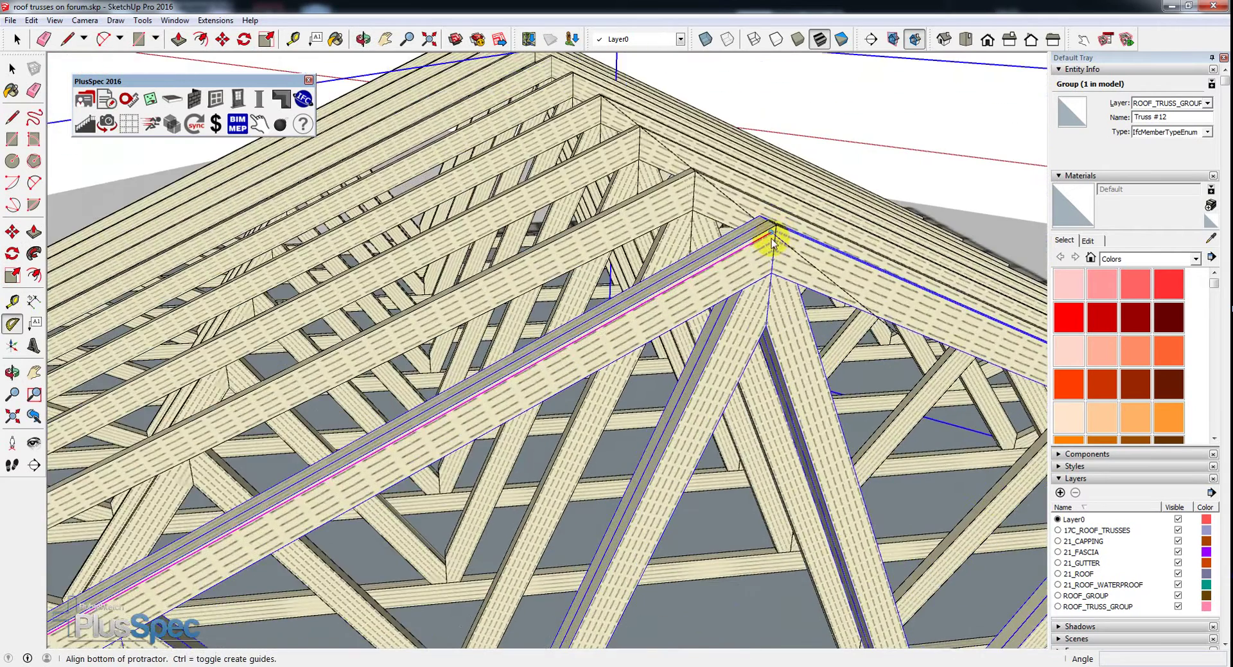
pyautogui.click(772, 241)
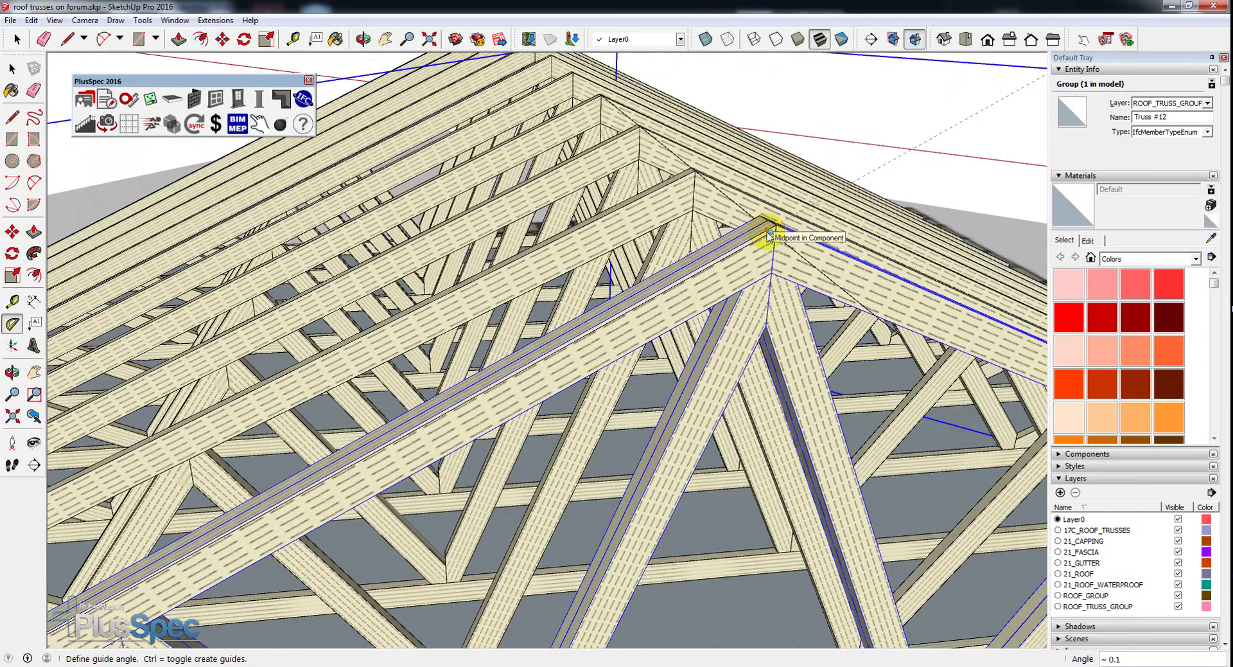
pyautogui.scroll(-3, 769, 236)
pyautogui.press('space')
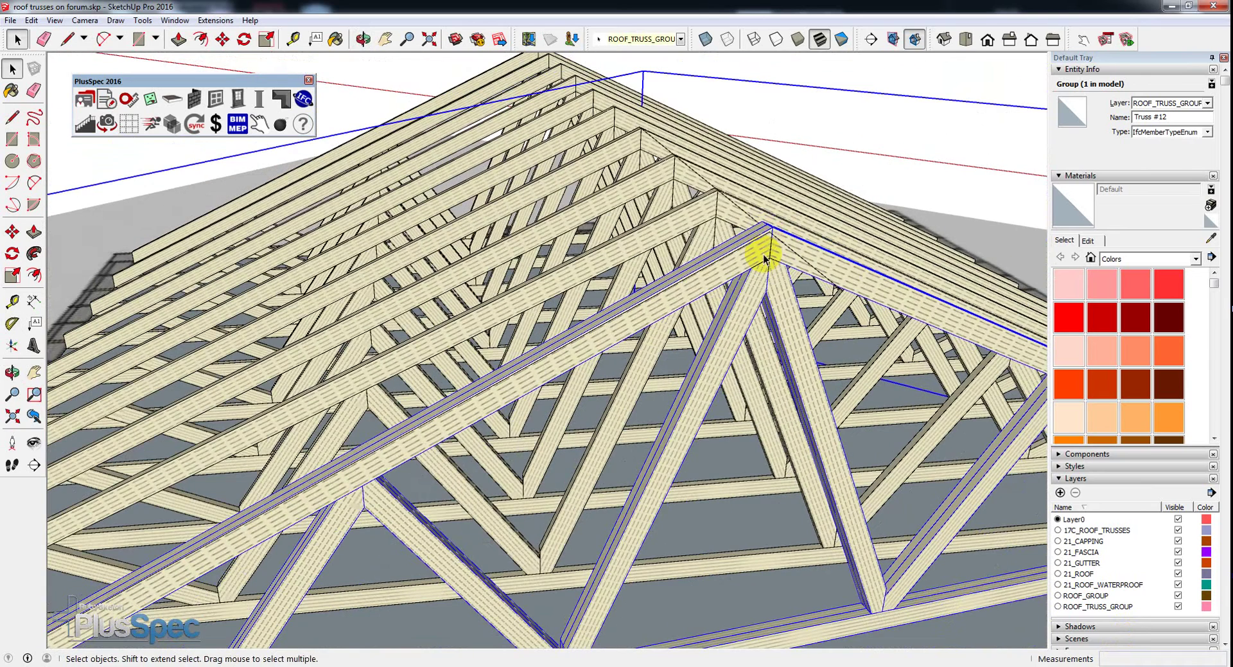
pyautogui.click(281, 99)
# Step: Submit the Truss Tool's common-truss options, regenerating Truss #12 at 24.9° pitch
pyautogui.click(185, 181)
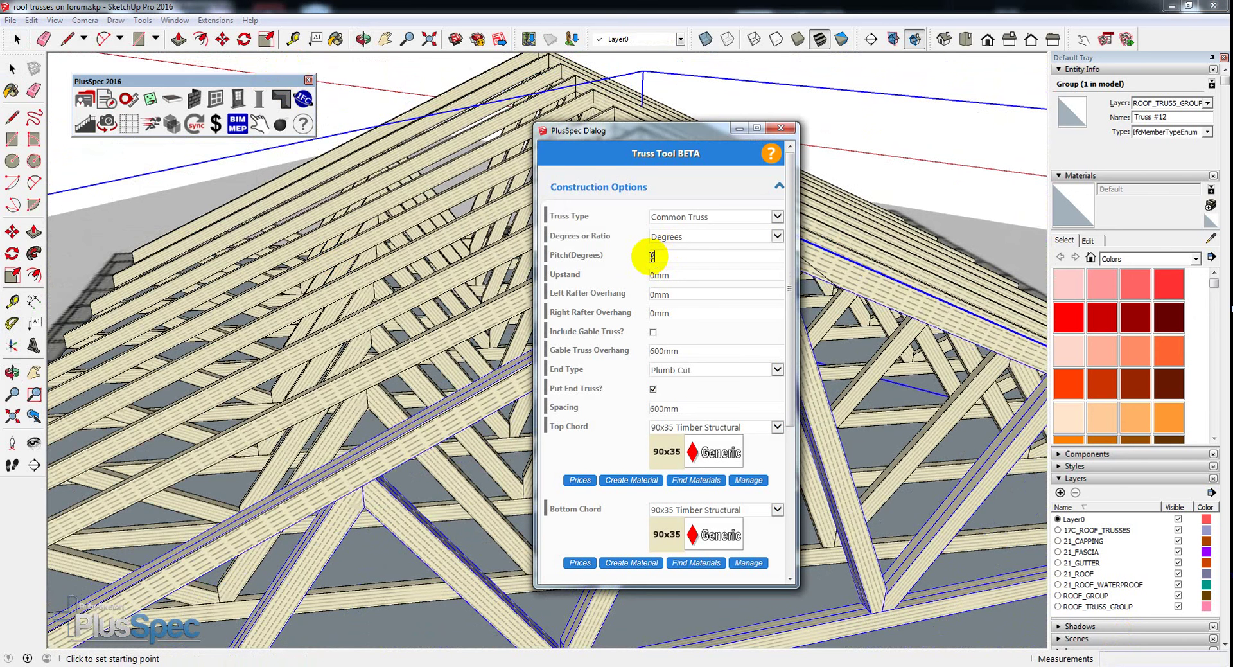
pyautogui.moveTo(789, 239); pyautogui.dragTo(785, 460)
pyautogui.click(703, 551)
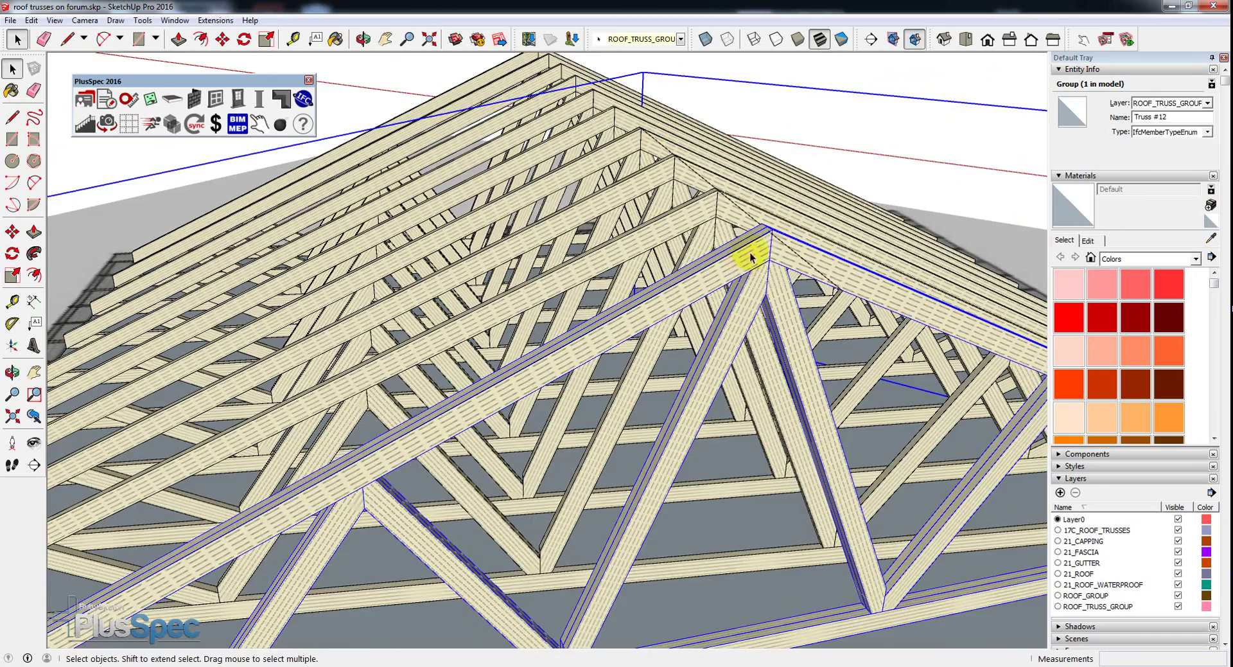
pyautogui.scroll(3, 764, 244)
pyautogui.scroll(5, 774, 236)
pyautogui.moveTo(773, 231); pyautogui.dragTo(749, 174, button='middle')
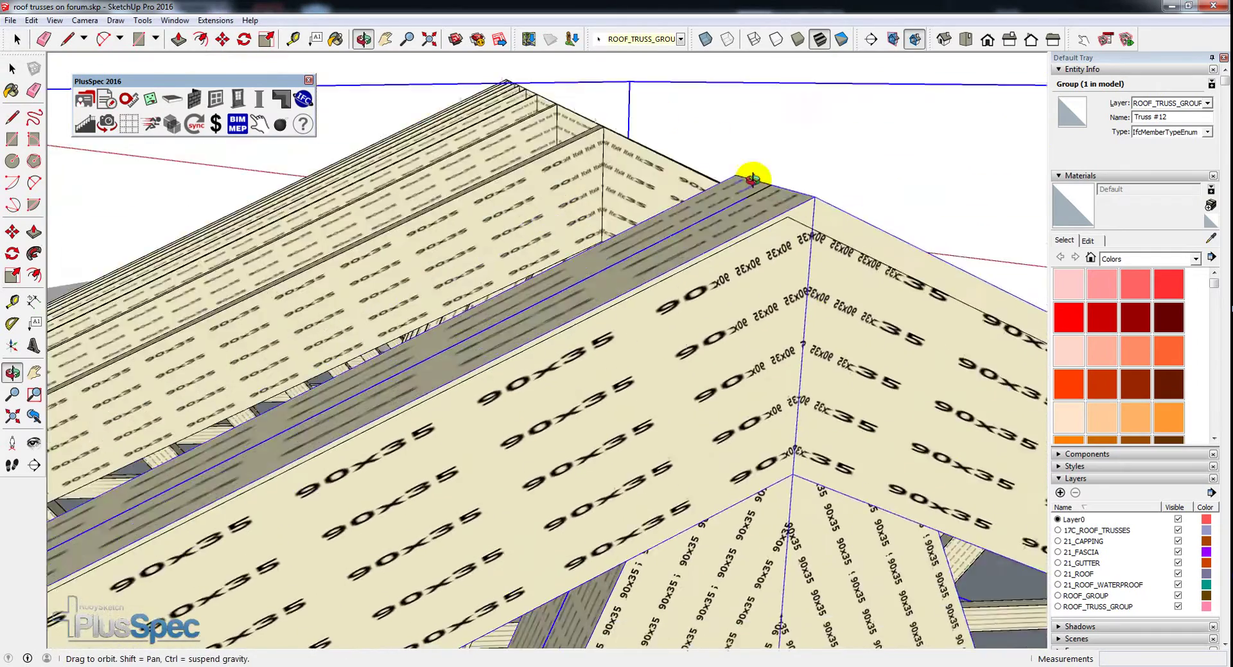
pyautogui.scroll(5, 768, 333)
pyautogui.scroll(-10, 681, 342)
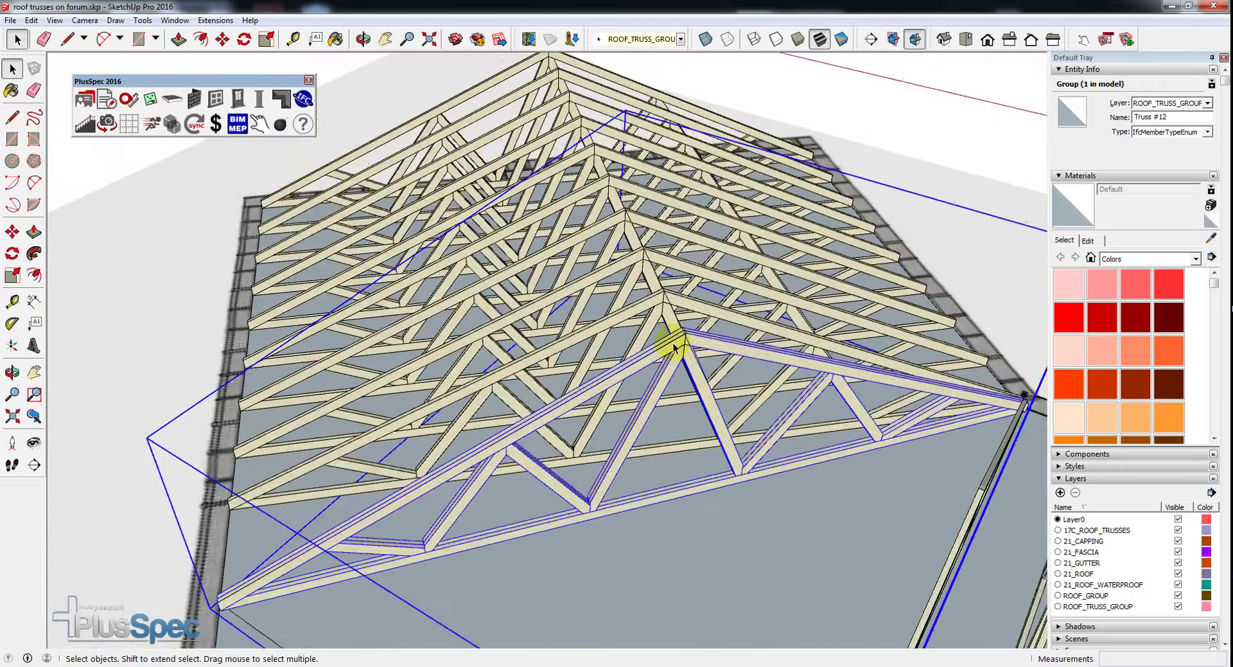
pyautogui.scroll(-3, 674, 347)
pyautogui.moveTo(667, 345); pyautogui.dragTo(711, 385, button='middle')
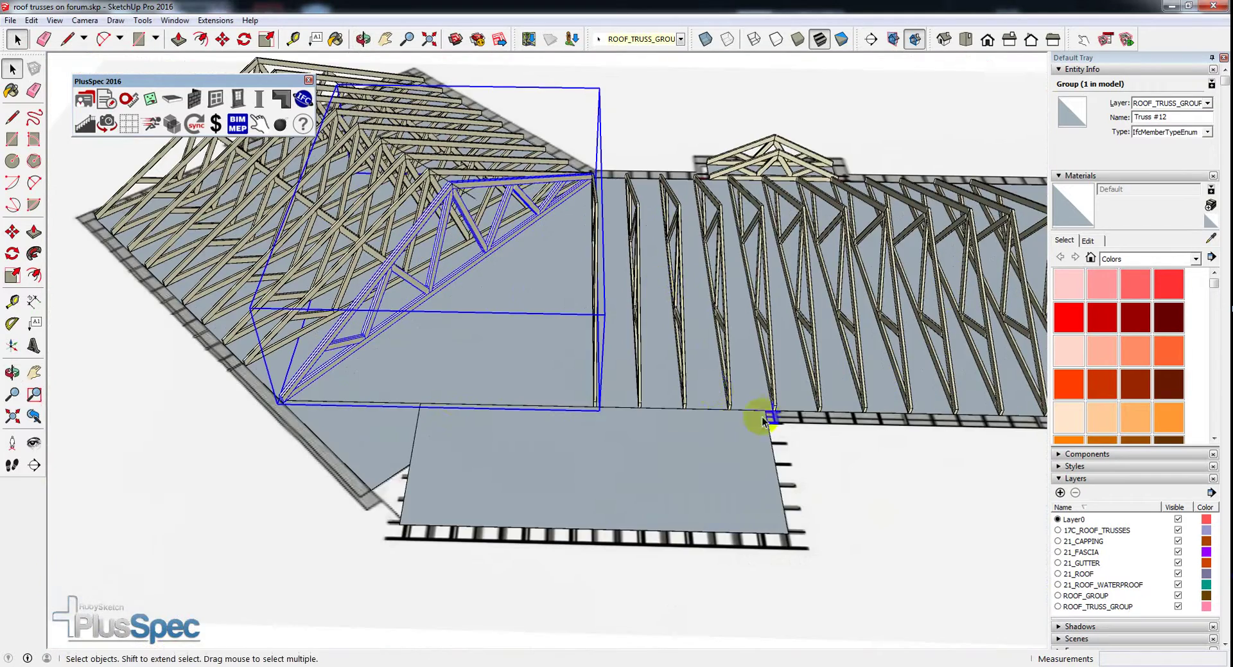
pyautogui.scroll(4, 421, 407)
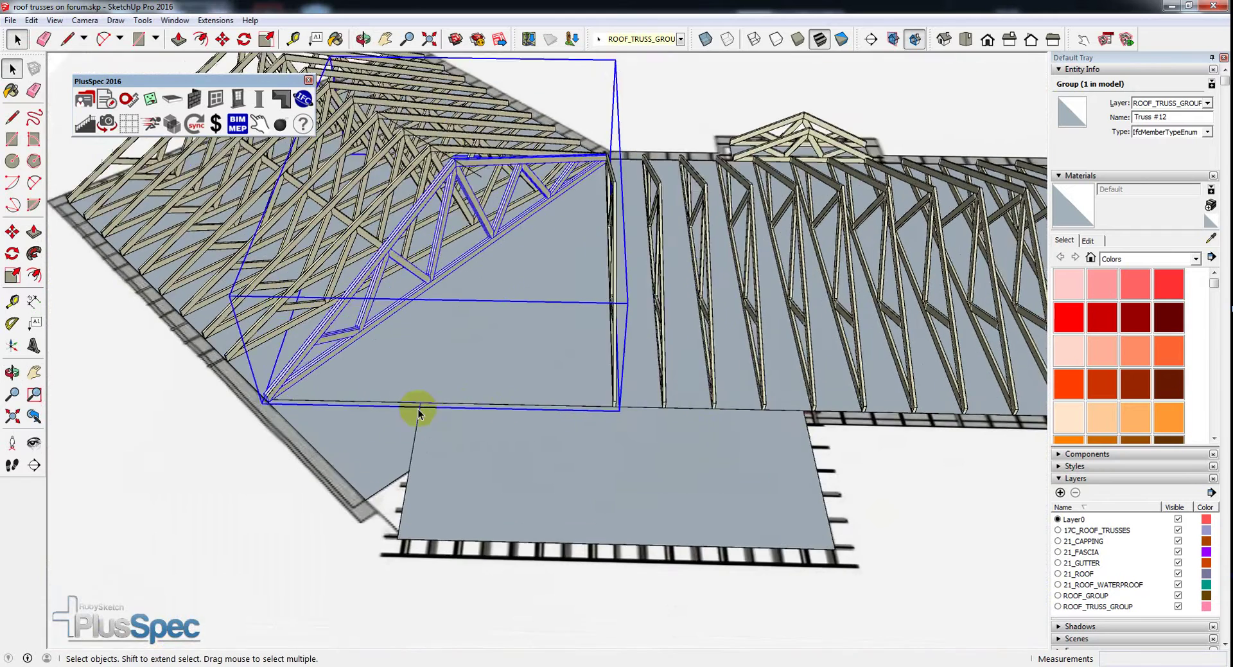
pyautogui.scroll(-8, 440, 391)
pyautogui.moveTo(477, 367); pyautogui.dragTo(187, 358, button='middle')
pyautogui.scroll(10, 615, 442)
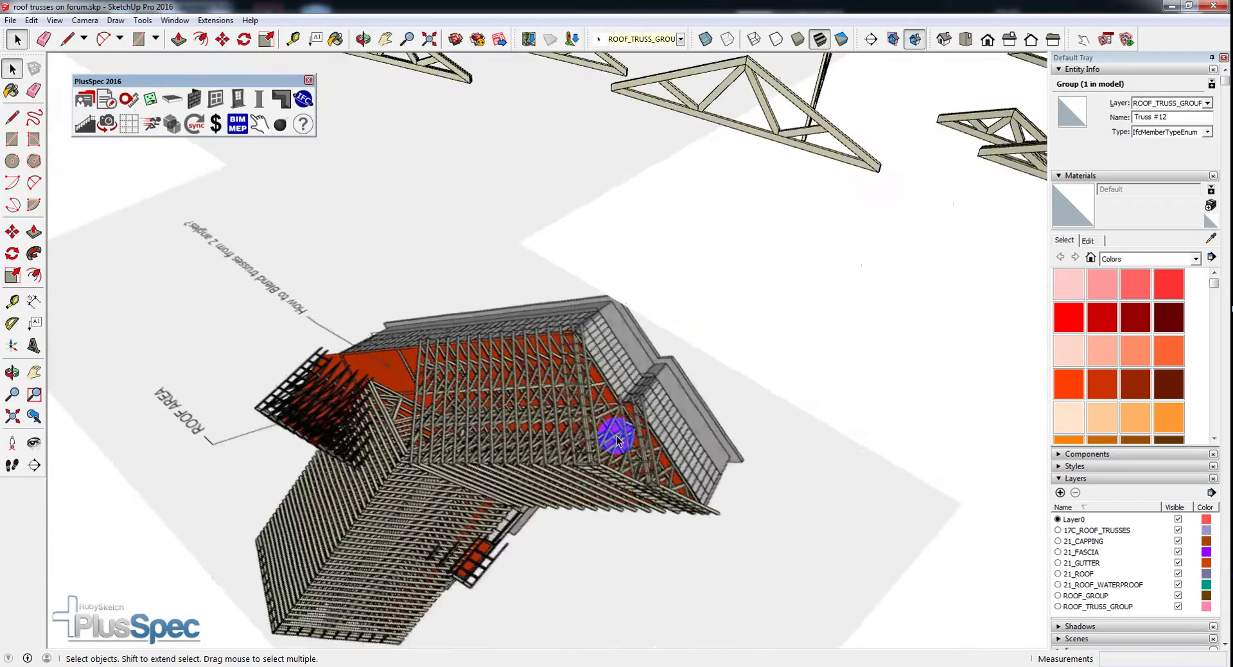
pyautogui.scroll(-3, 518, 418)
pyautogui.moveTo(518, 418); pyautogui.dragTo(226, 552, button='middle')
pyautogui.moveTo(528, 329); pyautogui.dragTo(400, 580, button='middle')
pyautogui.scroll(10, 587, 398)
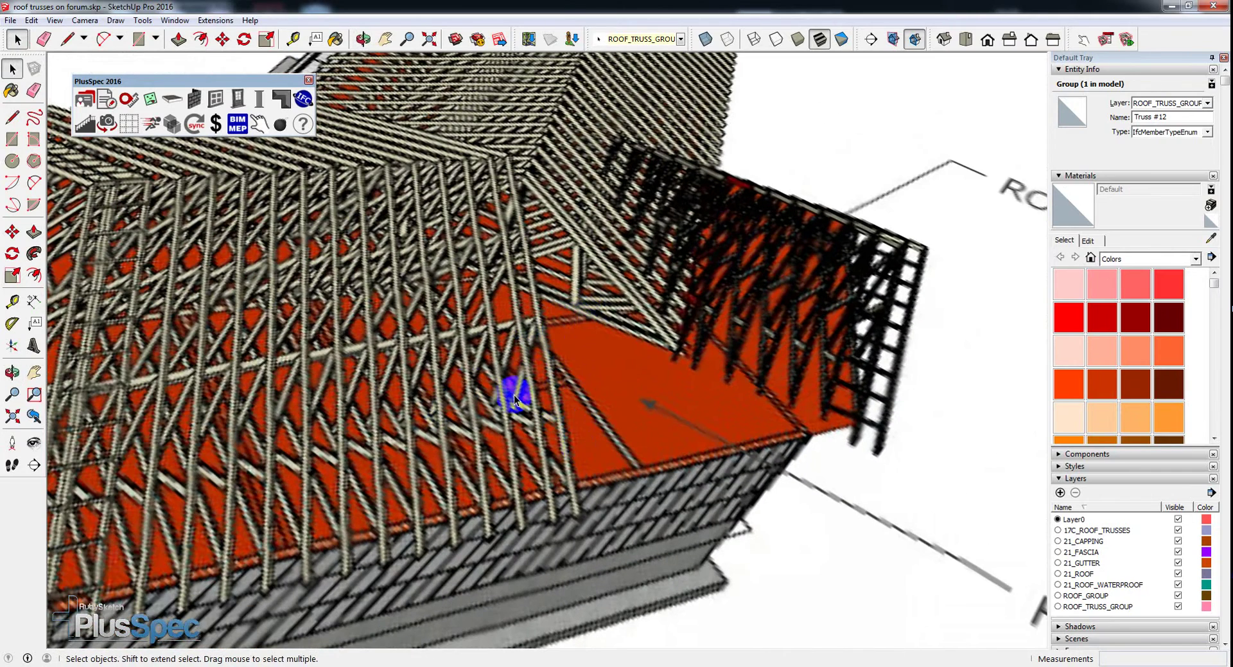
pyautogui.scroll(-2, 420, 376)
pyautogui.scroll(-5, 420, 376)
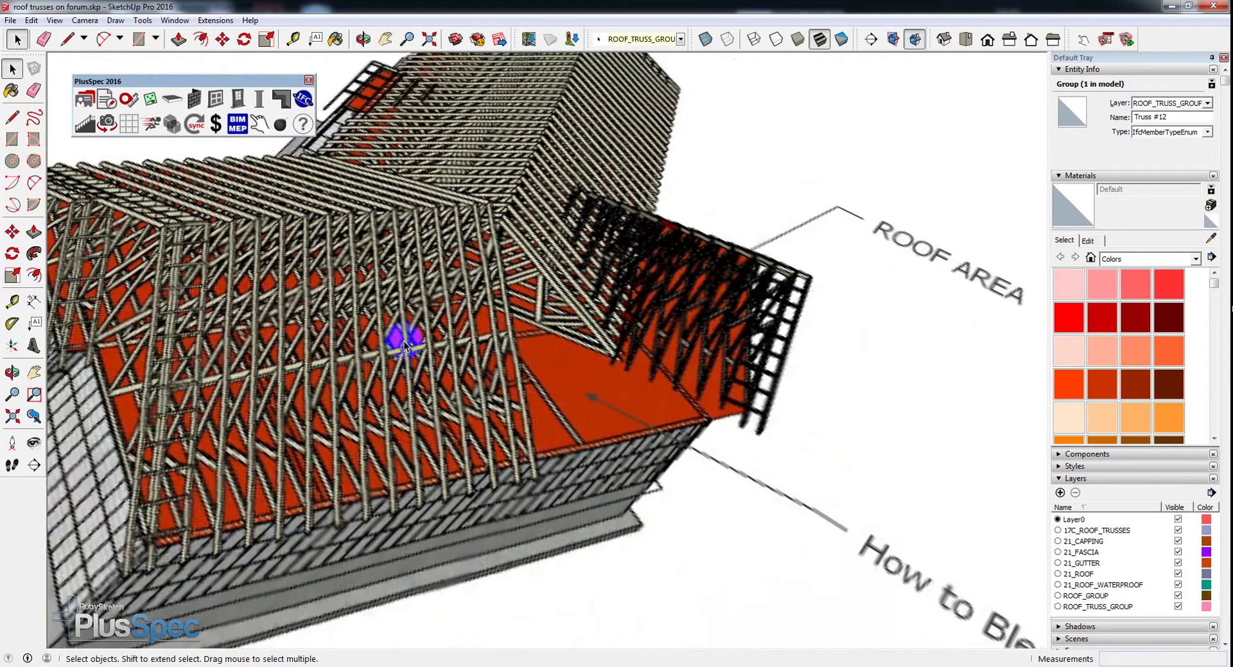
pyautogui.moveTo(399, 333); pyautogui.dragTo(826, 346, button='middle')
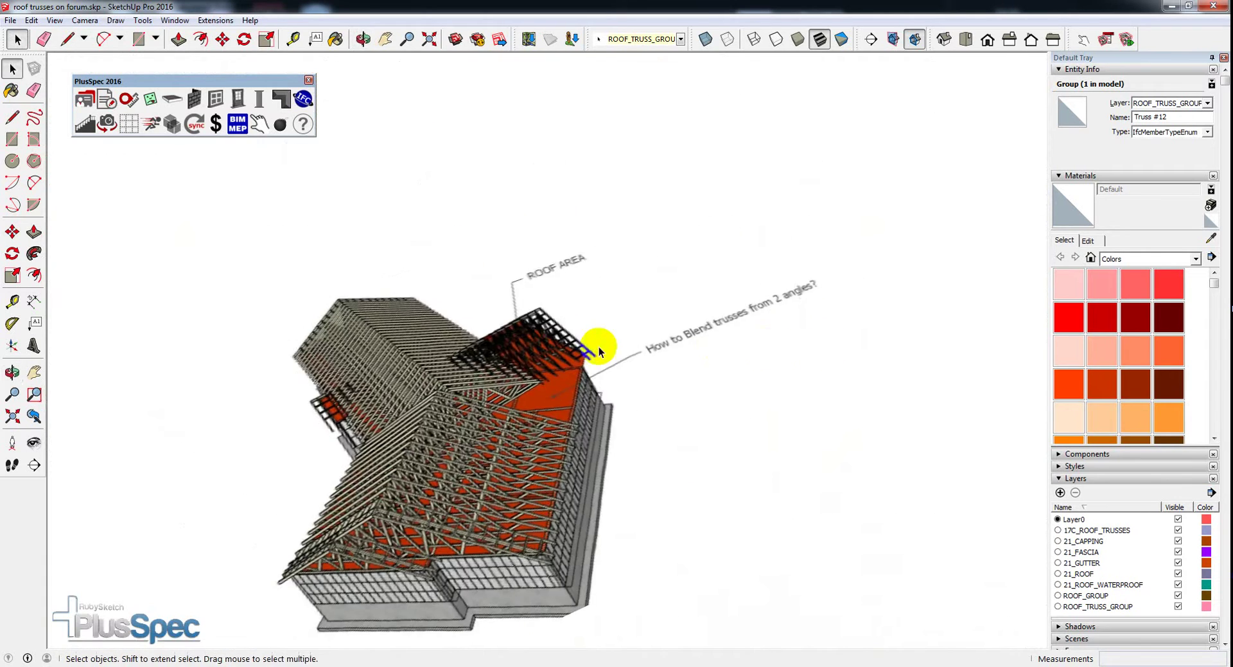
pyautogui.scroll(-10, 595, 348)
pyautogui.scroll(8, 792, 337)
pyautogui.moveTo(796, 339); pyautogui.dragTo(889, 456, button='middle')
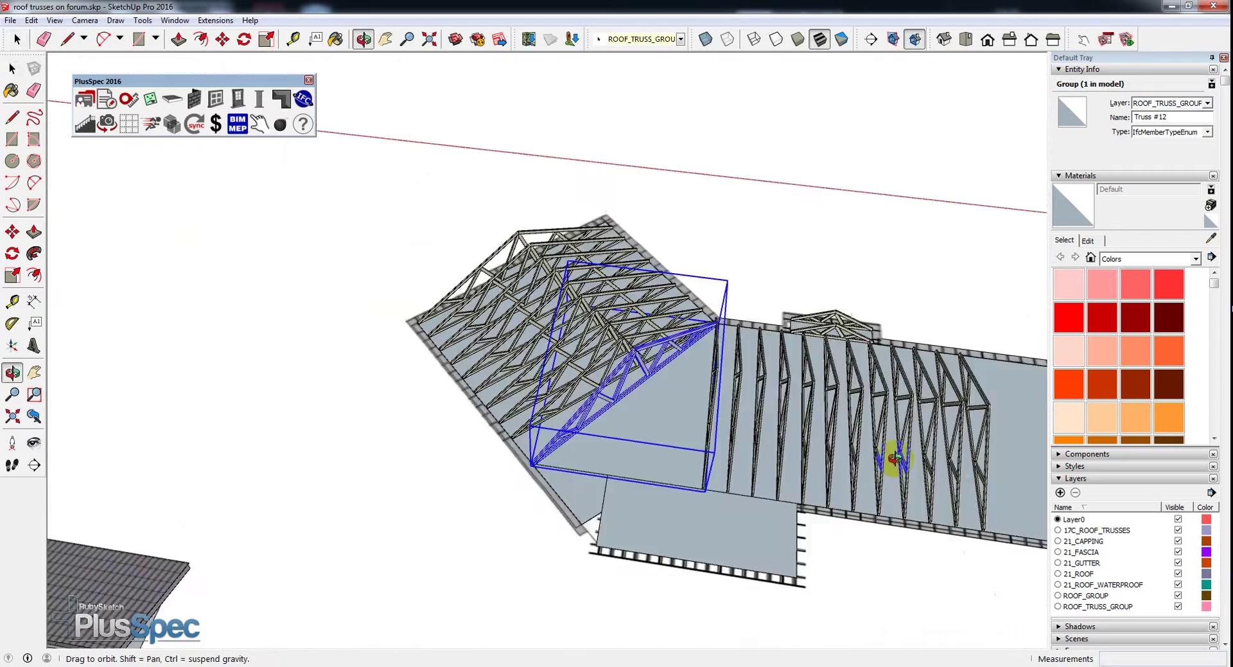
pyautogui.scroll(10, 702, 394)
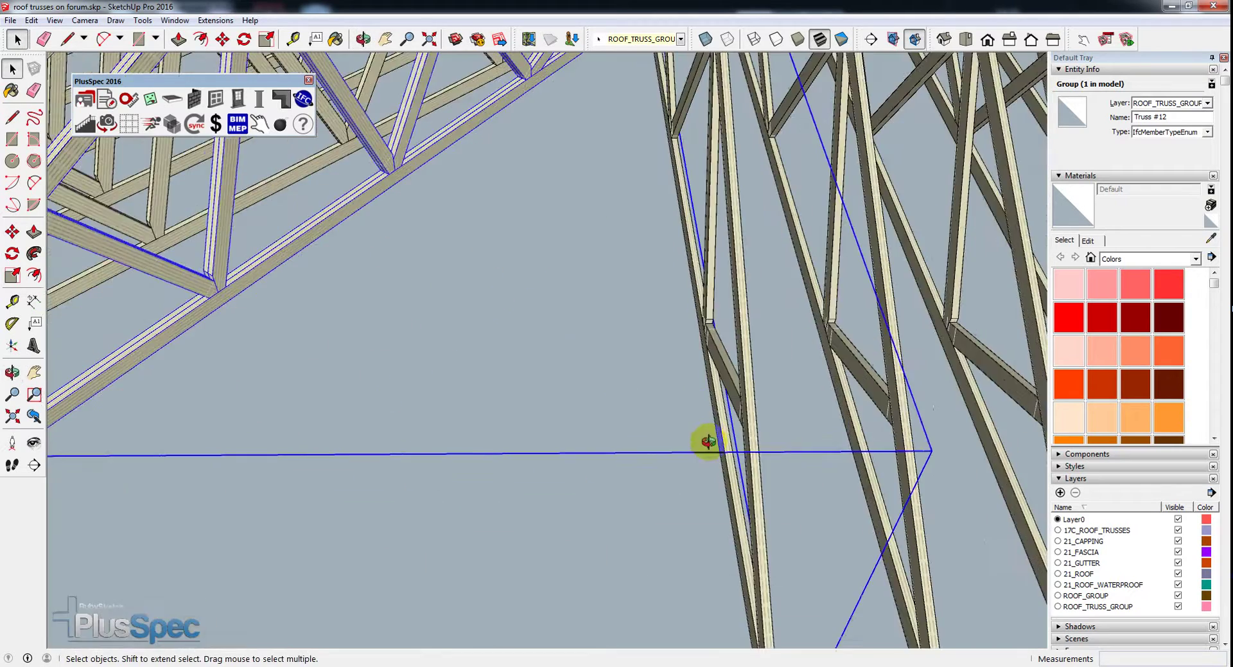
pyautogui.moveTo(708, 441); pyautogui.dragTo(839, 261, button='middle')
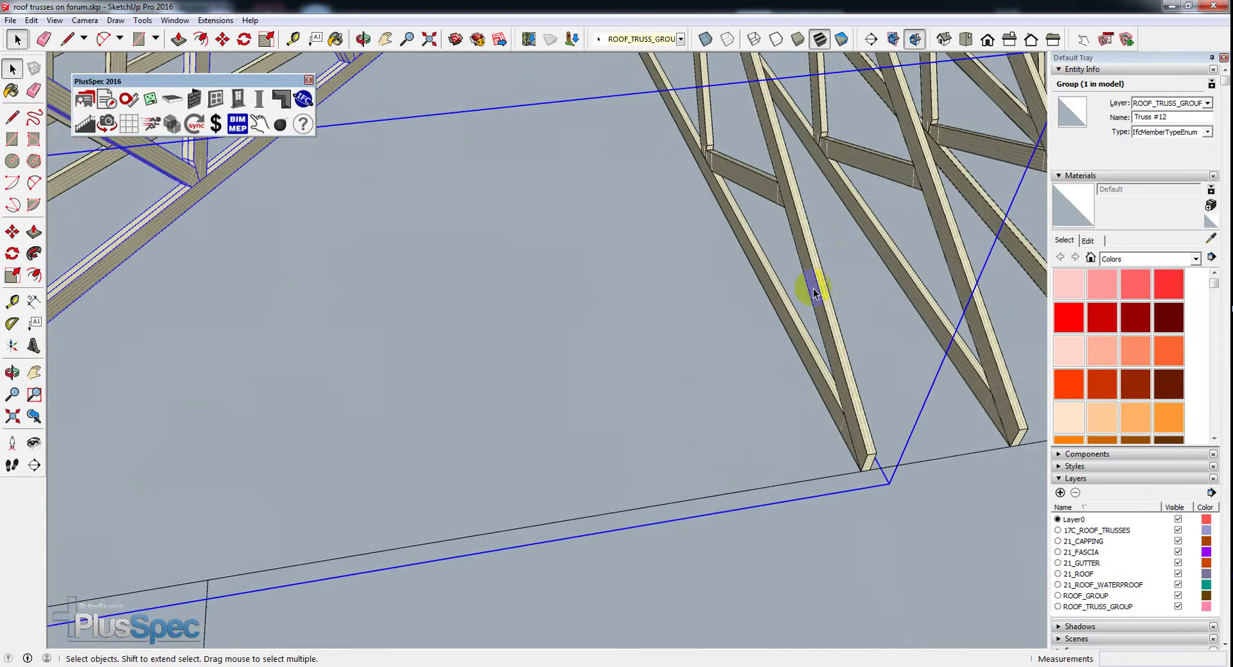
pyautogui.scroll(-8, 812, 291)
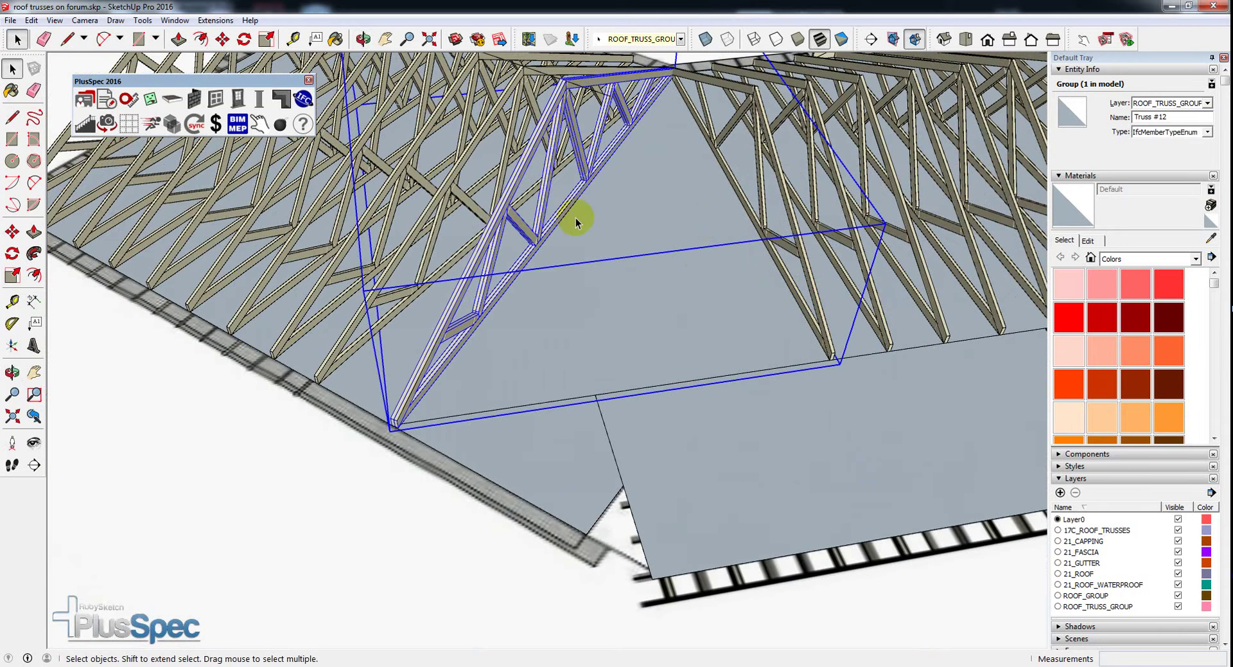
# Step: Draw a roughly 5408mm guide line up the sloping truss chord from its foot to the apex
pyautogui.press('t')
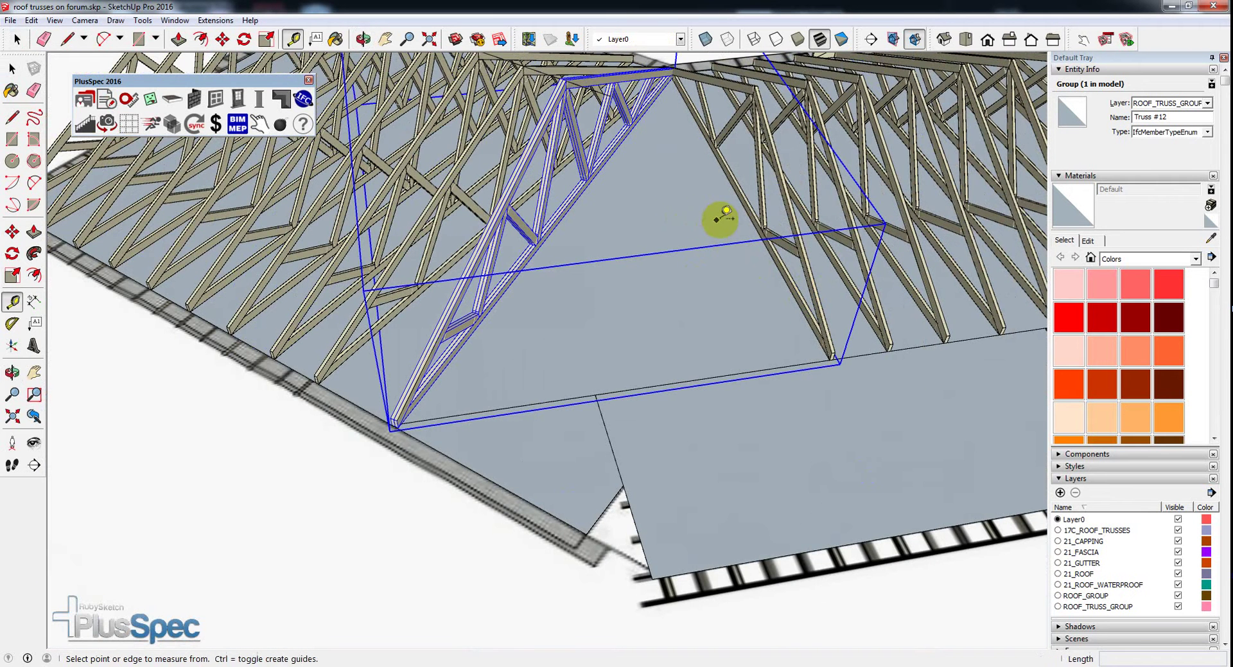
pyautogui.scroll(1, 749, 205)
pyautogui.scroll(1, 749, 204)
pyautogui.click(749, 214)
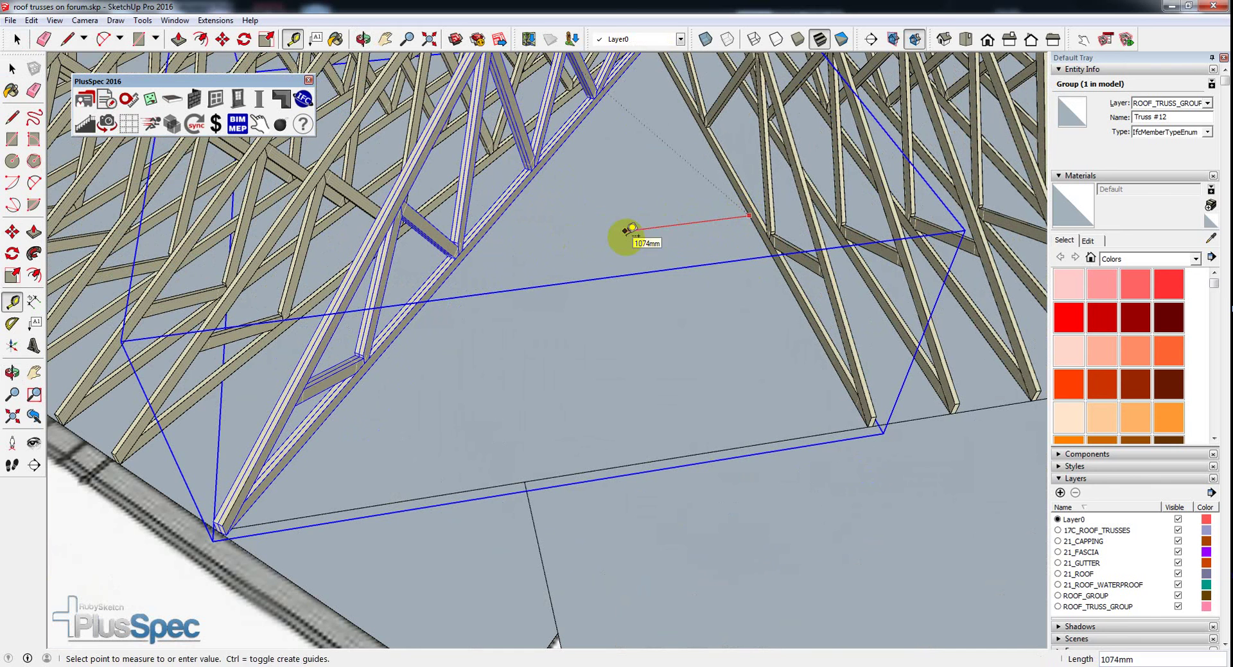
pyautogui.press('space')
pyautogui.press('l')
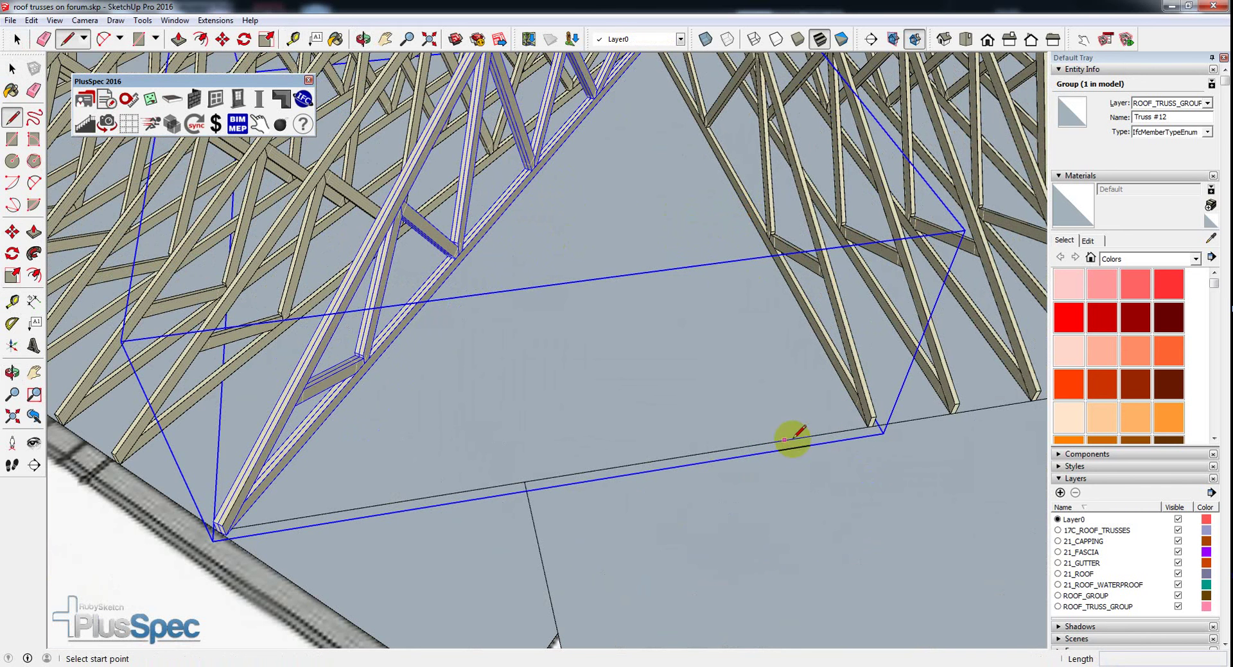
pyautogui.click(866, 426)
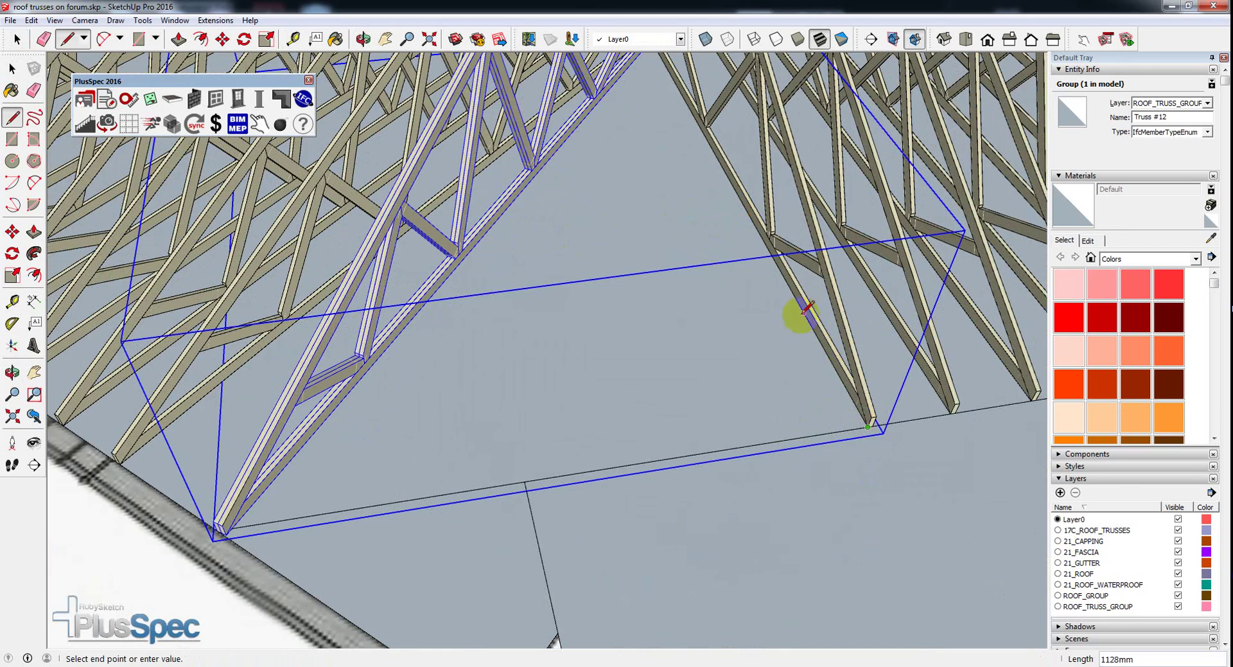
pyautogui.moveTo(783, 269); pyautogui.dragTo(724, 359, button='middle')
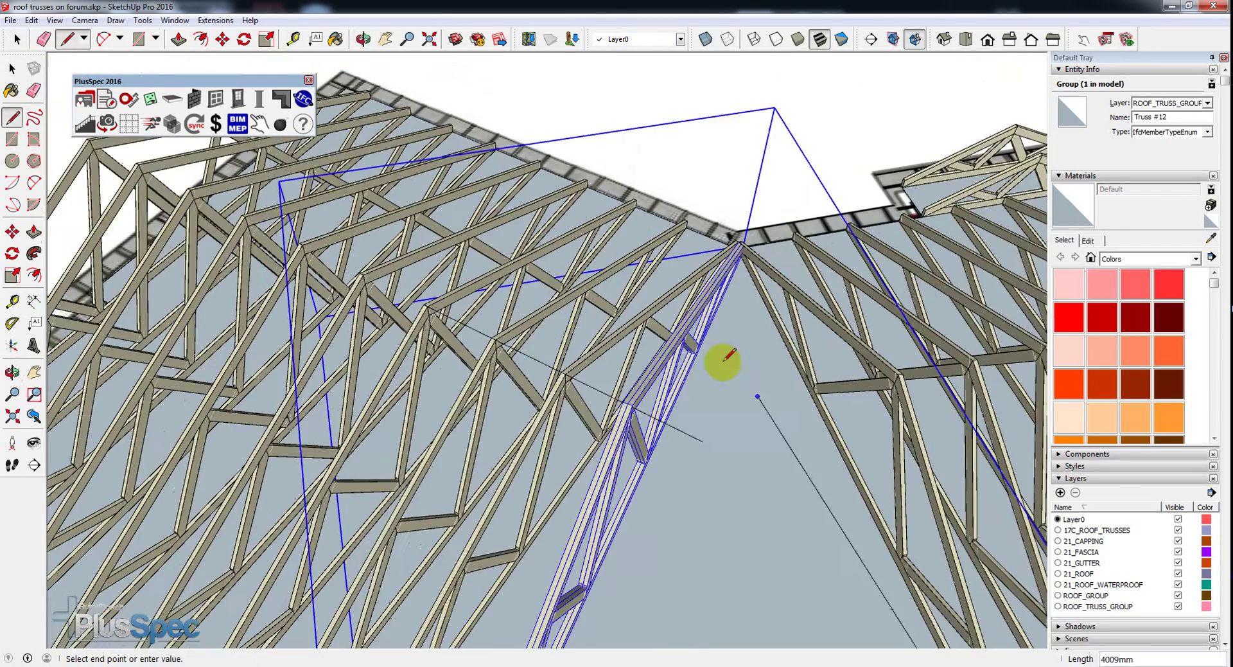
pyautogui.scroll(5, 732, 268)
pyautogui.scroll(2, 764, 254)
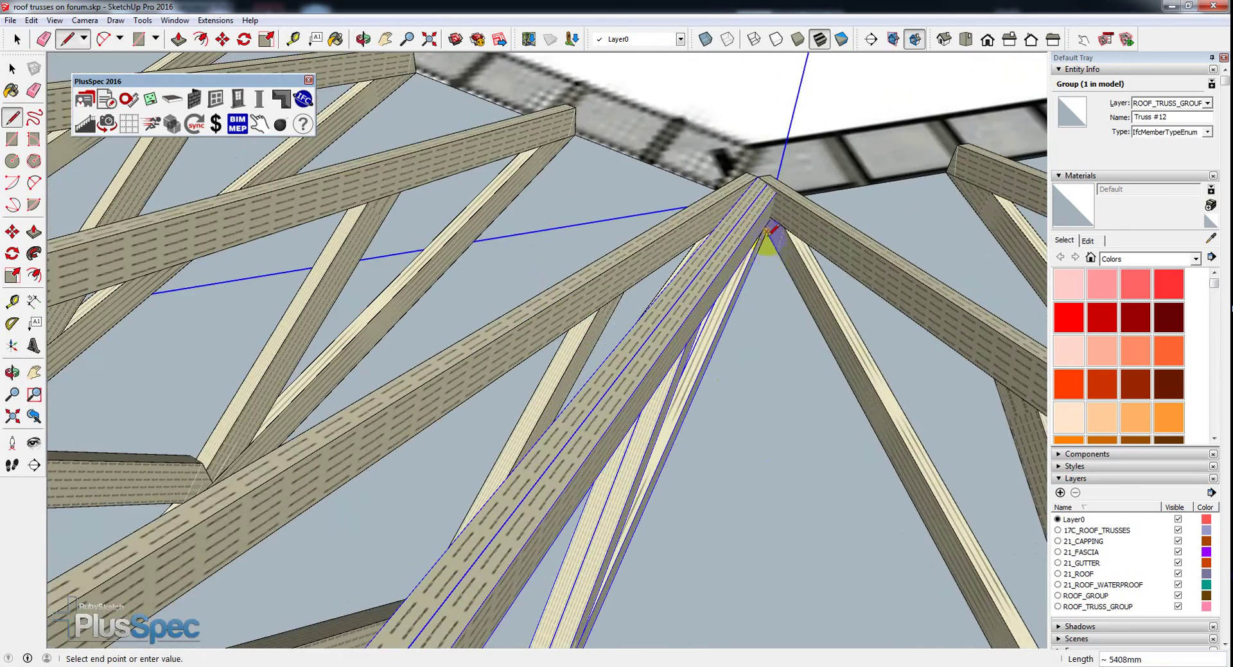
pyautogui.press('space')
# Step: Copy the new guide edge 1200 mm across with the Move tool
pyautogui.click(787, 271)
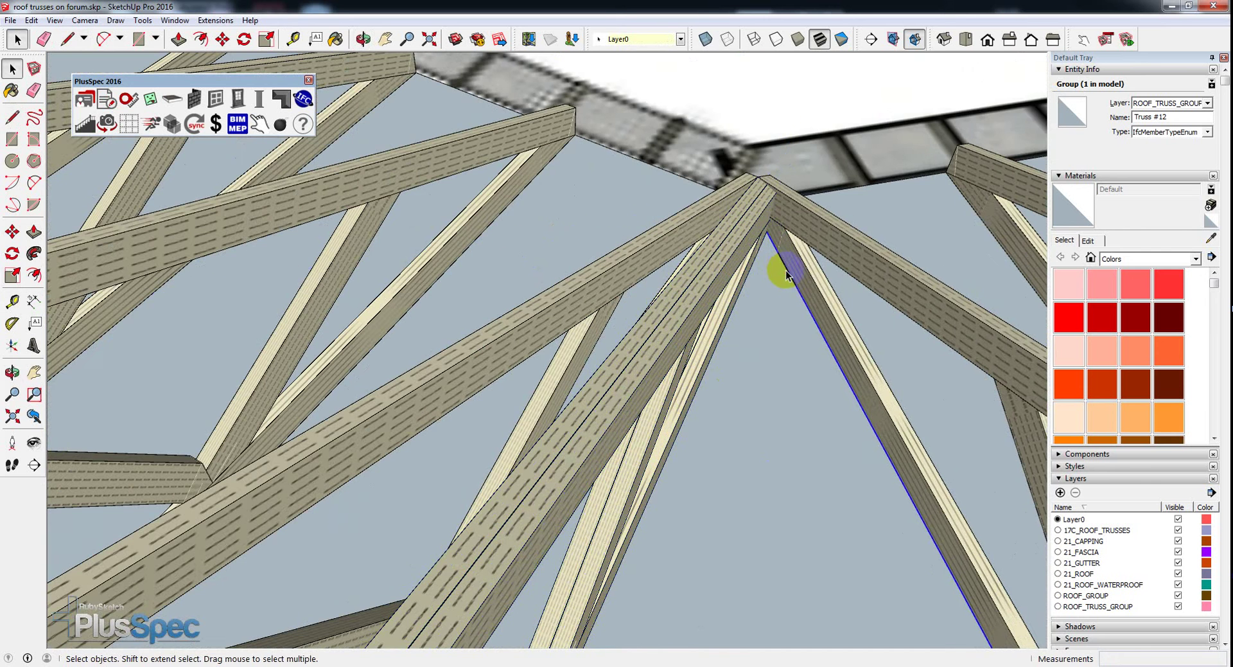
pyautogui.scroll(-3, 782, 277)
pyautogui.press('m')
pyautogui.click(822, 335)
pyautogui.press('ctrl')
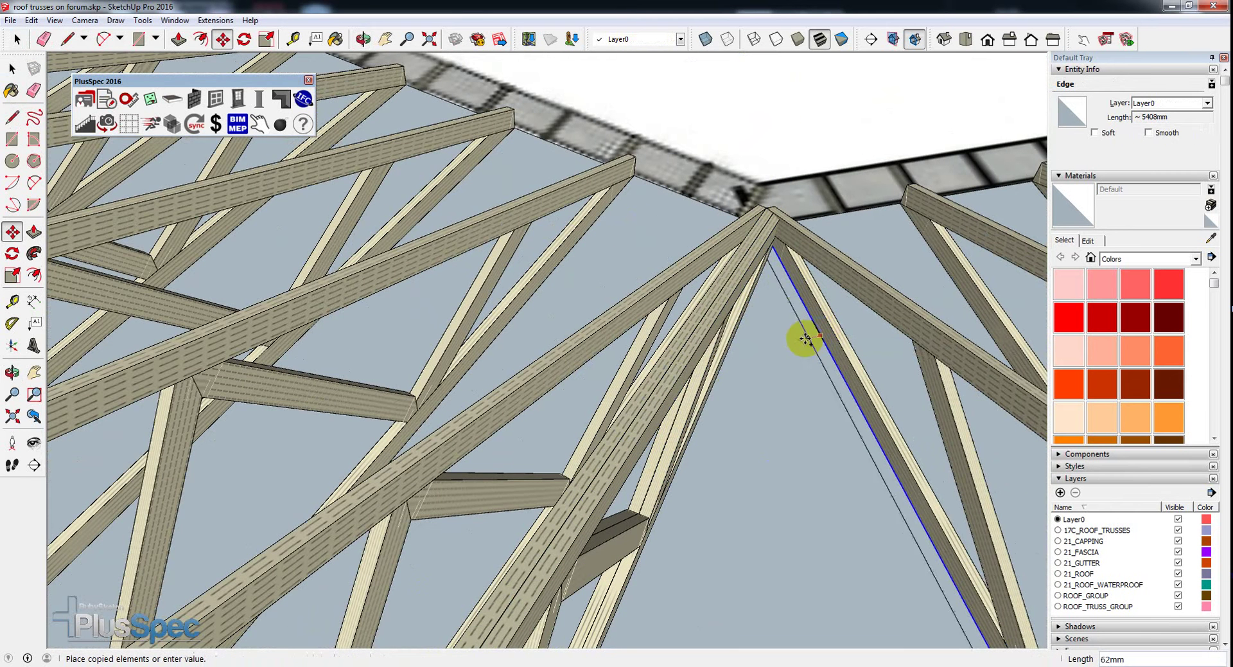
pyautogui.write('1200')
pyautogui.press('Return')
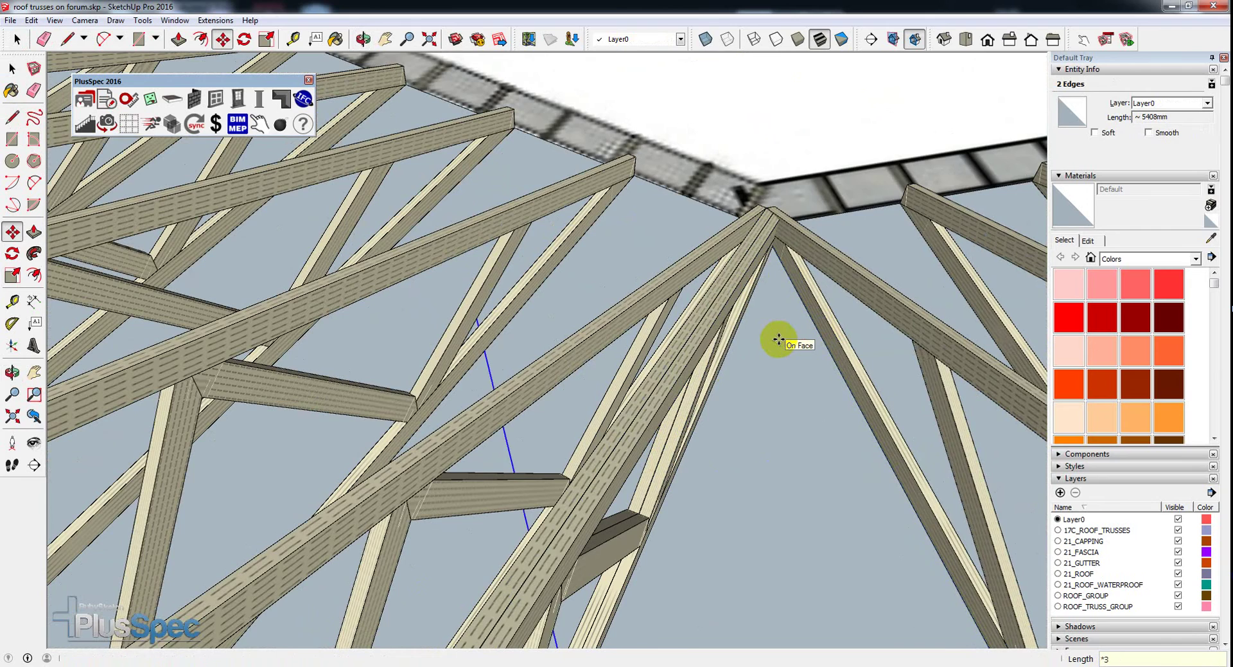
# Step: Orbit to the hip area and bring up the PlusSpec Roof Tools palette
pyautogui.scroll(-12, 779, 339)
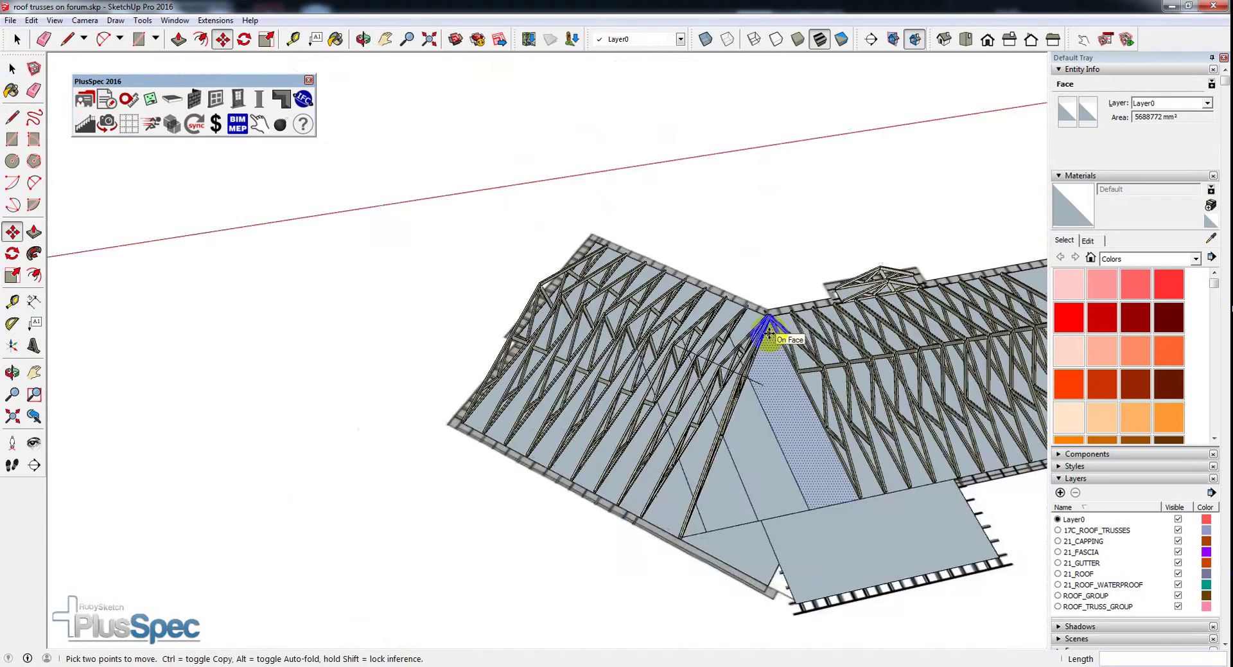
pyautogui.scroll(5, 720, 550)
pyautogui.scroll(5, 721, 551)
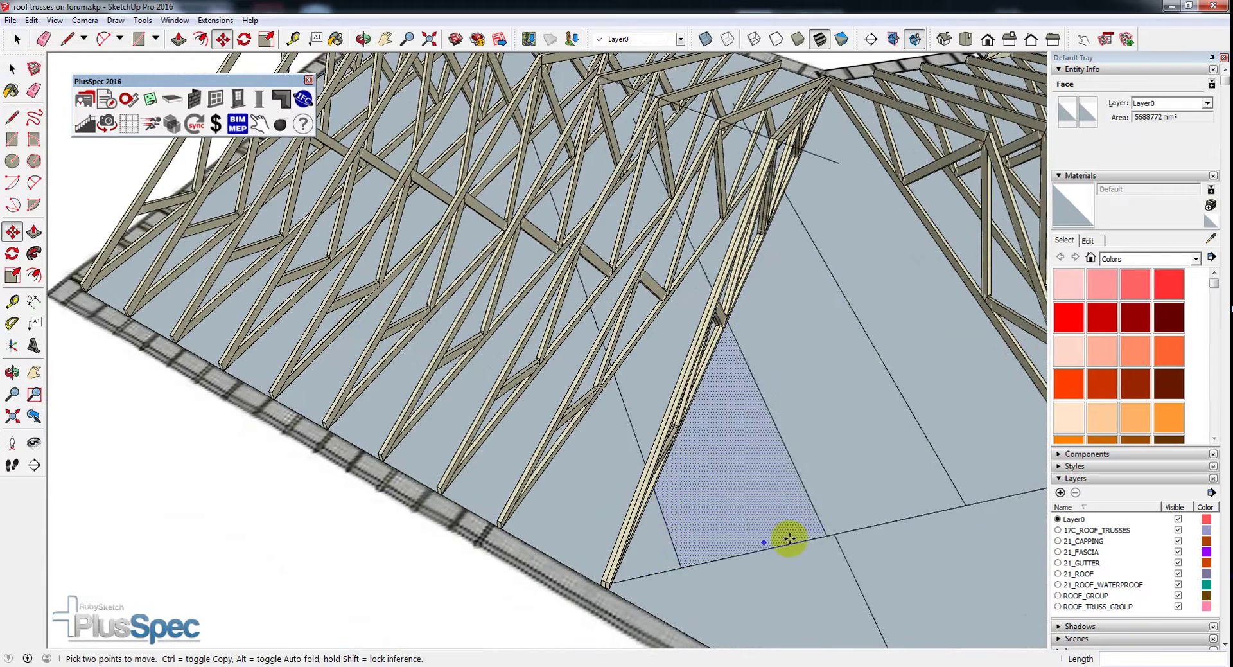
pyautogui.scroll(-3, 859, 448)
pyautogui.moveTo(859, 449)
pyautogui.mouseDown(button='middle')
pyautogui.moveTo(854, 399)
pyautogui.moveTo(669, 413)
pyautogui.moveTo(768, 468)
pyautogui.moveTo(861, 462)
pyautogui.mouseUp(button='middle')
pyautogui.moveTo(521, 228); pyautogui.dragTo(564, 214, button='middle')
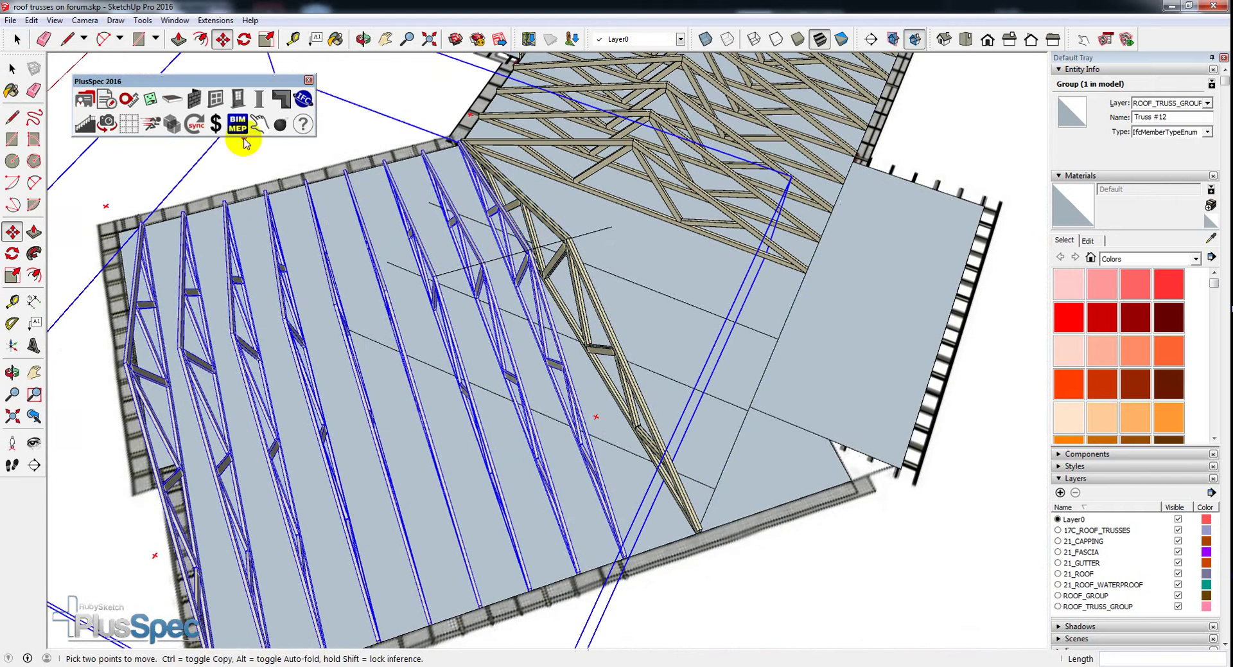
pyautogui.click(288, 94)
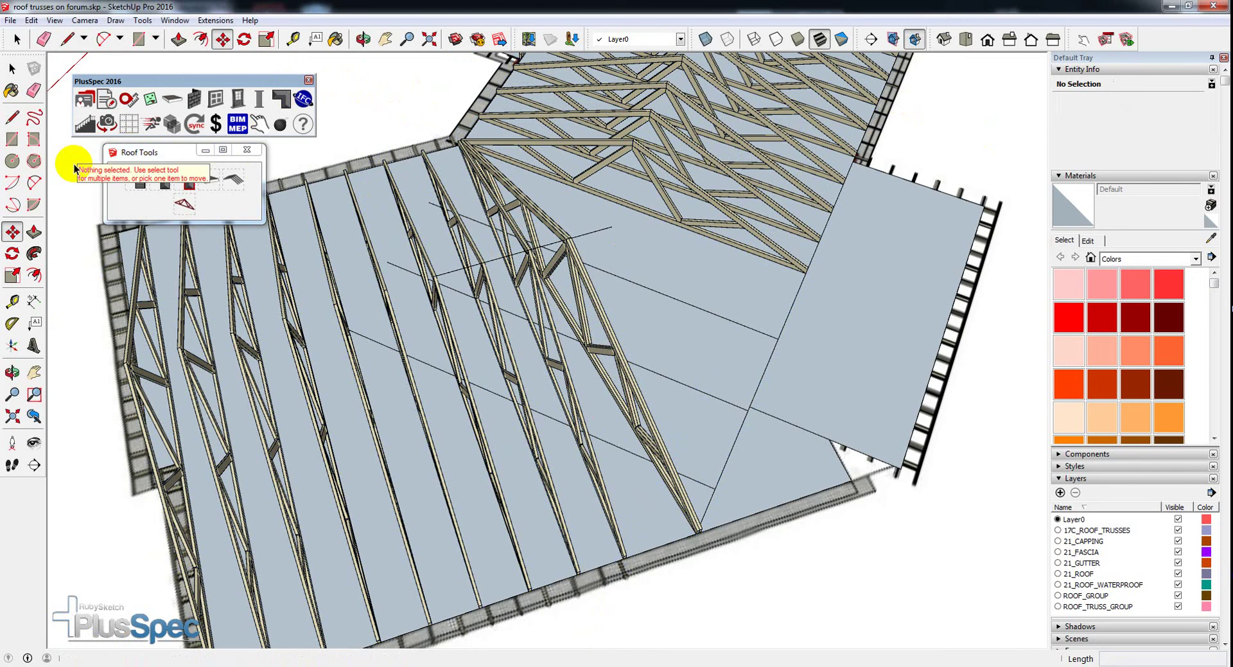
# Step: Start the PlusSpec truss tool, change its pitch from 24.9 to 25 degrees, and submit
pyautogui.press('space')
pyautogui.click(186, 204)
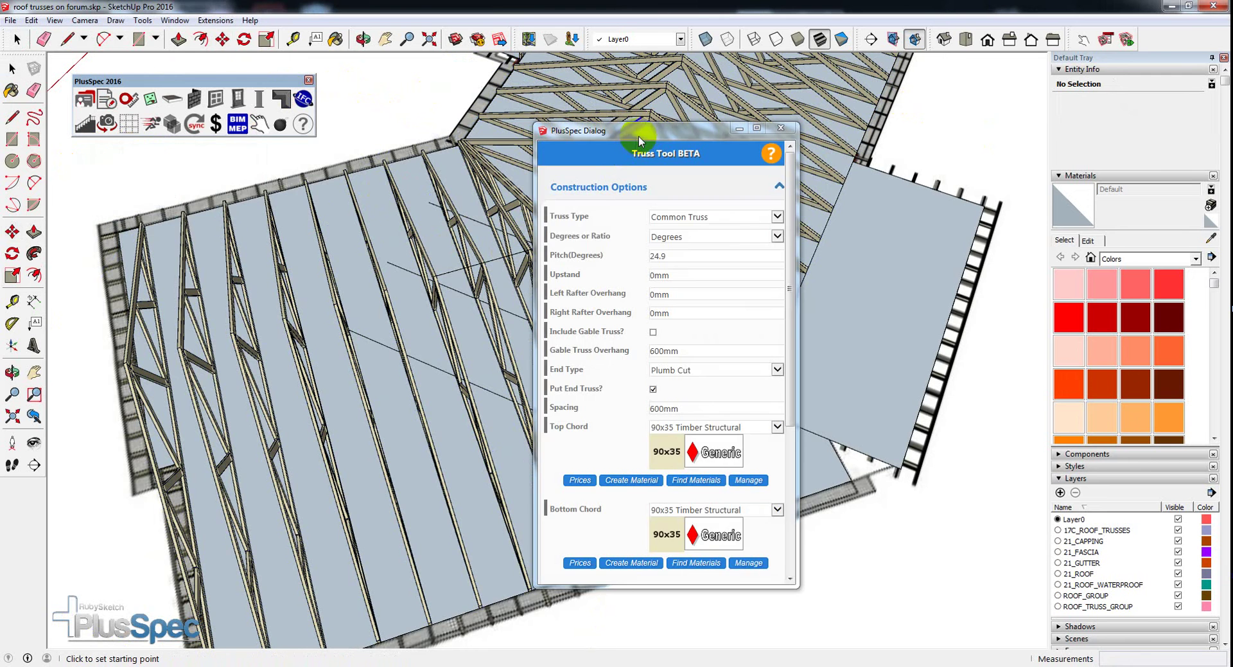
pyautogui.moveTo(646, 135); pyautogui.dragTo(255, 172)
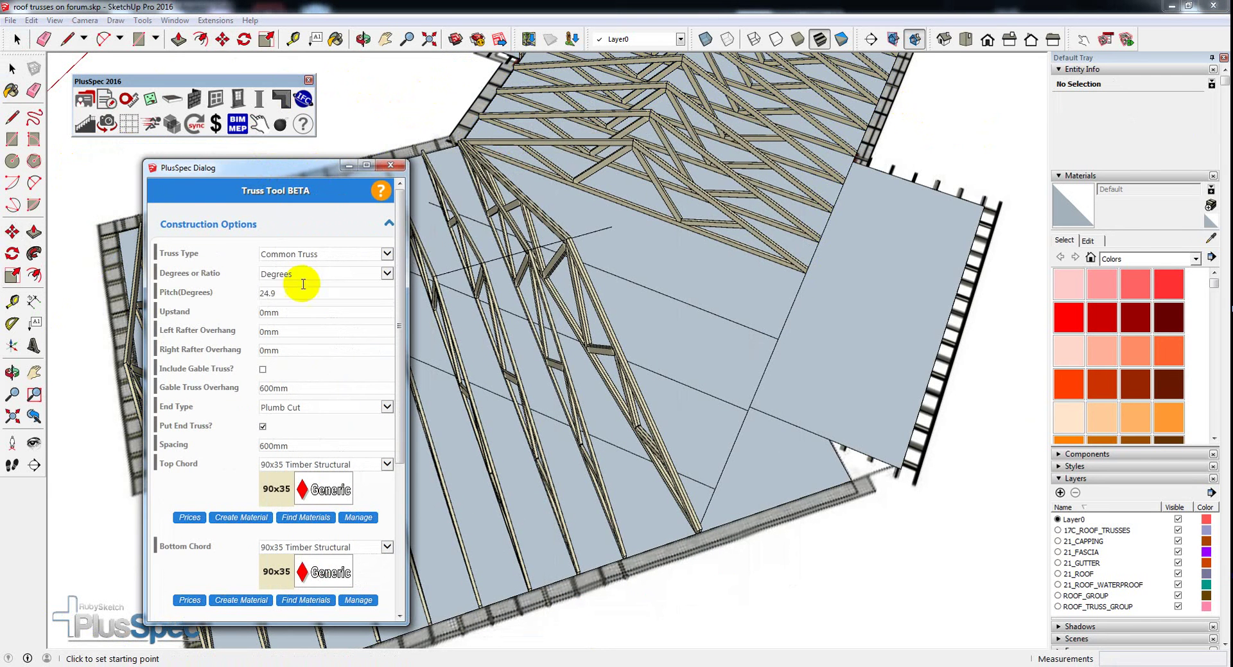
pyautogui.moveTo(276, 291); pyautogui.dragTo(251, 300)
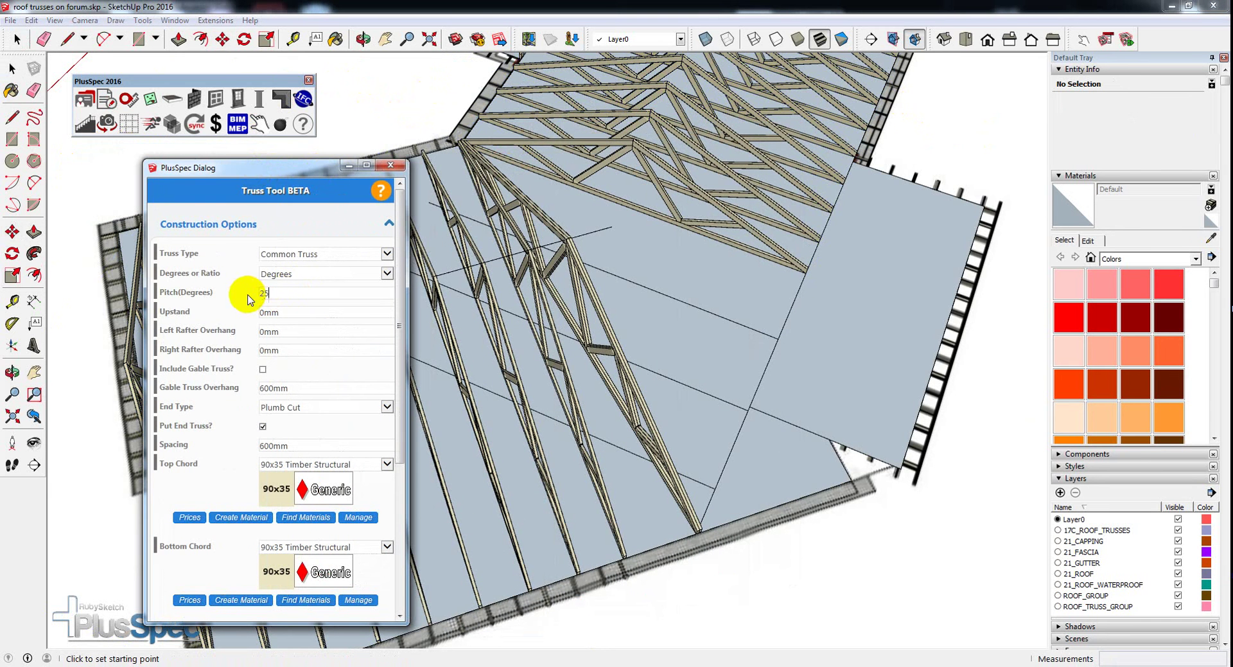
pyautogui.moveTo(395, 360); pyautogui.dragTo(404, 530)
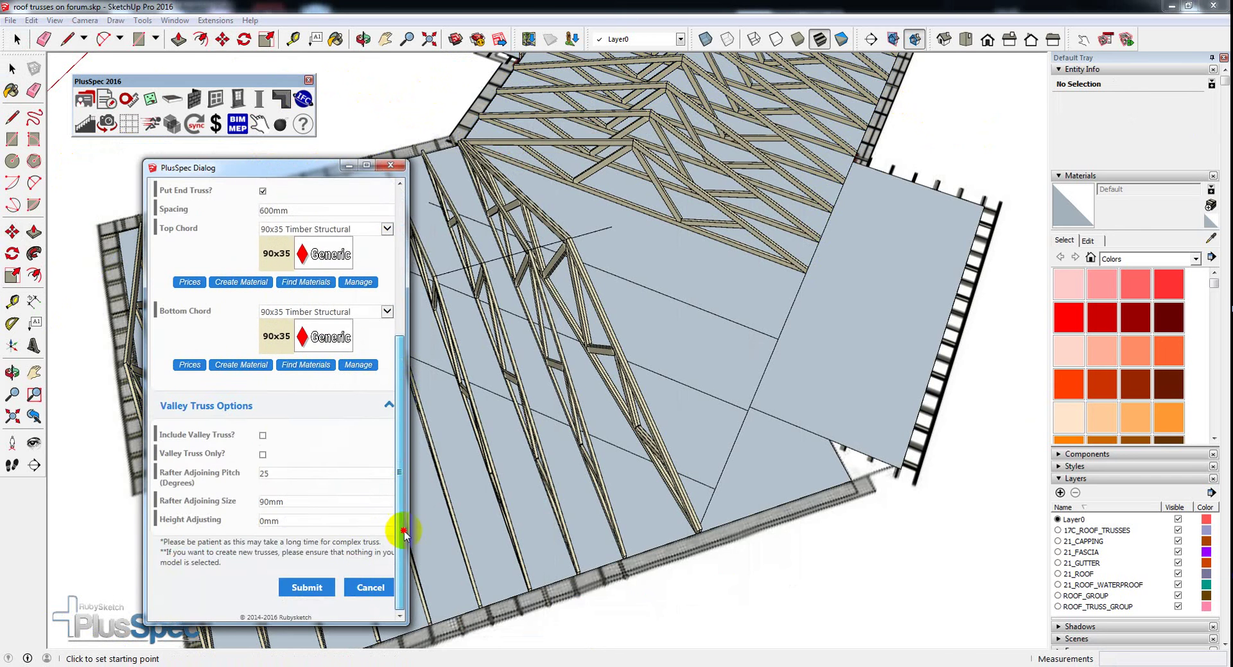
pyautogui.click(324, 586)
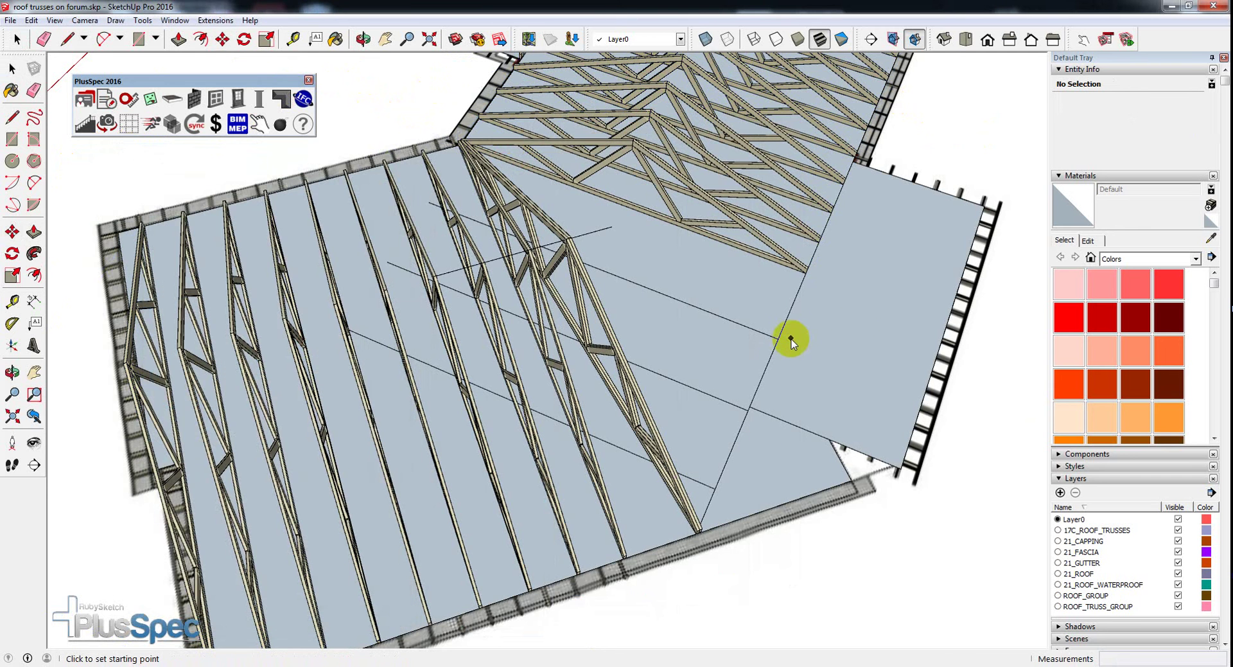
# Step: Pick truss run points along the guide lines with a value of 35, cancelling one unfinished segment
pyautogui.click(778, 339)
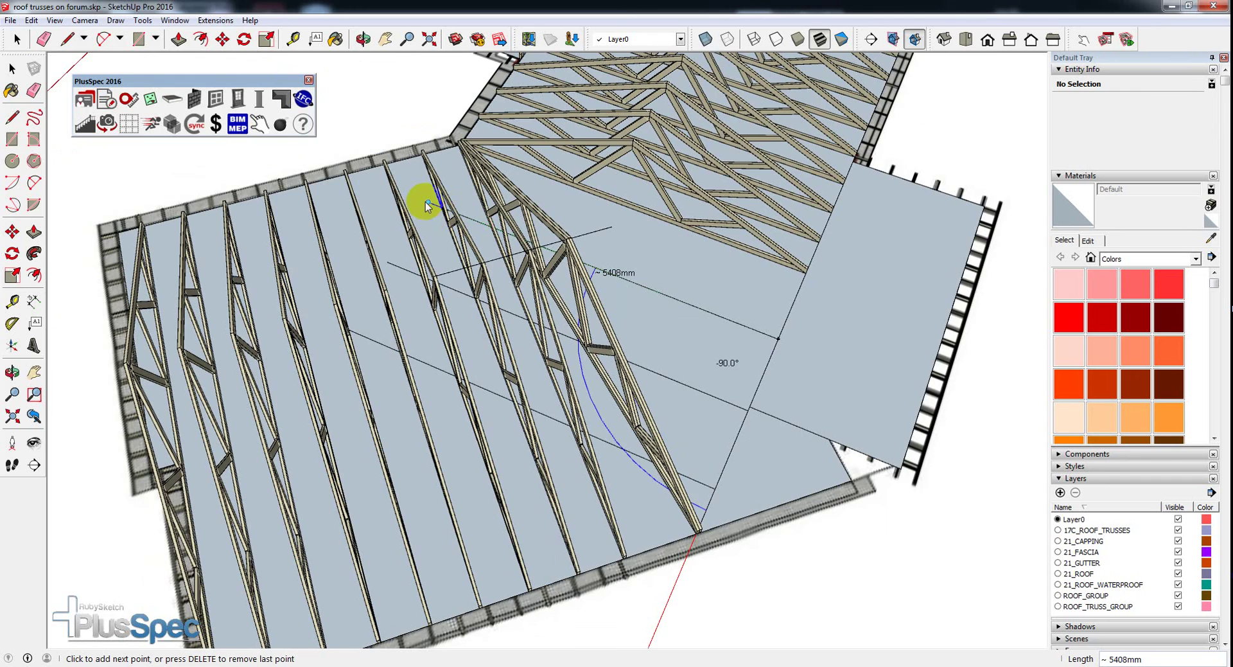
pyautogui.scroll(5, 425, 206)
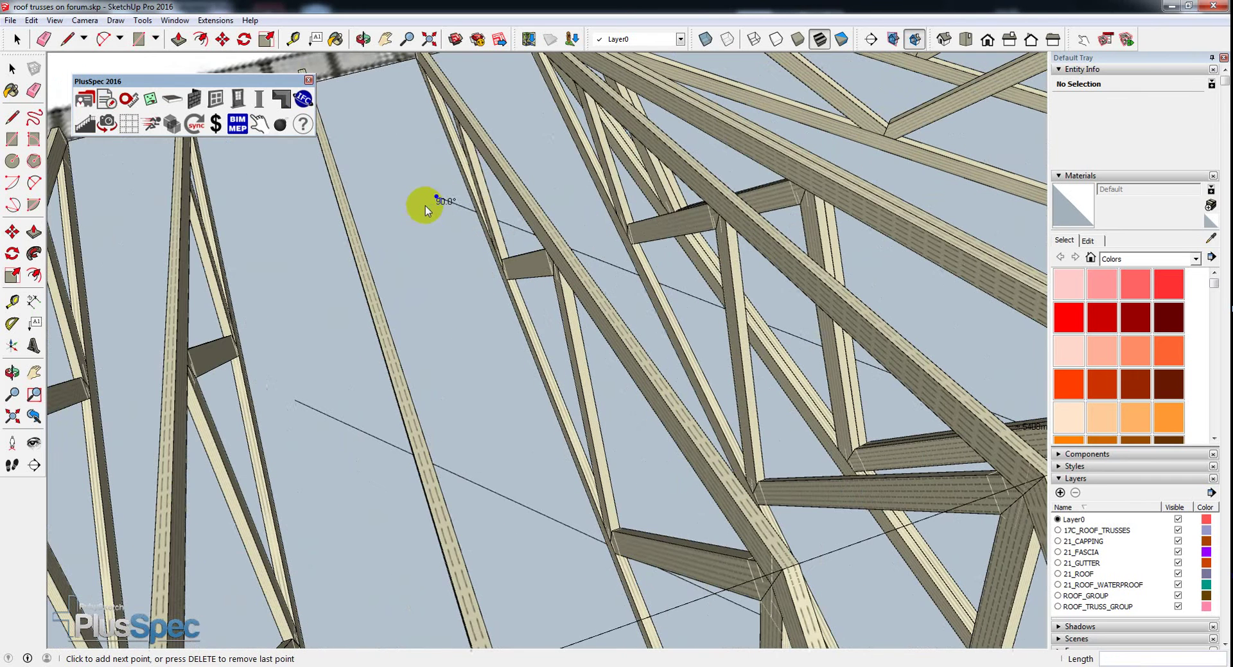
pyautogui.write('35')
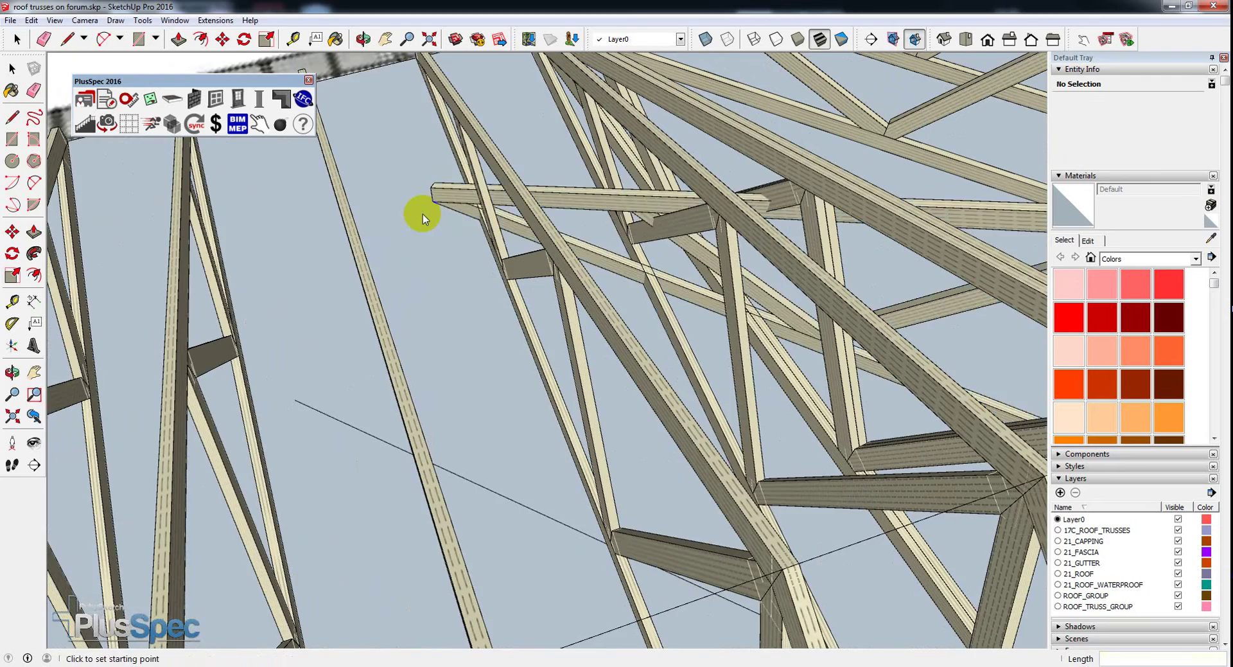
pyautogui.scroll(-5, 423, 214)
pyautogui.moveTo(581, 256); pyautogui.dragTo(229, 200, button='middle')
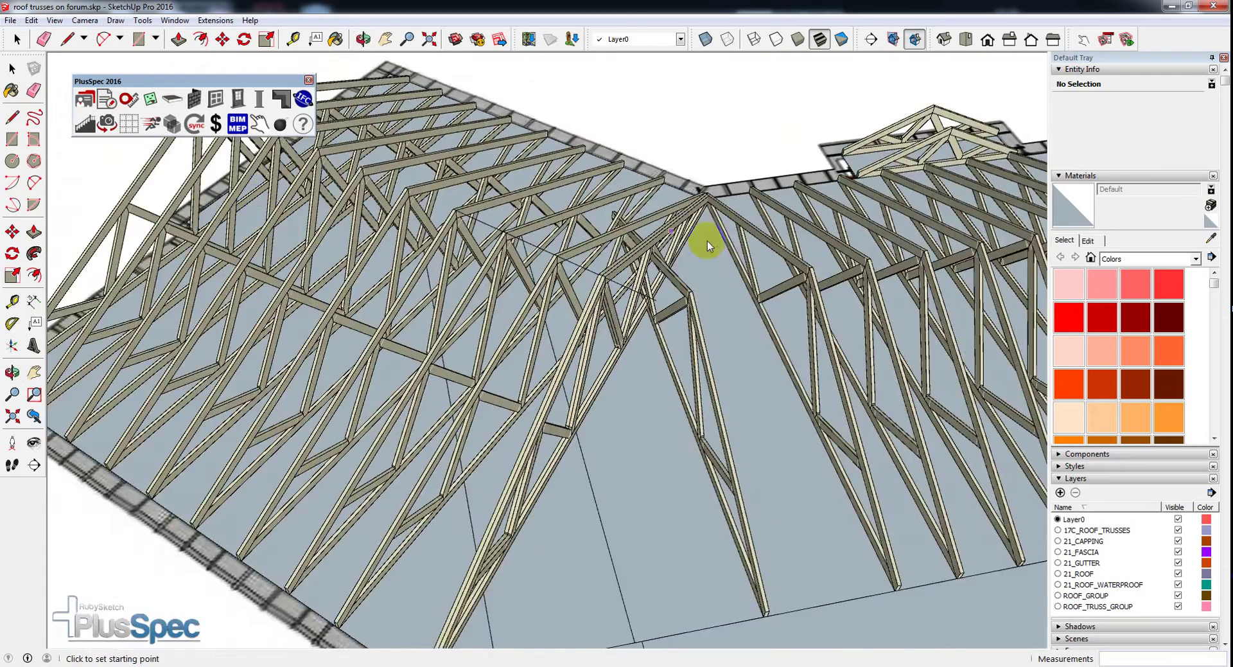
pyautogui.scroll(3, 635, 246)
pyautogui.scroll(-5, 636, 257)
pyautogui.moveTo(655, 360)
pyautogui.mouseDown(button='middle')
pyautogui.moveTo(672, 386)
pyautogui.moveTo(665, 432)
pyautogui.mouseUp(button='middle')
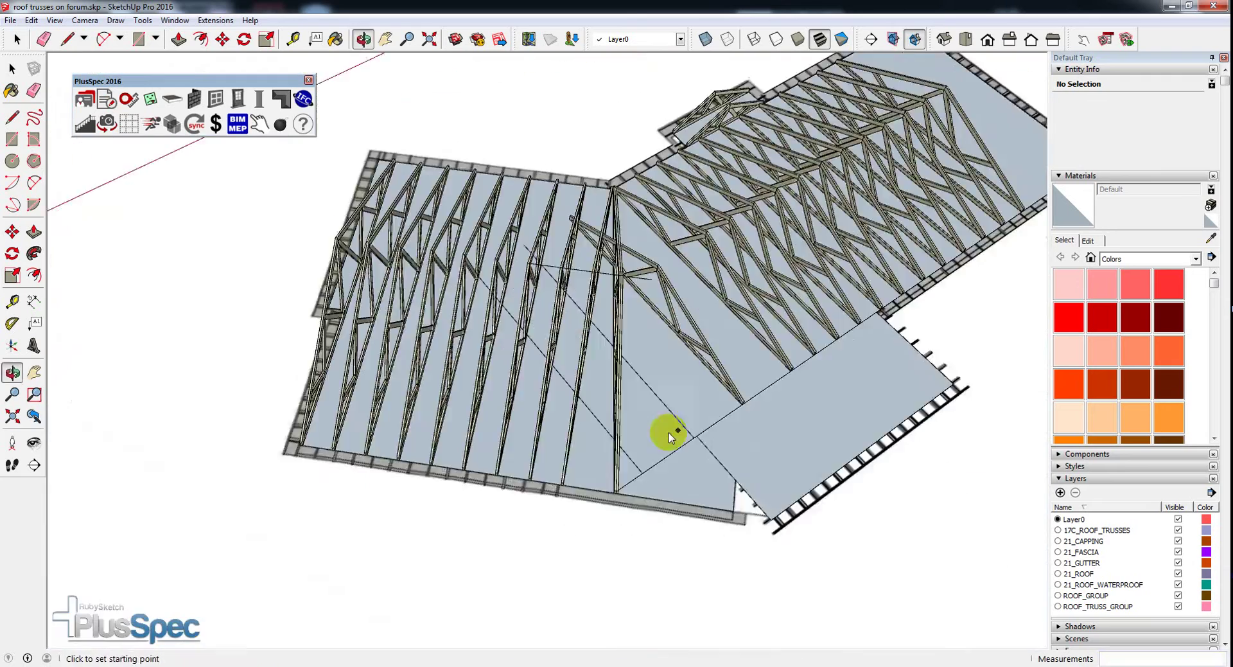
pyautogui.scroll(3, 681, 435)
pyautogui.click(698, 439)
pyautogui.moveTo(609, 368)
pyautogui.mouseDown(button='middle')
pyautogui.moveTo(553, 278)
pyautogui.moveTo(349, 268)
pyautogui.mouseUp(button='middle')
pyautogui.scroll(5, 393, 256)
pyautogui.scroll(1, 385, 252)
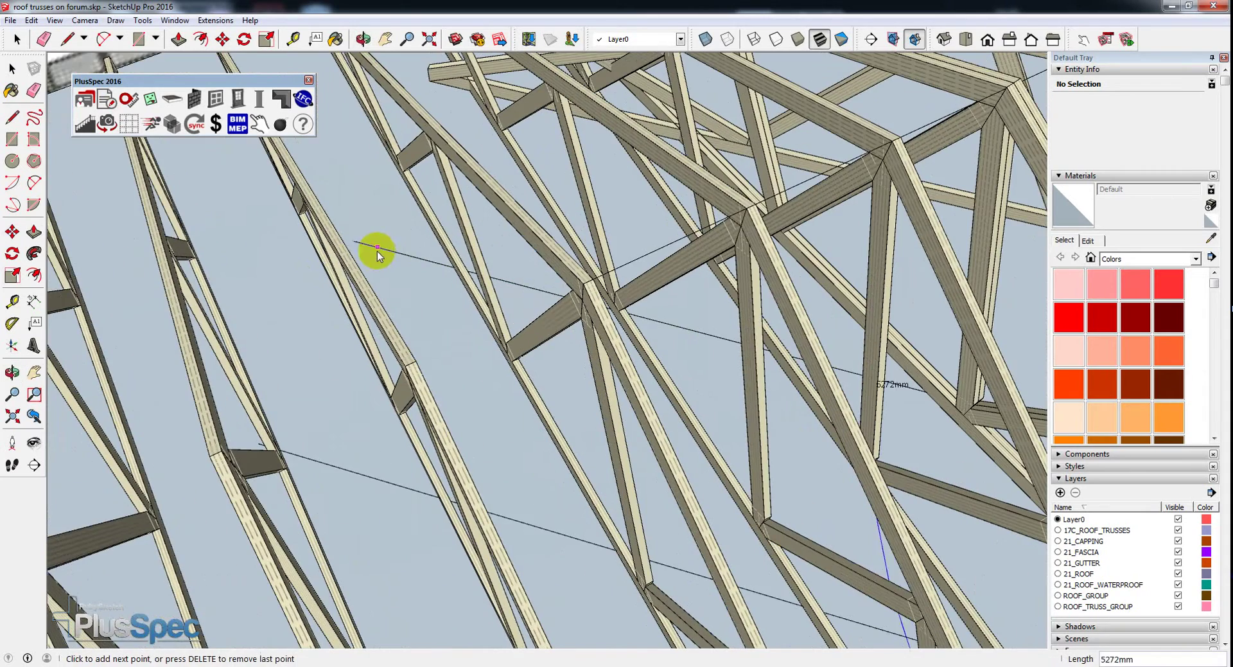
pyautogui.click(344, 263)
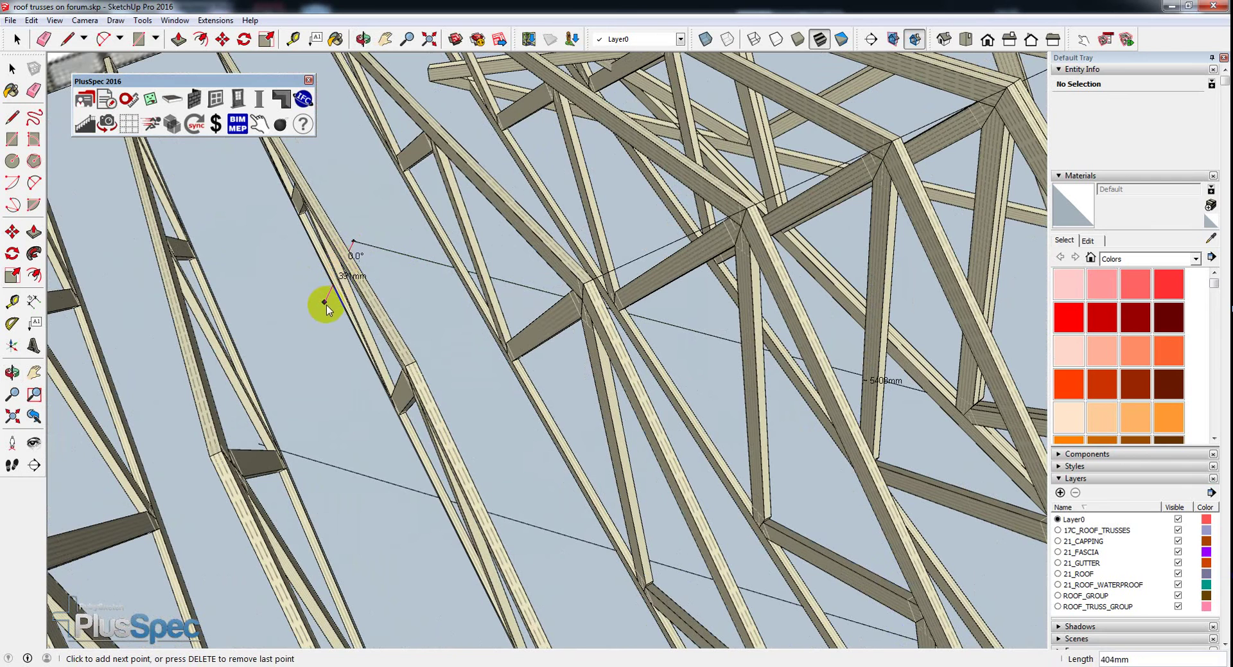
pyautogui.press('Escape')
# Step: Restart the truss run at the guide-line intersection and commit the new junction trusses
pyautogui.scroll(-6, 325, 303)
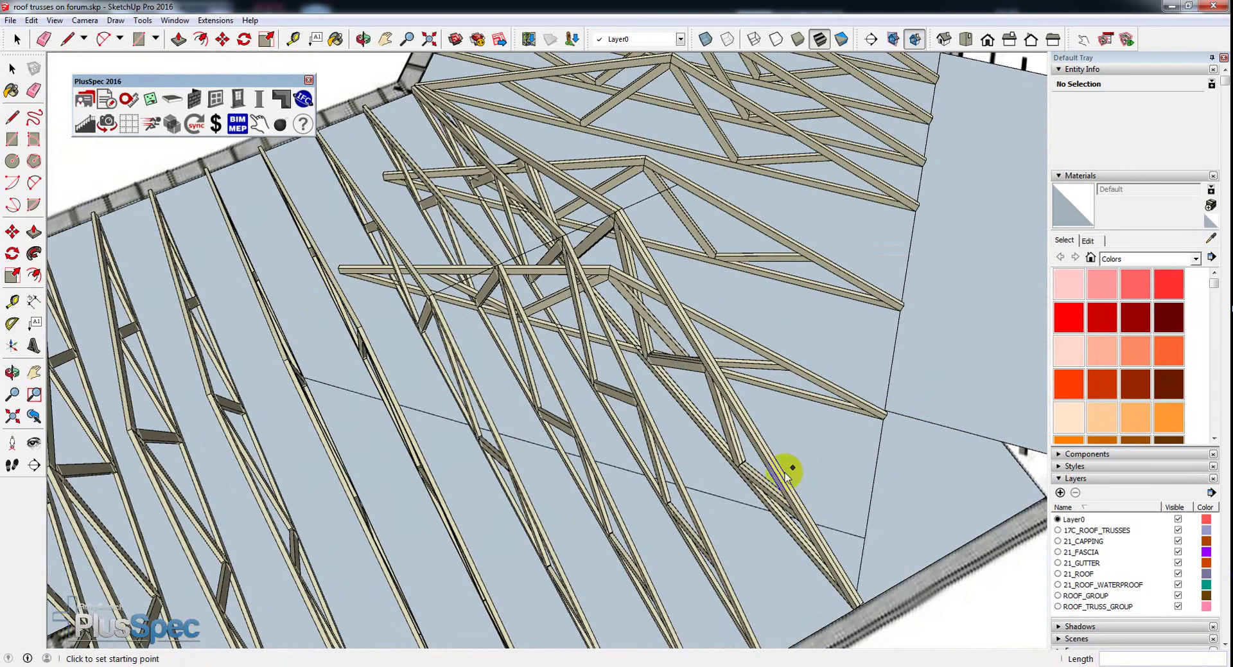
pyautogui.click(865, 538)
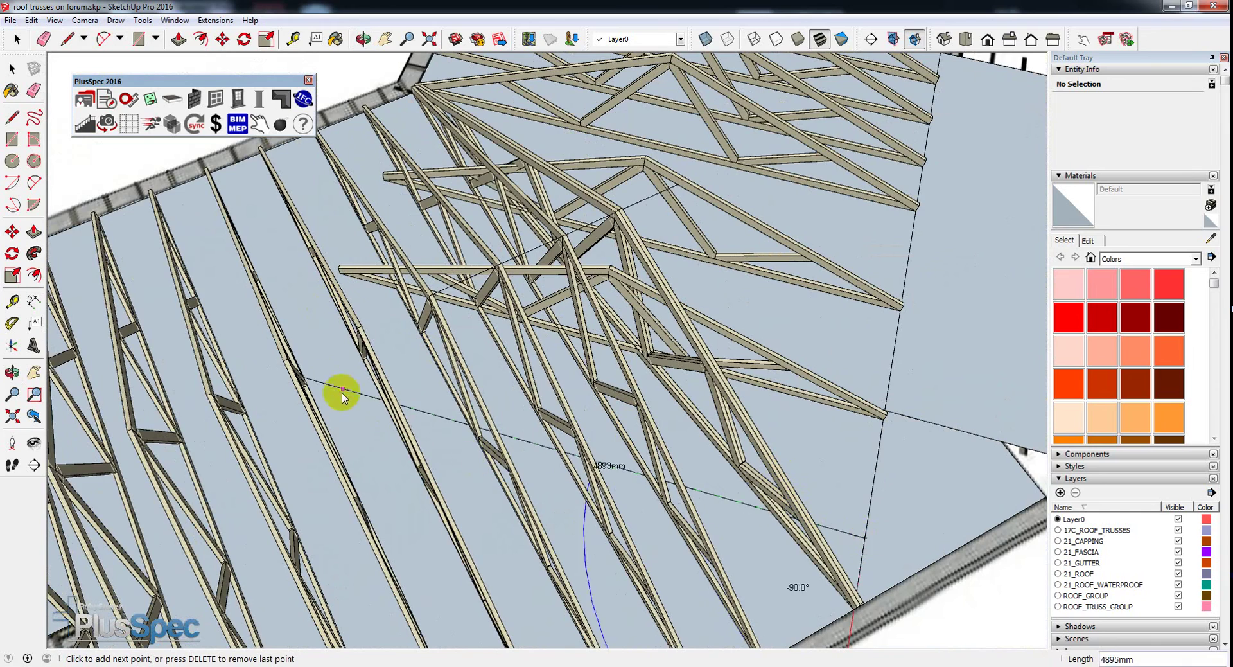
pyautogui.moveTo(283, 413); pyautogui.dragTo(317, 426, button='middle')
pyautogui.scroll(3, 296, 439)
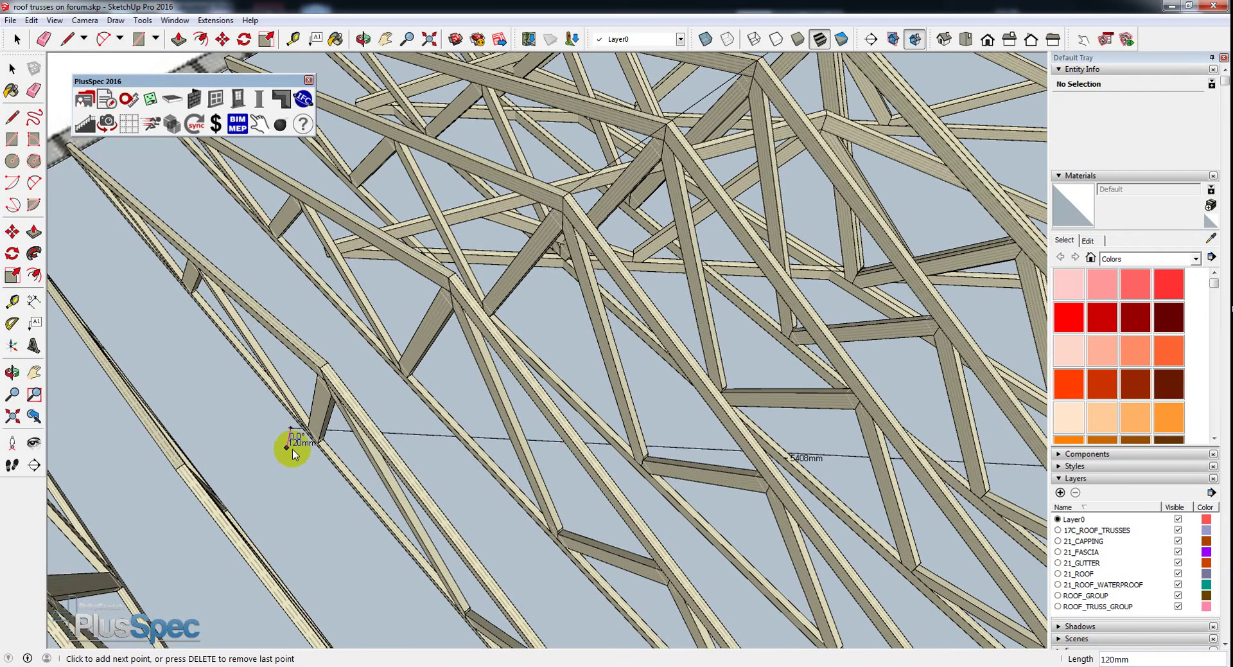
pyautogui.press('Return')
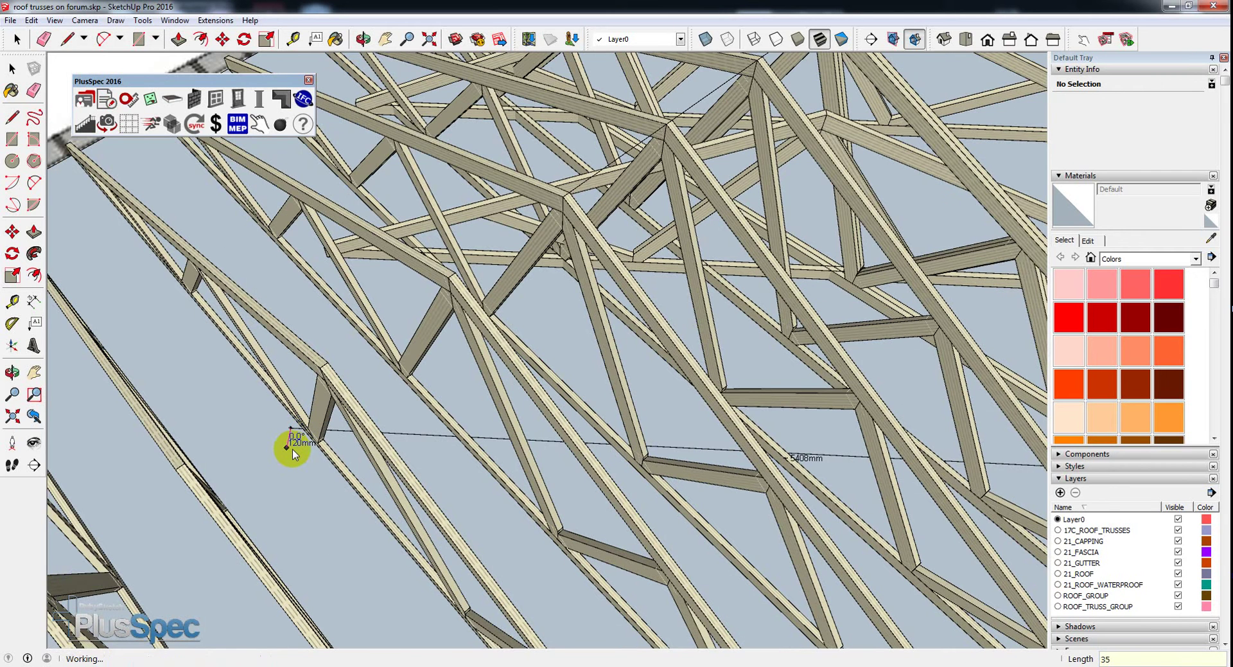
pyautogui.scroll(-5, 366, 399)
pyautogui.moveTo(702, 381); pyautogui.dragTo(353, 275, button='middle')
pyautogui.scroll(5, 632, 312)
pyautogui.scroll(4, 609, 308)
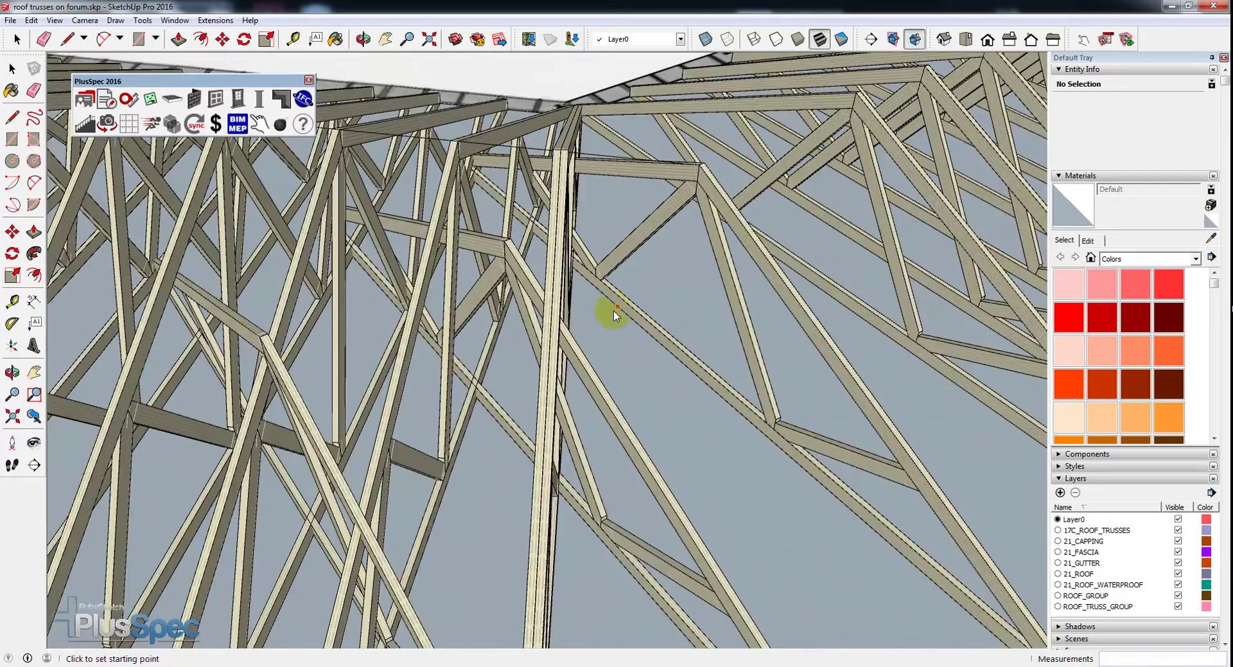
# Step: Orbit around the new junction trusses and select one of the loose truss groups
pyautogui.moveTo(581, 328); pyautogui.dragTo(541, 257, button='middle')
pyautogui.scroll(-10, 542, 257)
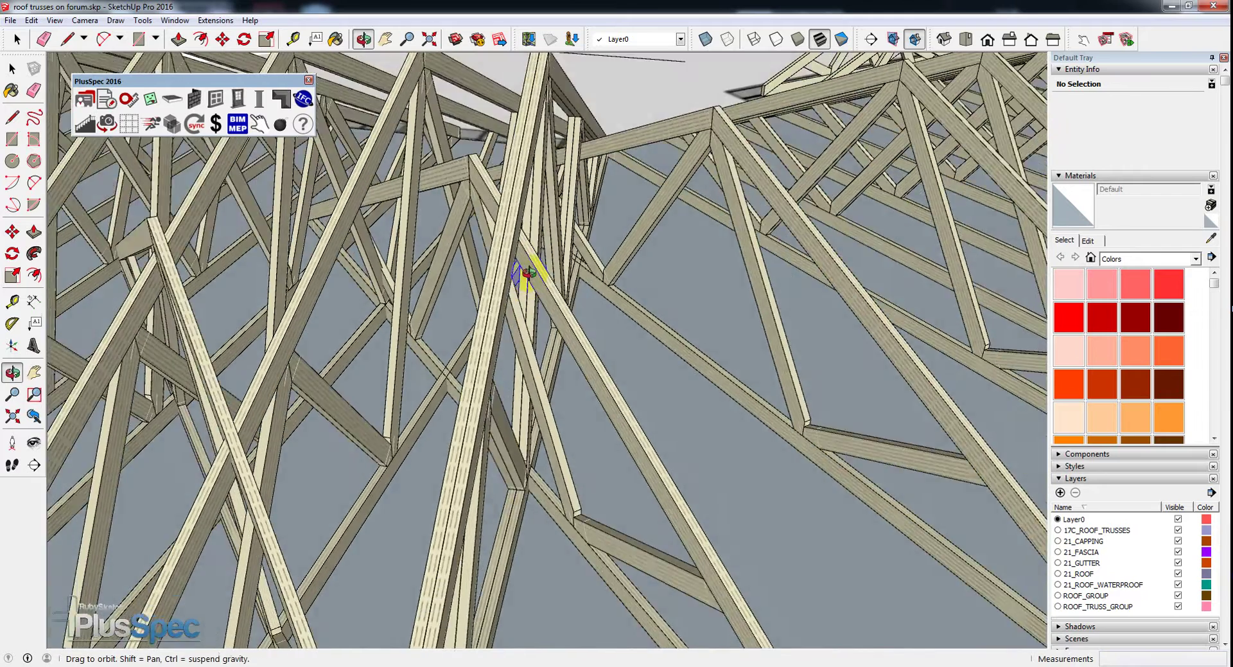
pyautogui.scroll(-5, 604, 246)
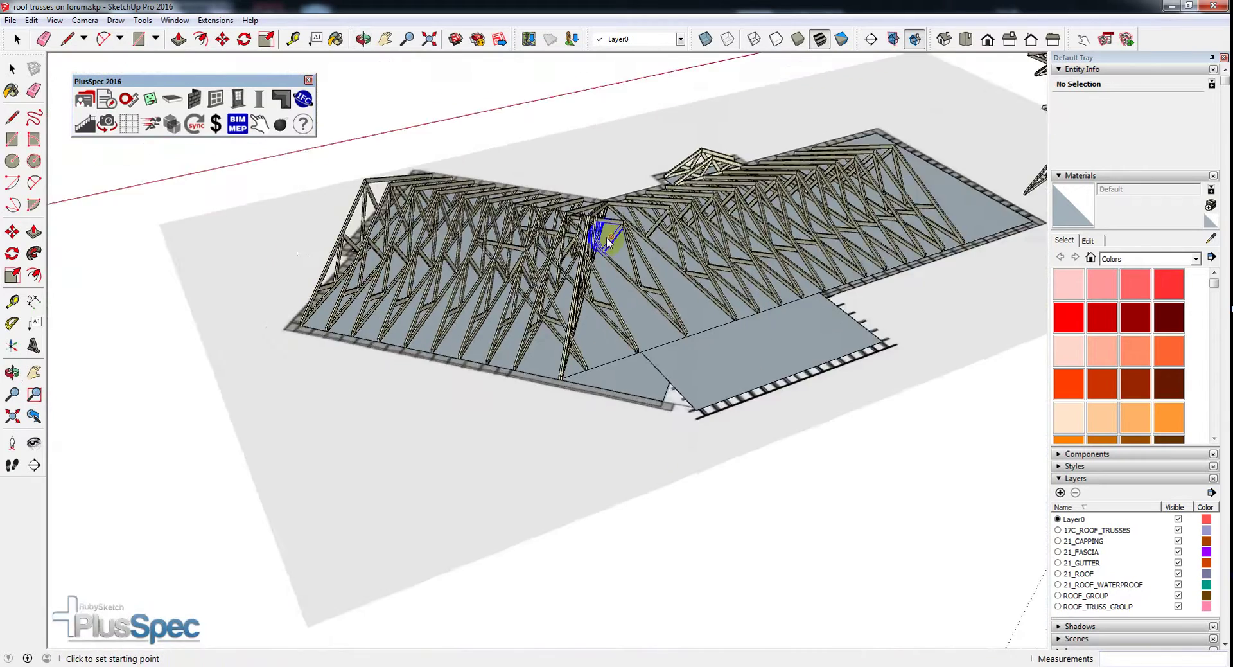
pyautogui.scroll(2, 874, 160)
pyautogui.scroll(6, 873, 161)
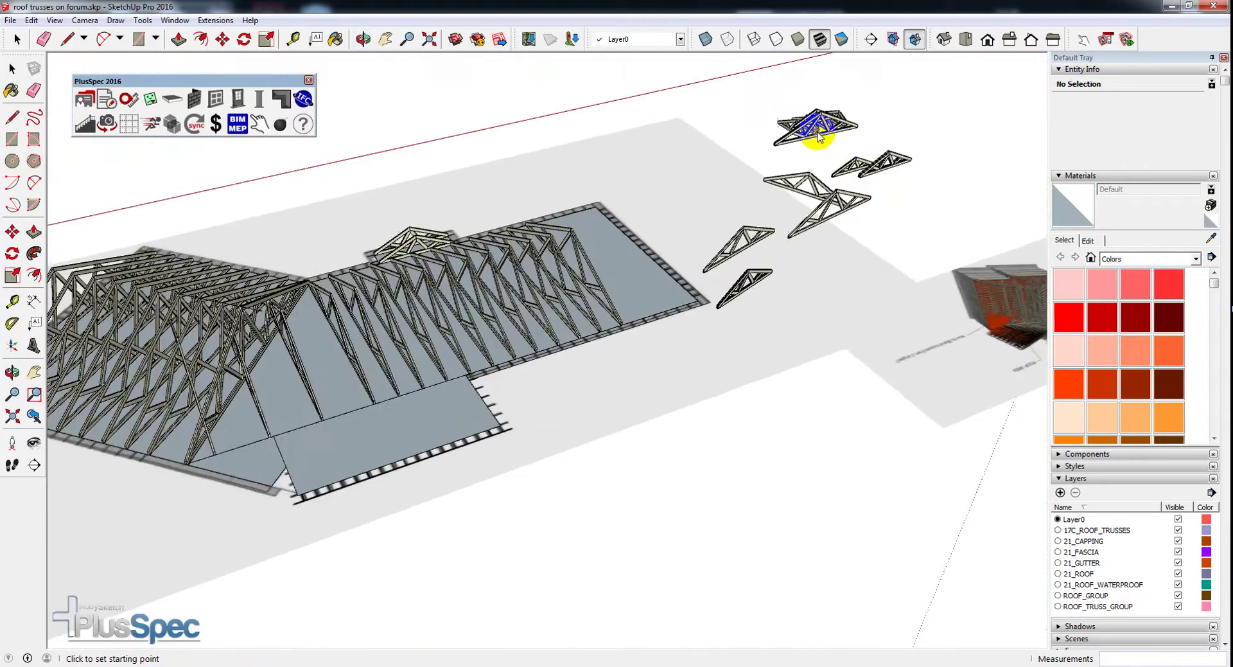
pyautogui.moveTo(826, 135); pyautogui.dragTo(622, 350, button='middle')
pyautogui.scroll(2, 642, 347)
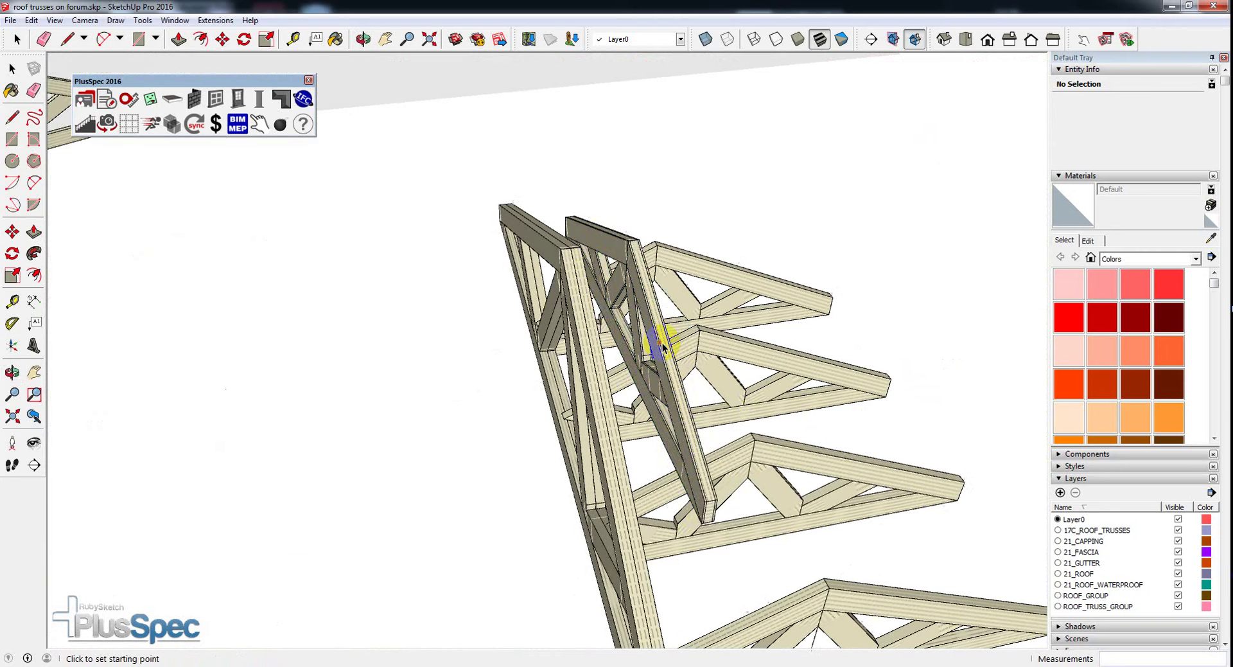
pyautogui.press('space')
pyautogui.click(663, 346)
pyautogui.scroll(-3, 663, 347)
pyautogui.moveTo(688, 407); pyautogui.dragTo(505, 371, button='middle')
pyautogui.scroll(-5, 587, 243)
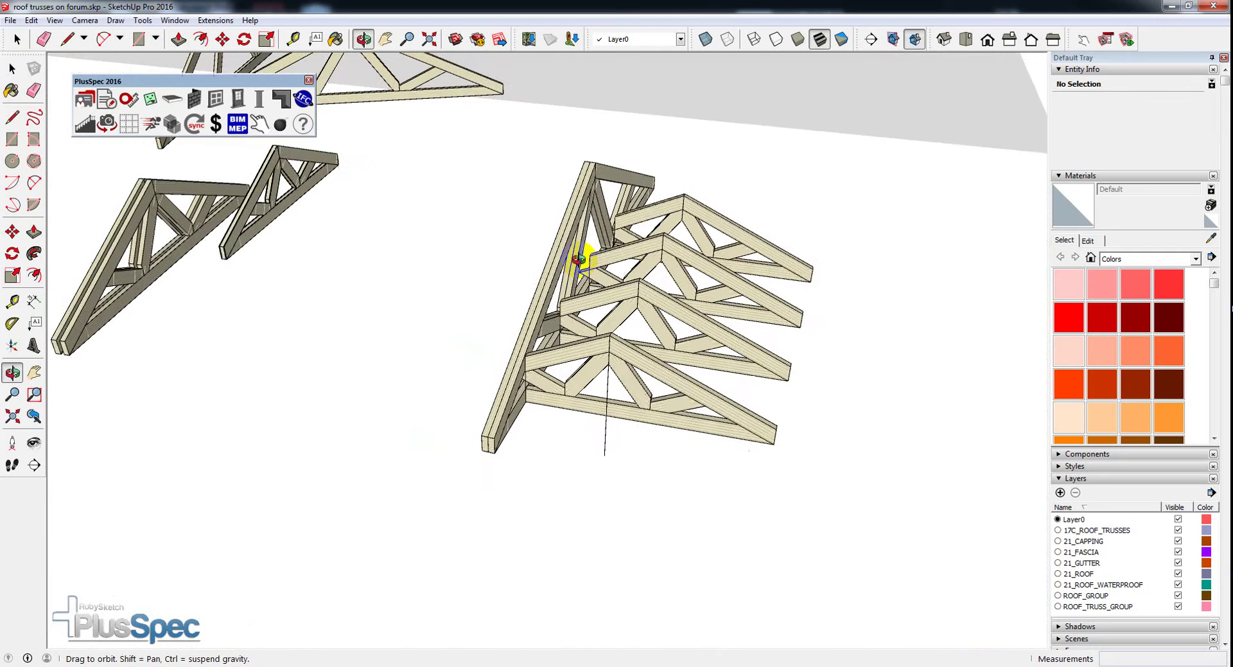
pyautogui.press('space')
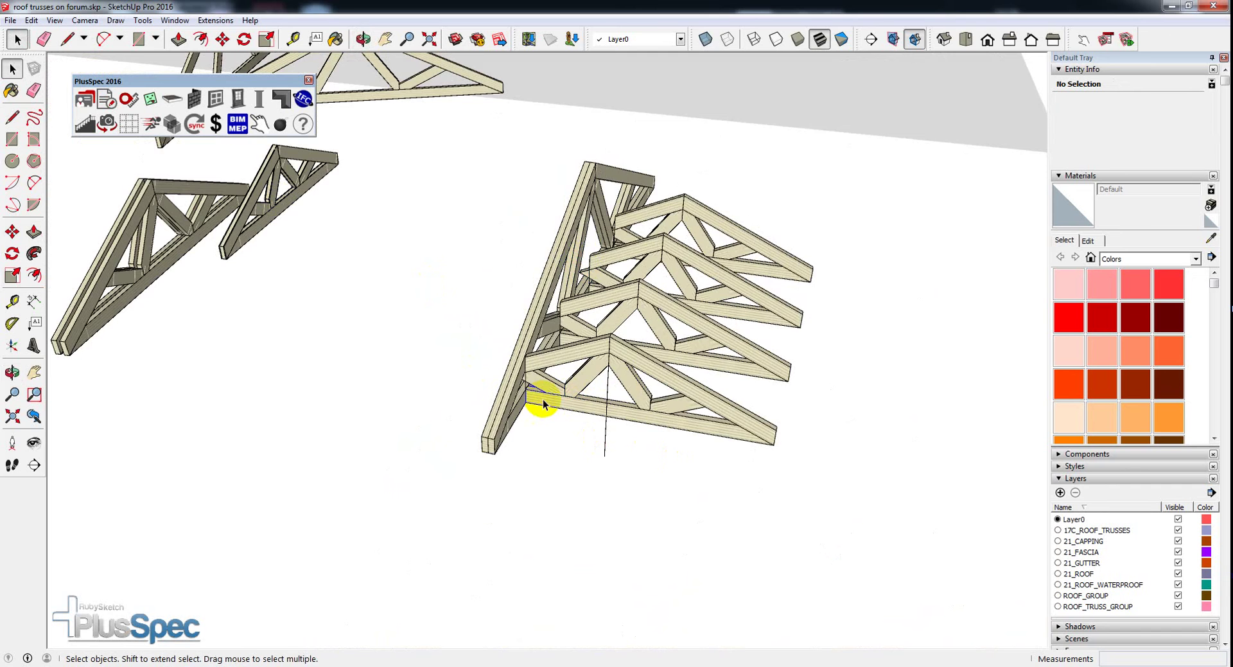
# Step: Zoom into the clashing truss web and select Truss #13
pyautogui.scroll(-8, 511, 302)
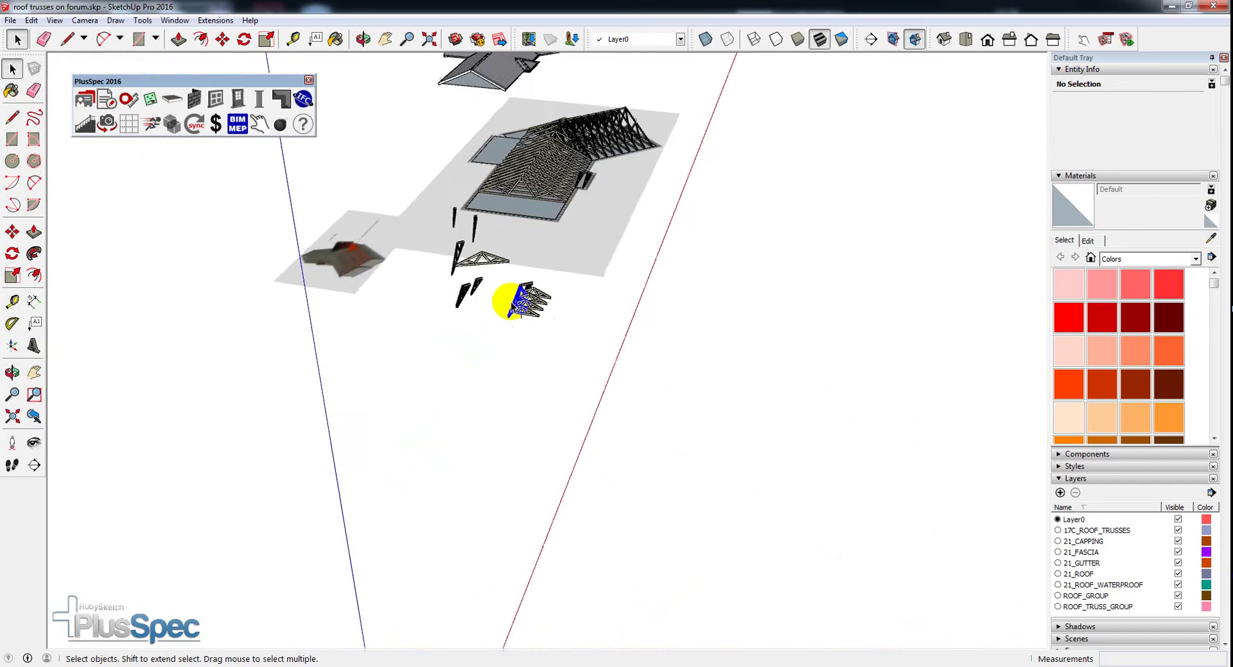
pyautogui.scroll(4, 556, 137)
pyautogui.scroll(5, 556, 136)
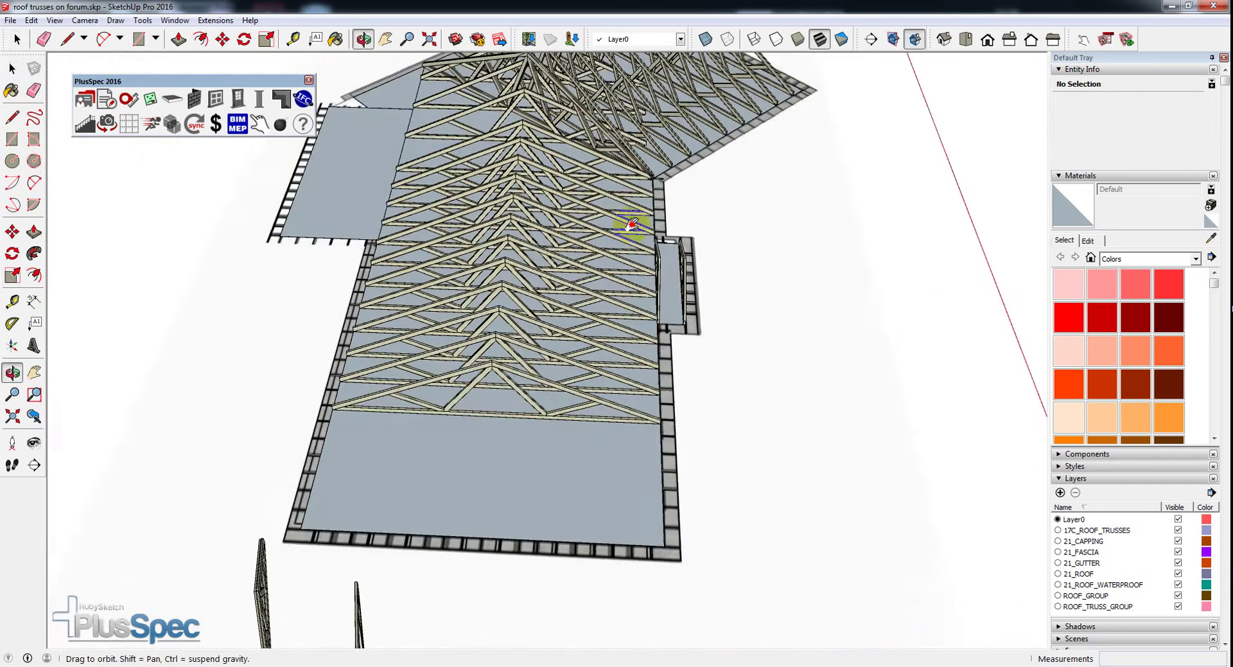
pyautogui.scroll(-1, 630, 379)
pyautogui.scroll(3, 568, 262)
pyautogui.scroll(5, 572, 270)
pyautogui.click(566, 338)
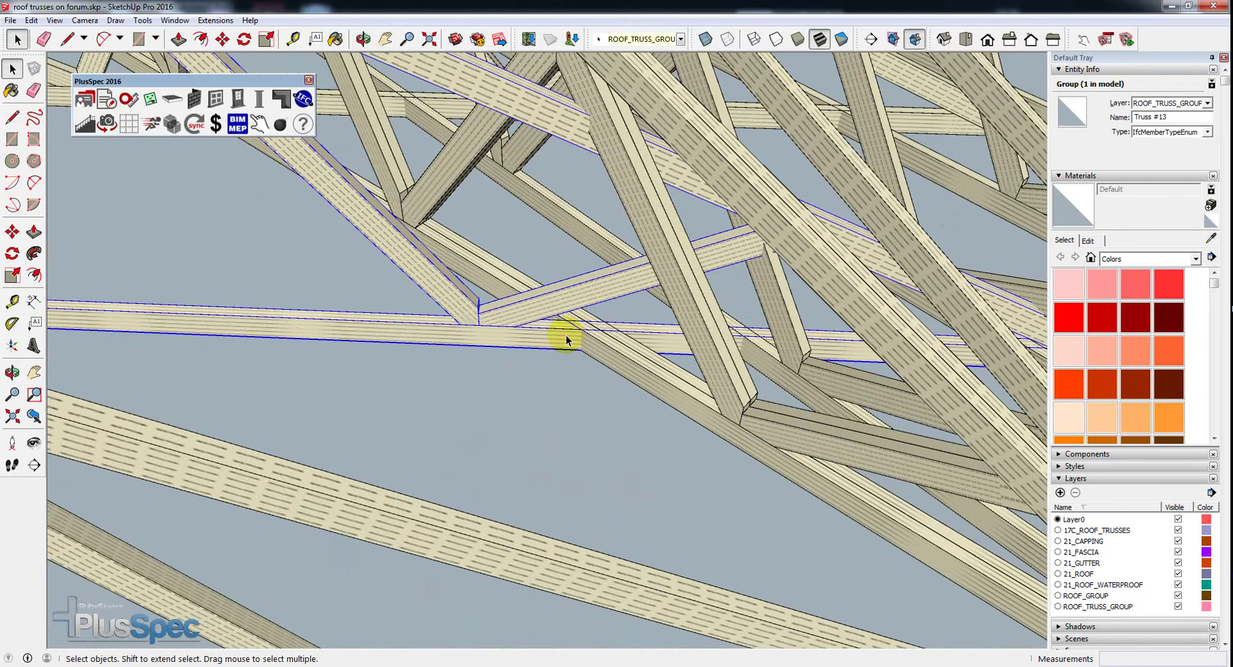
# Step: Drill into Truss #13 and select its clashing bottom chord beam
pyautogui.doubleClick(566, 337)
pyautogui.doubleClick(566, 338)
pyautogui.doubleClick(565, 337)
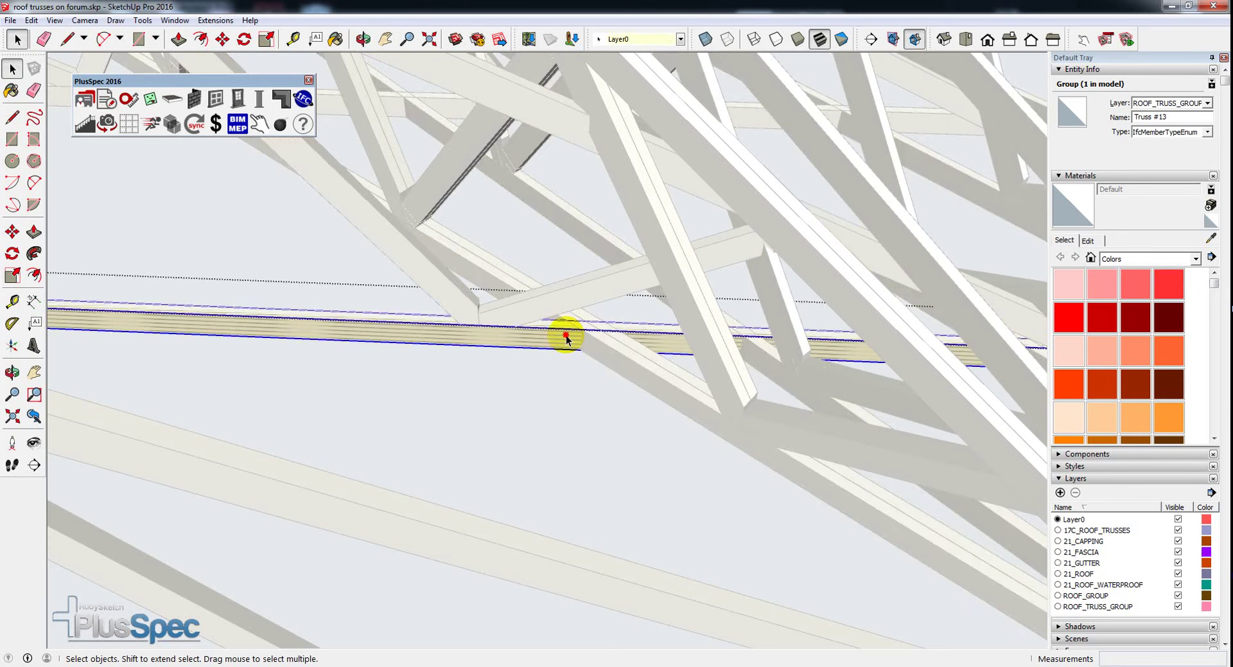
pyautogui.tripleClick(566, 336)
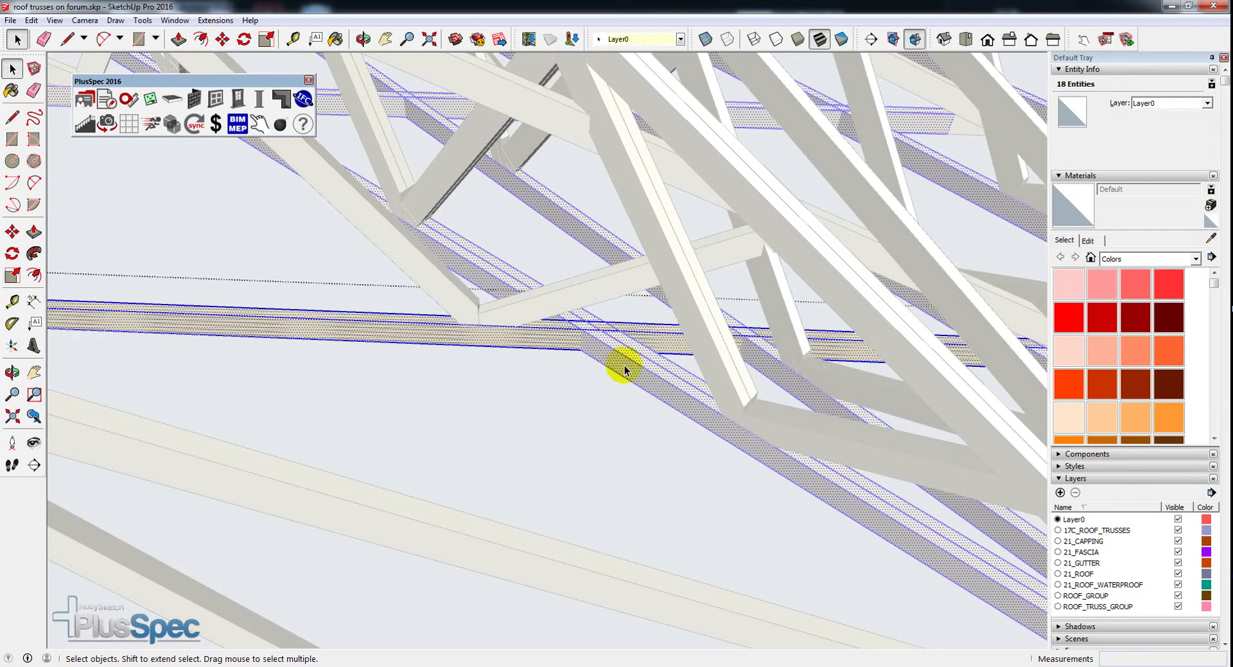
pyautogui.click(551, 352)
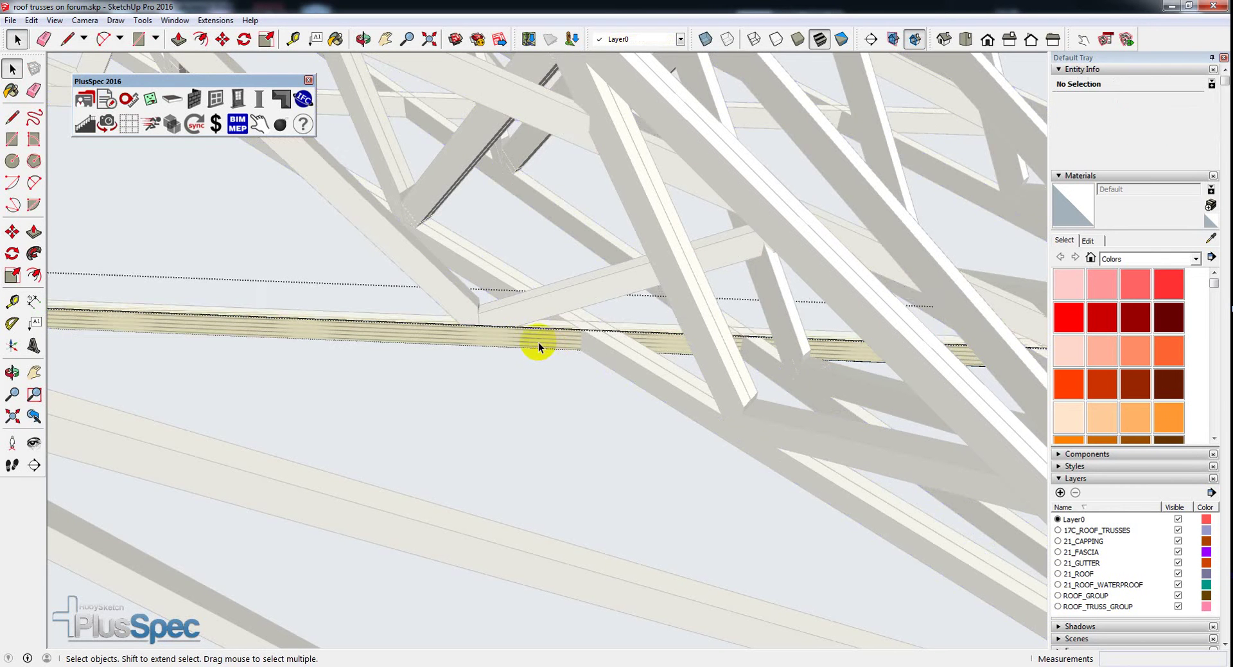
pyautogui.press('Escape')
pyautogui.click(535, 343)
# Step: Make the Middle Base chord unique as Middle Base#2 and select it
pyautogui.rightClick(536, 341)
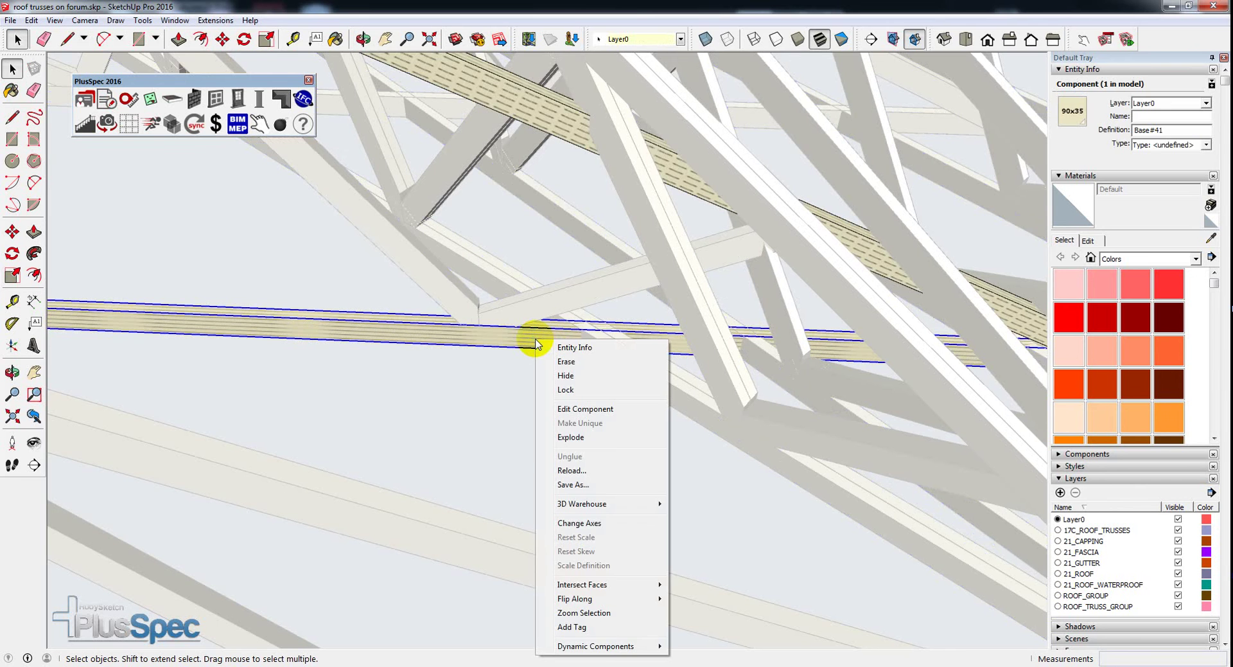
pyautogui.doubleClick(492, 341)
pyautogui.rightClick(493, 339)
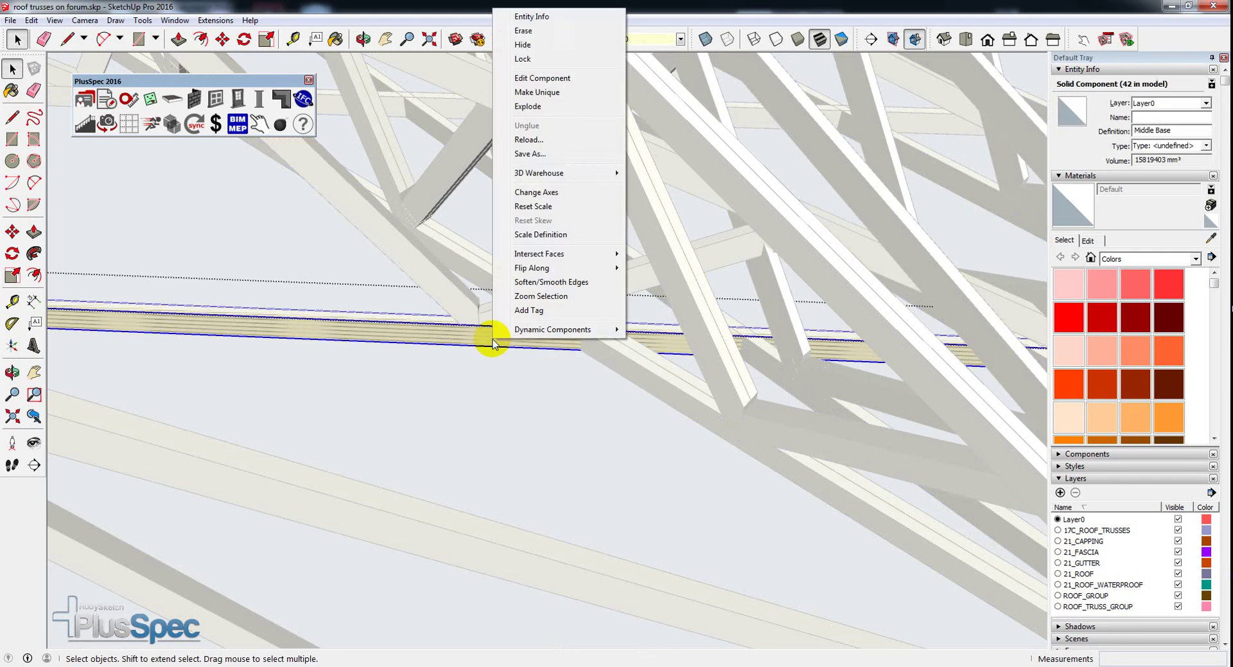
pyautogui.click(536, 95)
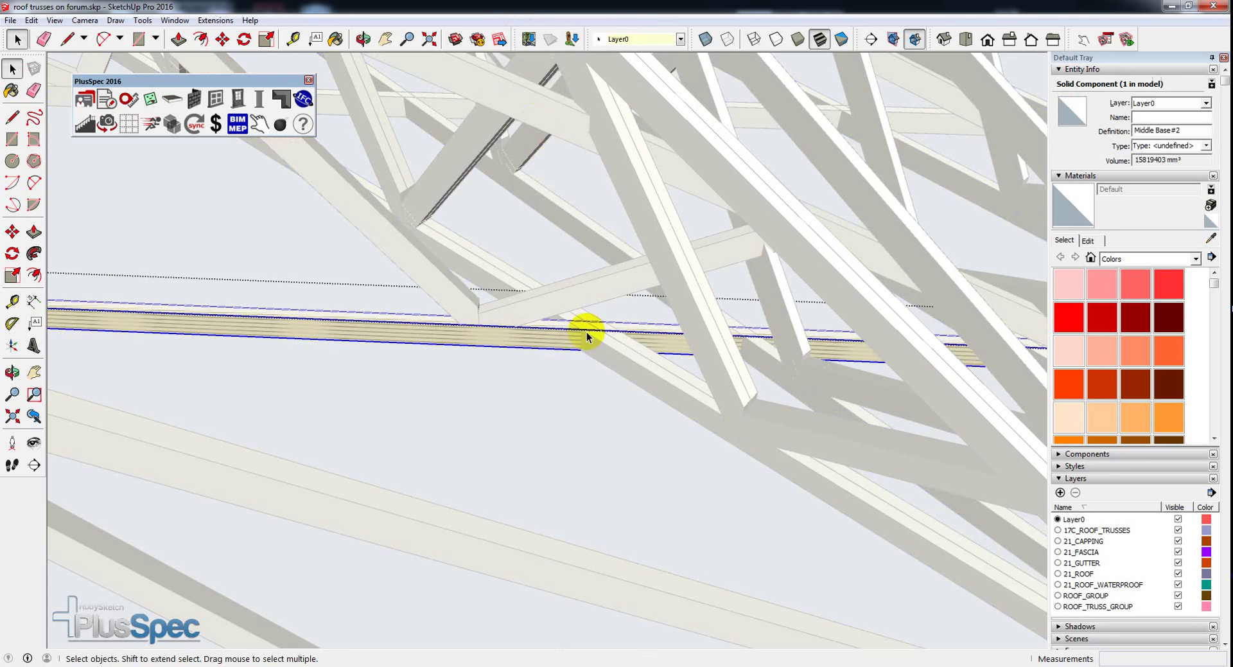
pyautogui.scroll(3, 581, 337)
pyautogui.click(544, 330)
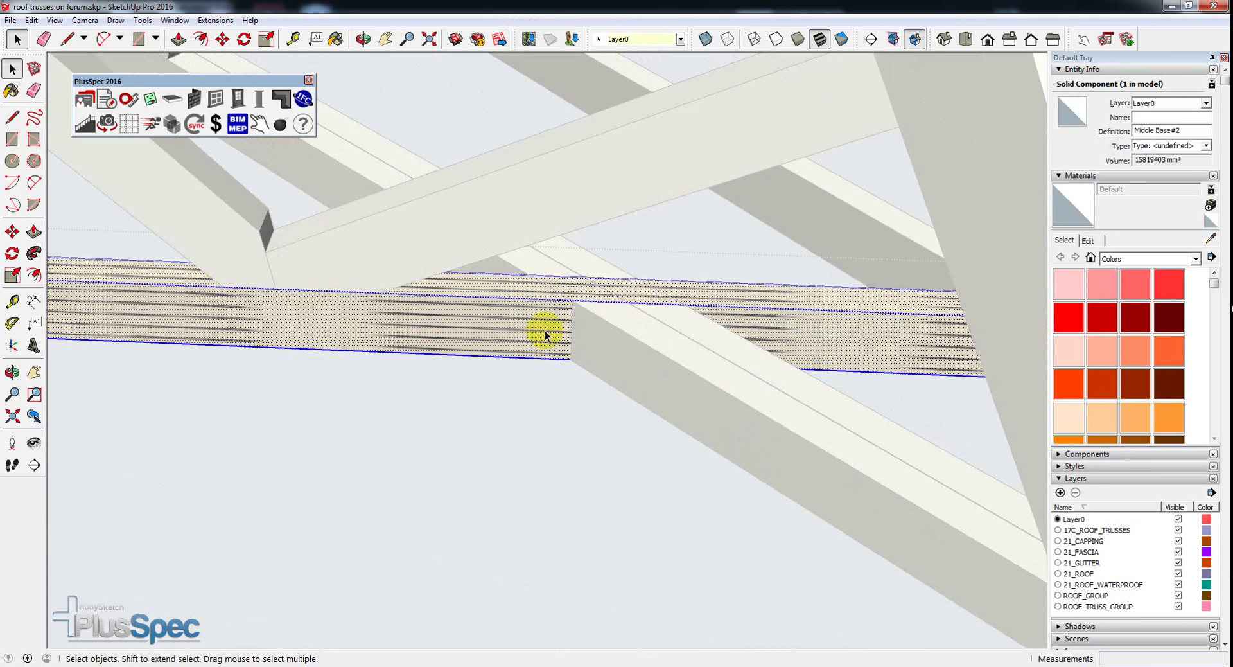
# Step: Draw a cut line across the Middle Base#2 chord where it meets the crossing timber
pyautogui.press('l')
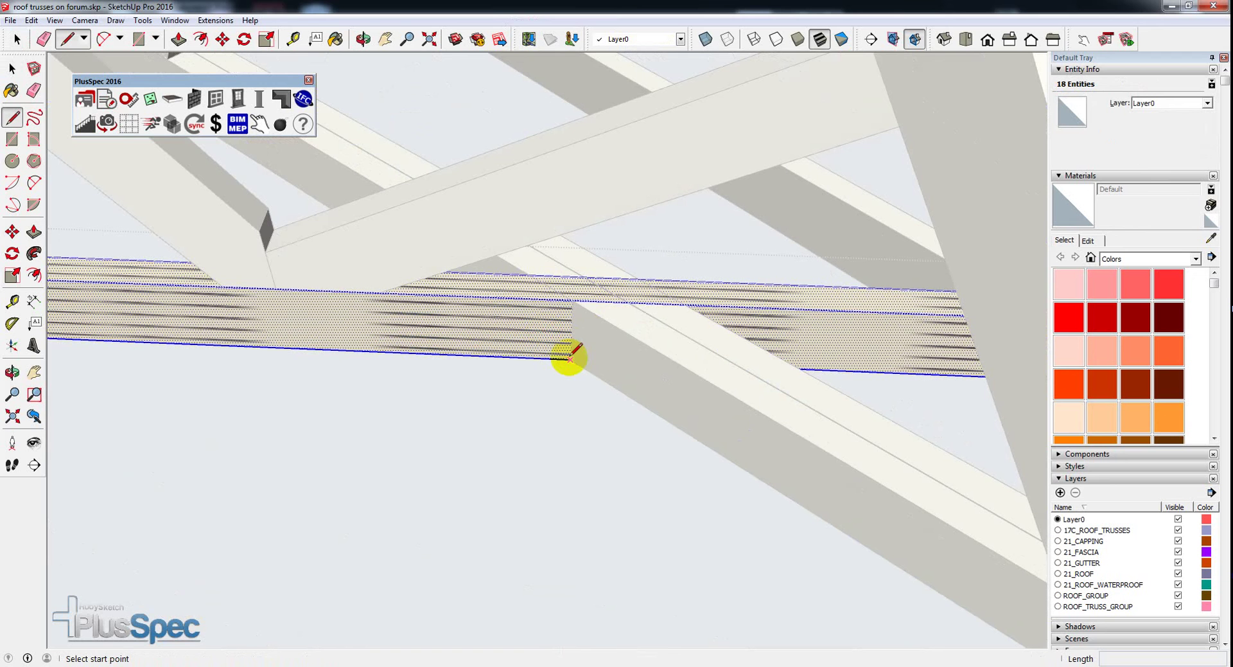
pyautogui.click(569, 358)
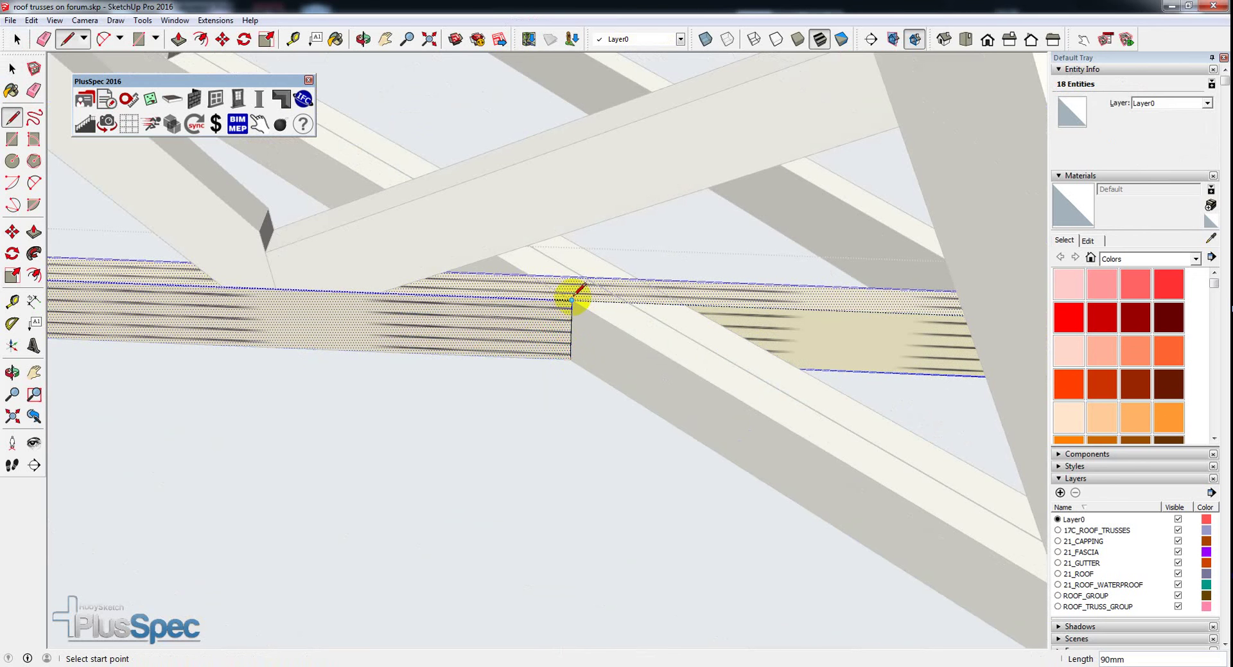
pyautogui.click(542, 277)
pyautogui.press('space')
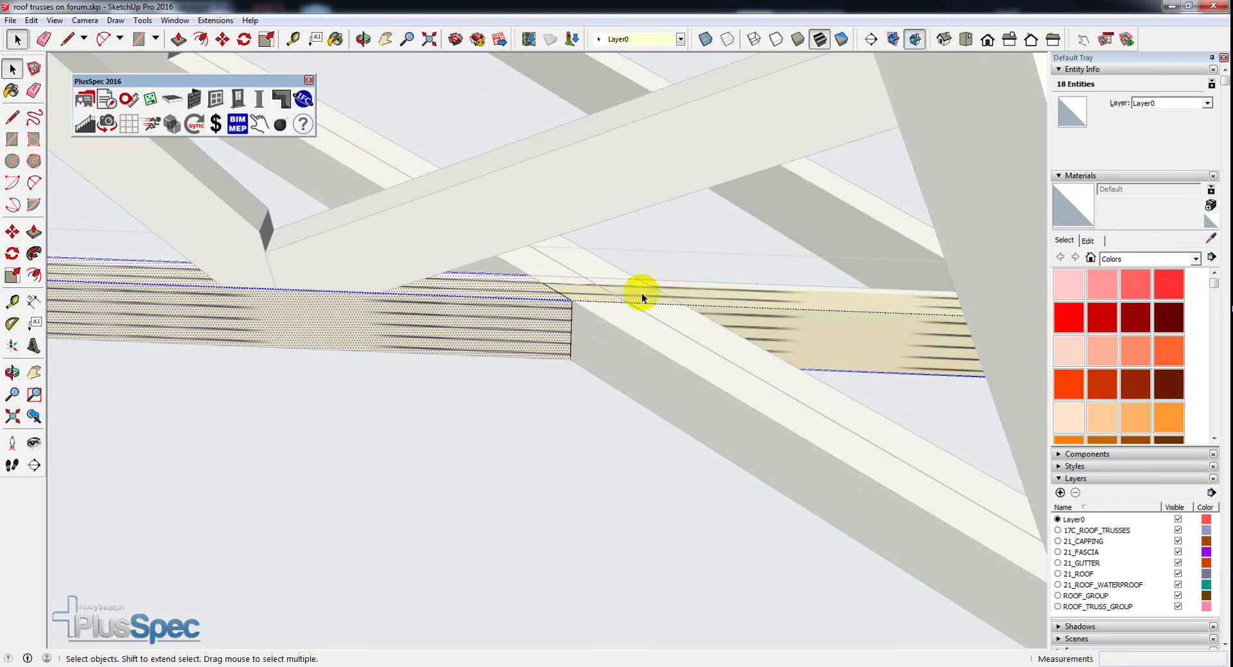
pyautogui.click(723, 295)
# Step: Push the clashing chord face back 35mm and the triangular leftover face 90mm
pyautogui.press('p')
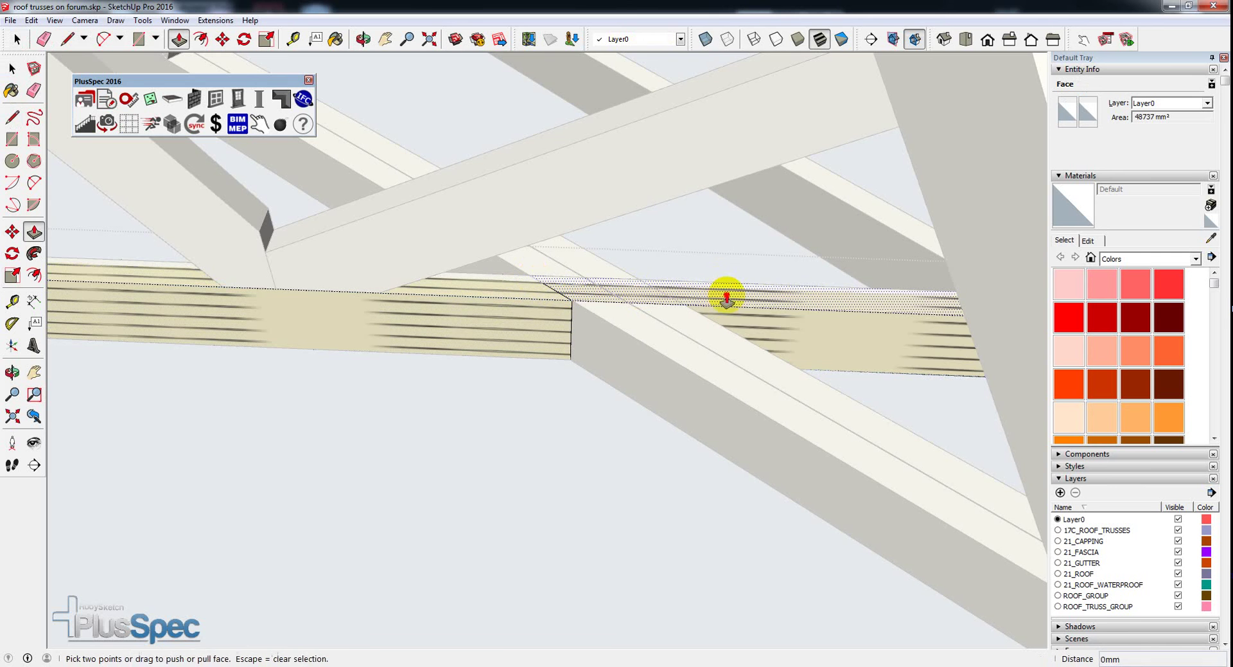
pyautogui.click(727, 295)
pyautogui.click(820, 325)
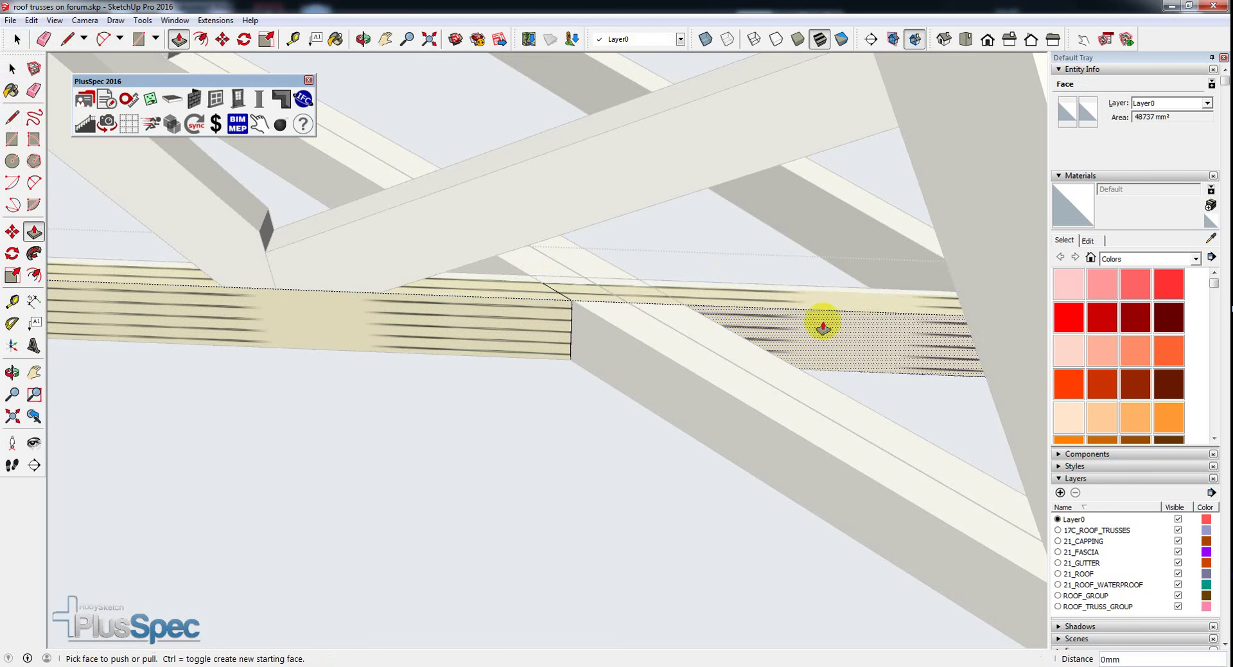
pyautogui.click(795, 321)
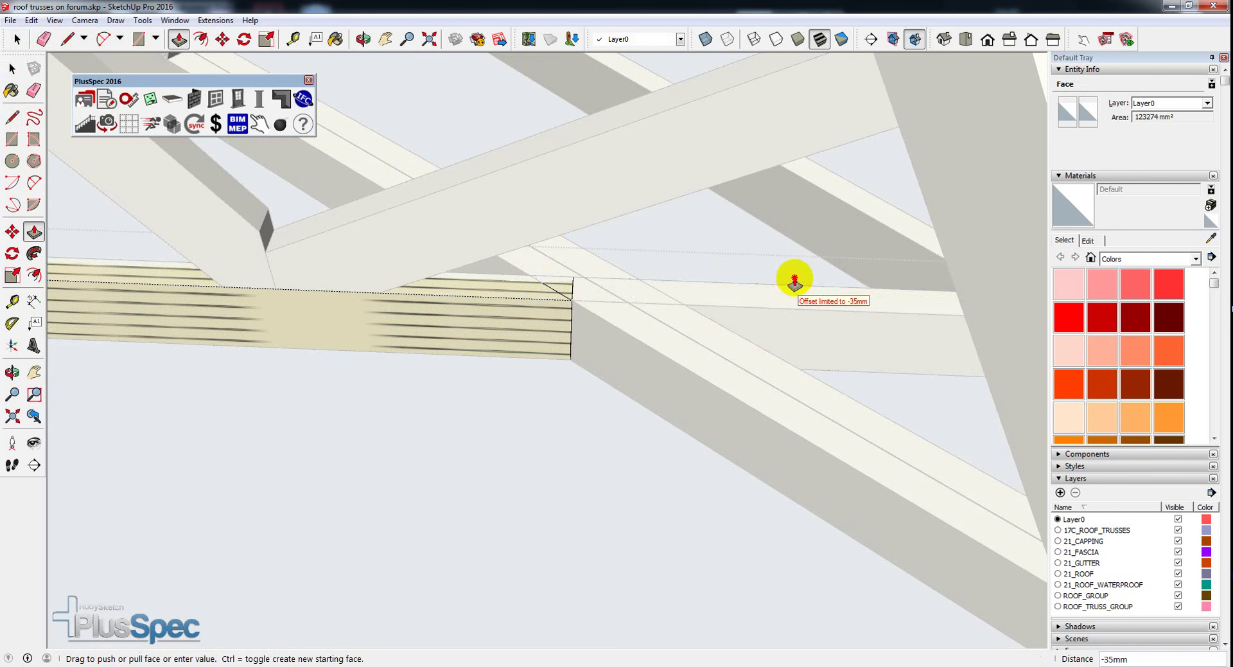
pyautogui.click(597, 284)
pyautogui.scroll(3, 581, 286)
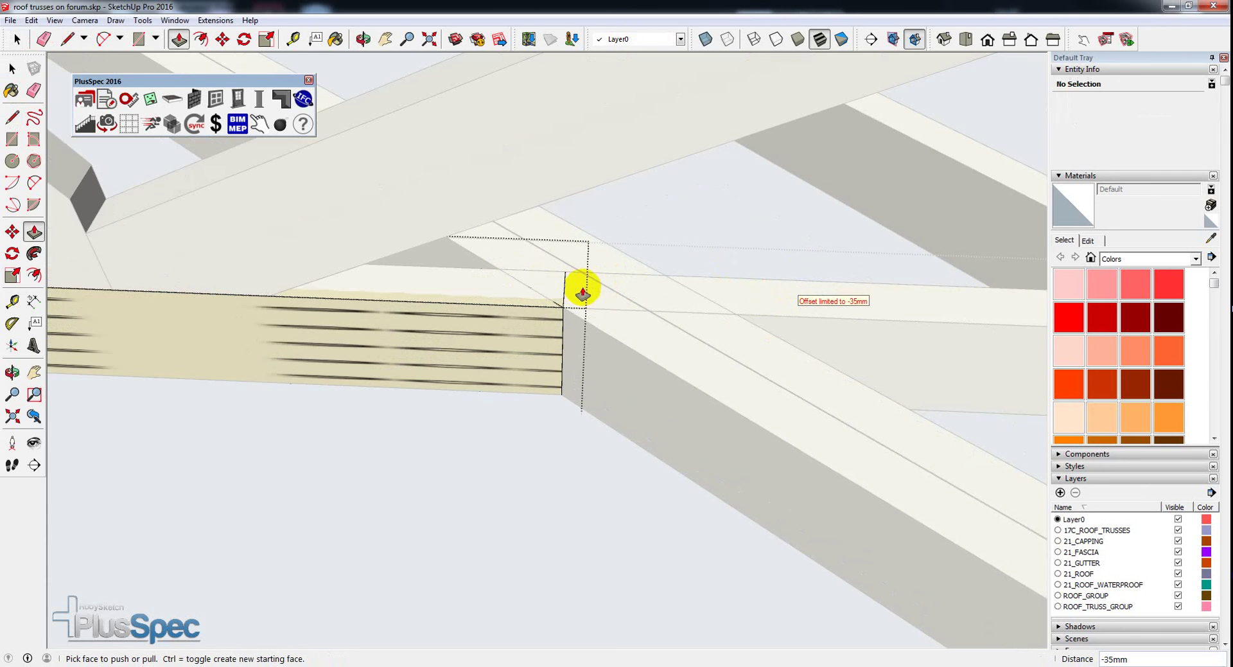
pyautogui.click(557, 294)
pyautogui.click(563, 402)
pyautogui.press('space')
pyautogui.scroll(-5, 524, 350)
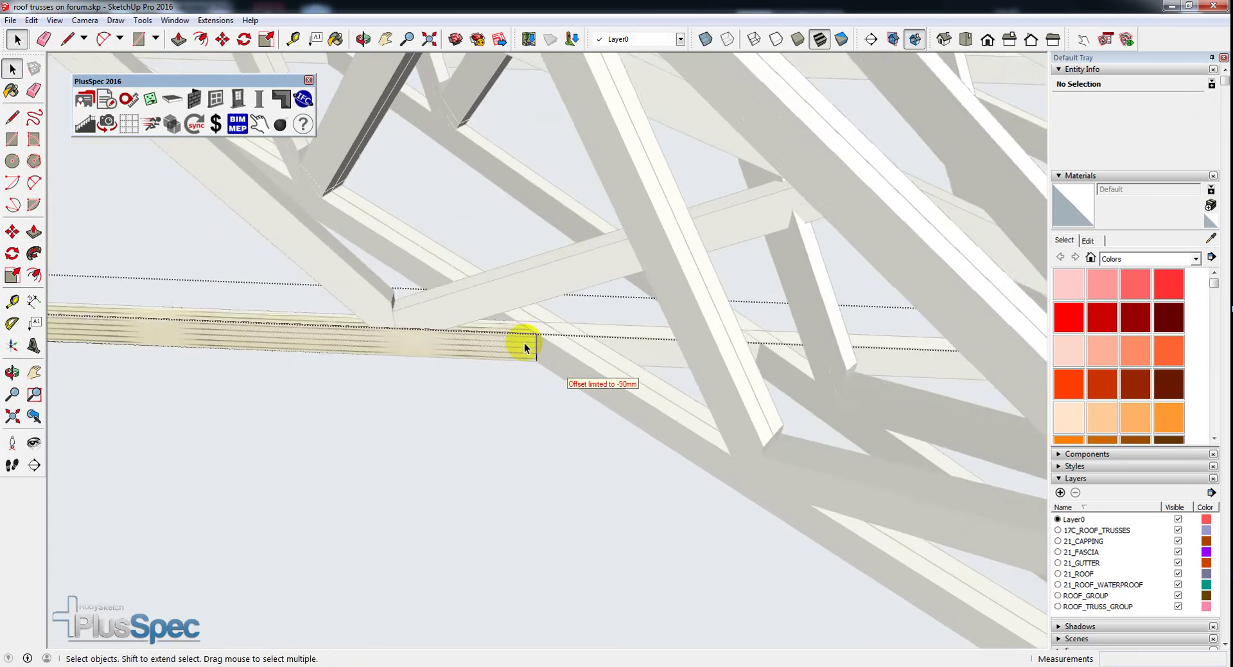
# Step: Open an overlapping truss and delete its selected bottom chord component
pyautogui.moveTo(597, 350)
pyautogui.mouseDown(button='middle')
pyautogui.moveTo(565, 352)
pyautogui.moveTo(585, 350)
pyautogui.mouseUp(button='middle')
pyautogui.click(586, 350)
pyautogui.doubleClick(586, 350)
pyautogui.click(586, 350)
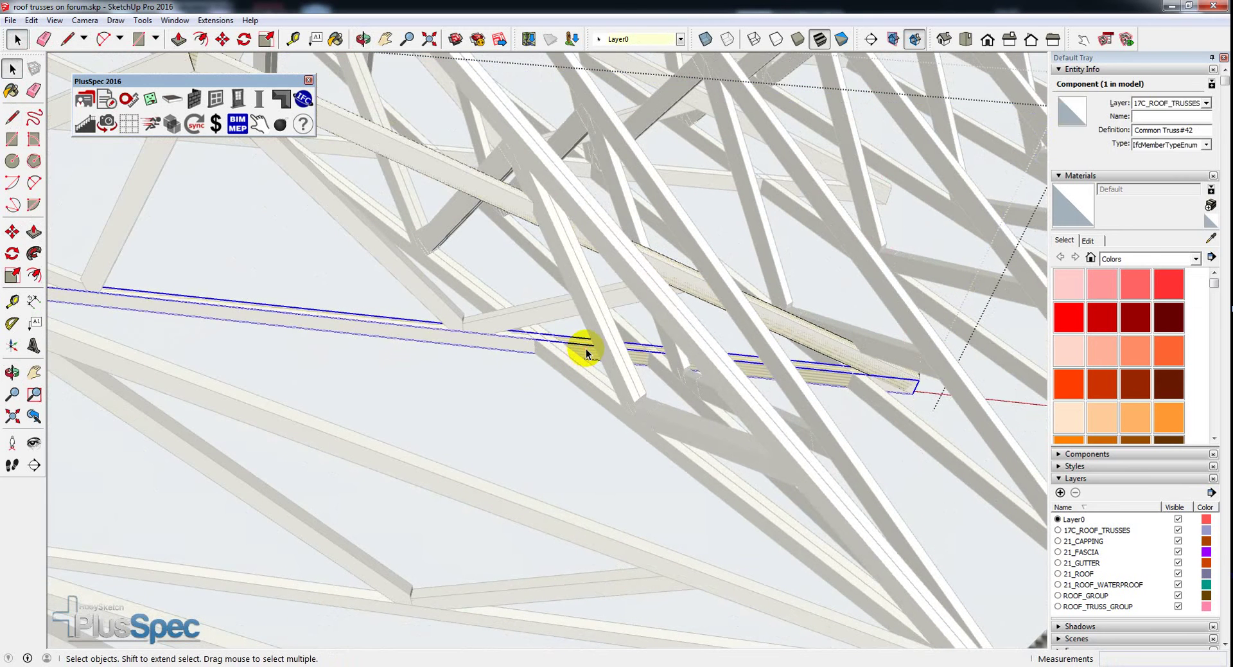
pyautogui.press('Delete')
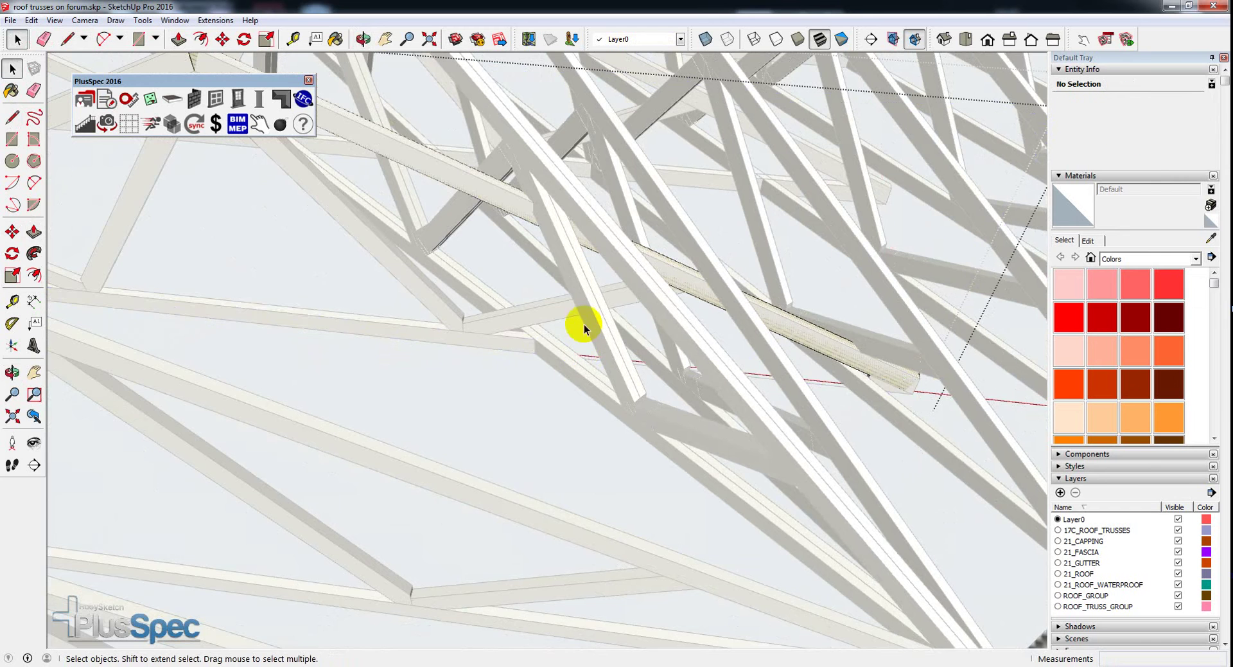
# Step: Orbit to the clashing truss, open it, and select its sloping chord
pyautogui.doubleClick(583, 322)
pyautogui.moveTo(582, 323); pyautogui.dragTo(580, 322, button='middle')
pyautogui.moveTo(578, 323); pyautogui.dragTo(617, 378)
pyautogui.press('space')
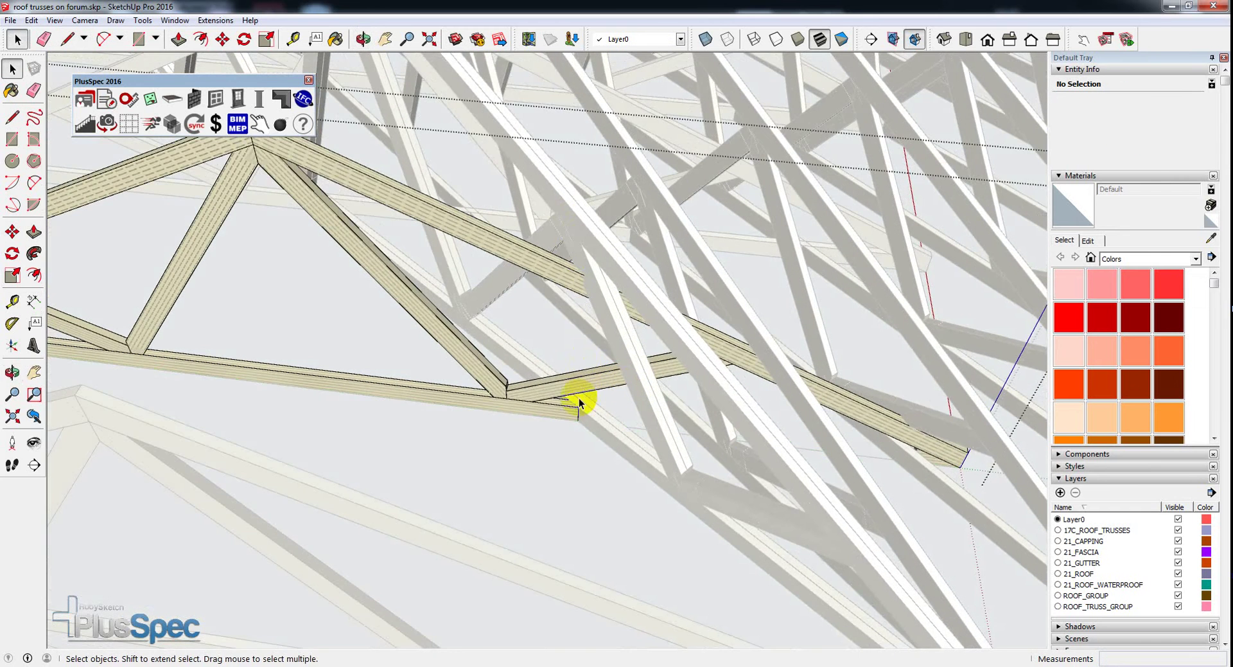
pyautogui.moveTo(607, 274); pyautogui.dragTo(557, 291, button='middle')
pyautogui.scroll(3, 556, 293)
pyautogui.doubleClick(556, 294)
pyautogui.click(556, 294)
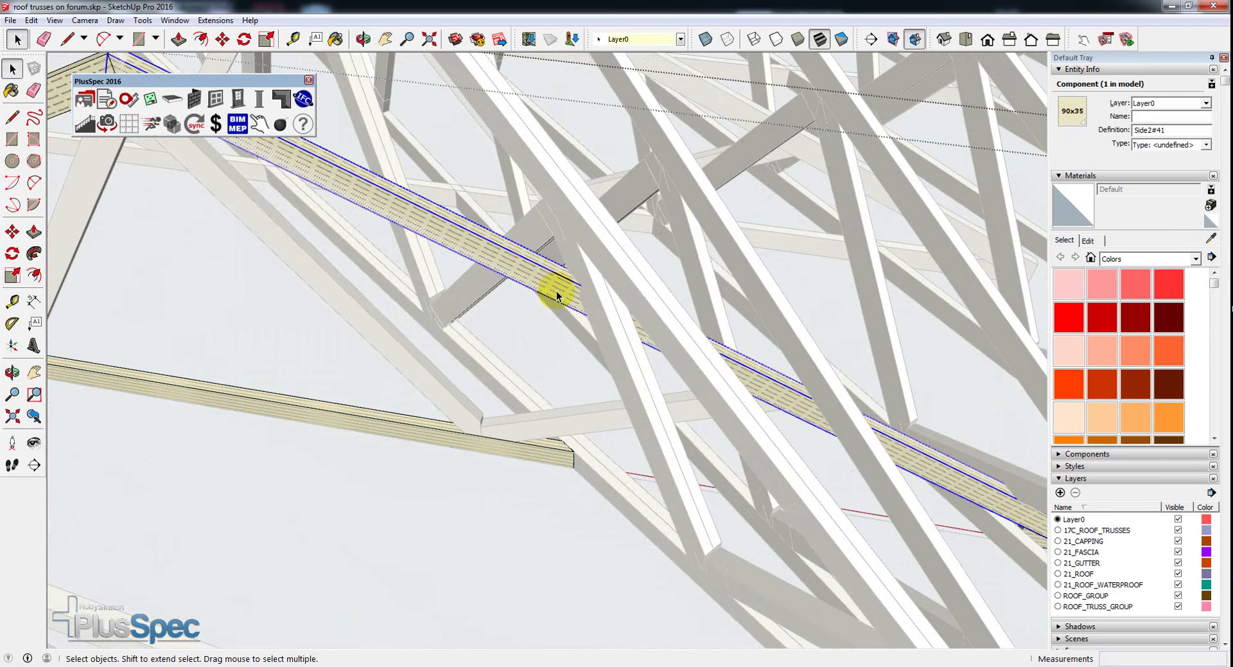
# Step: Make the Middle Side chord unique as Middle Side#2 and show back edges dashed
pyautogui.rightClick(557, 287)
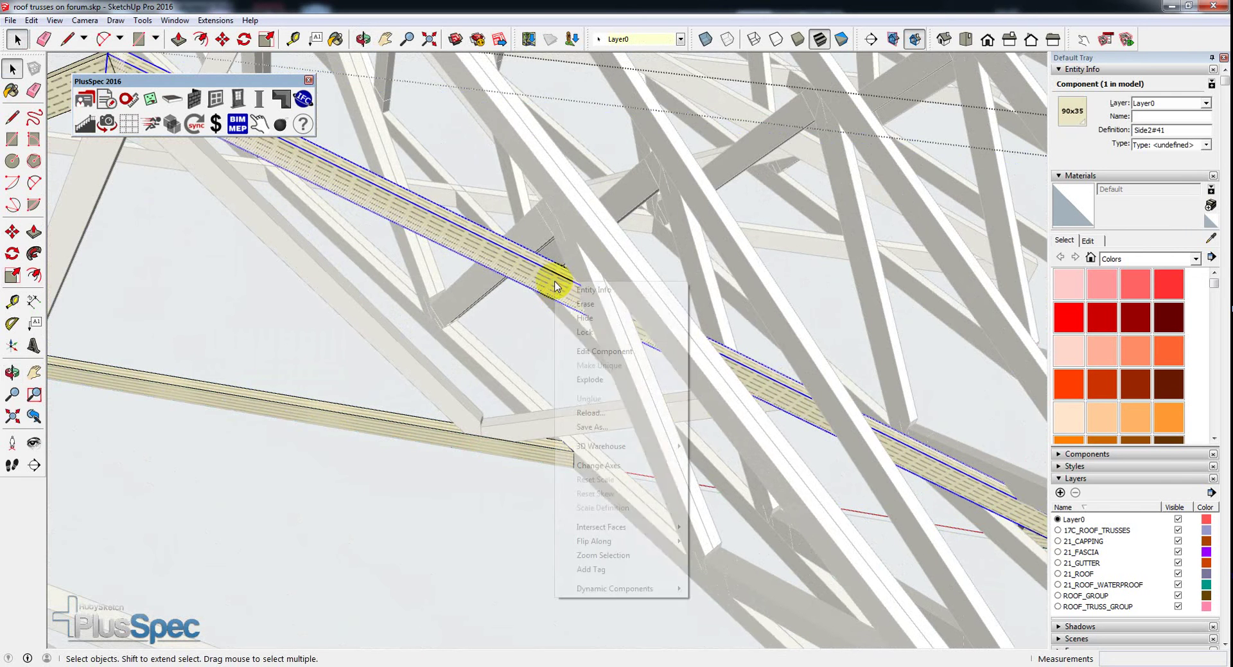
pyautogui.click(554, 284)
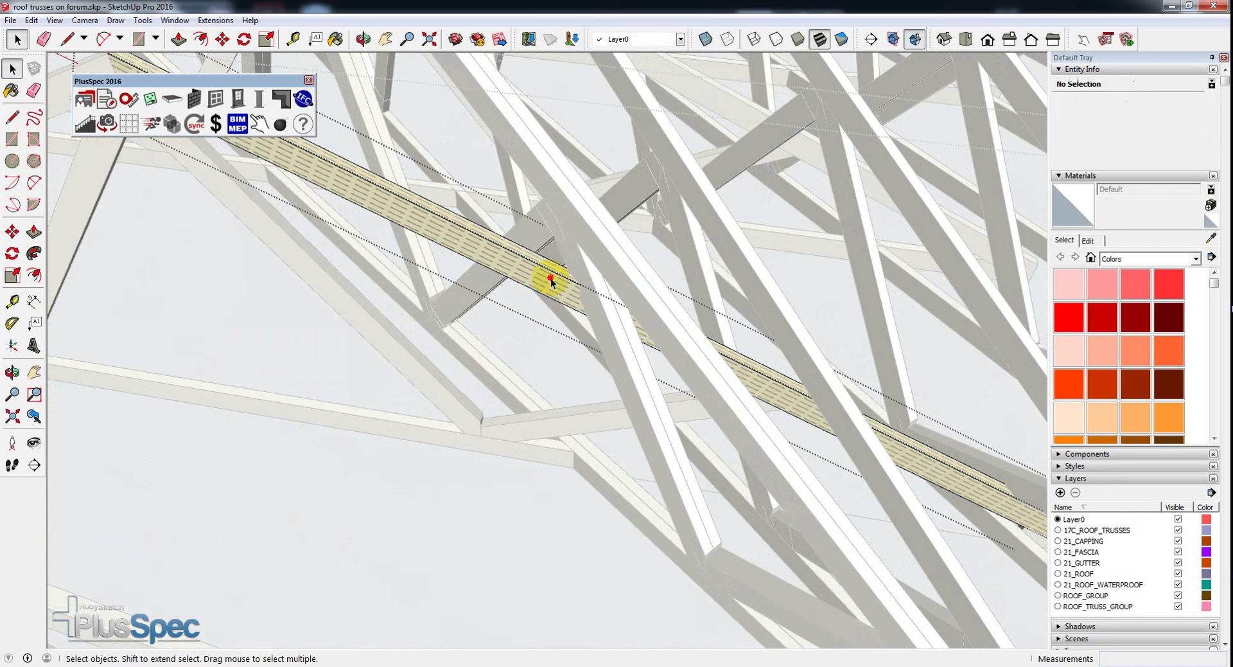
pyautogui.rightClick(553, 283)
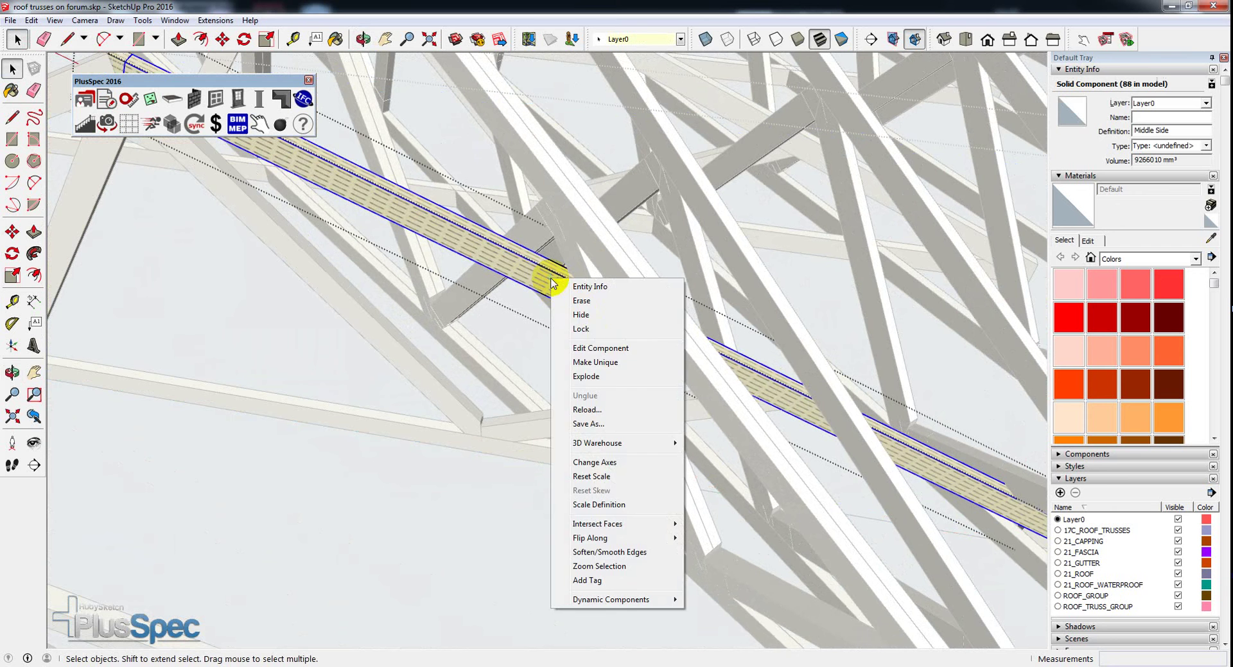
pyautogui.click(591, 361)
pyautogui.moveTo(668, 334); pyautogui.dragTo(556, 273, button='middle')
pyautogui.scroll(3, 563, 274)
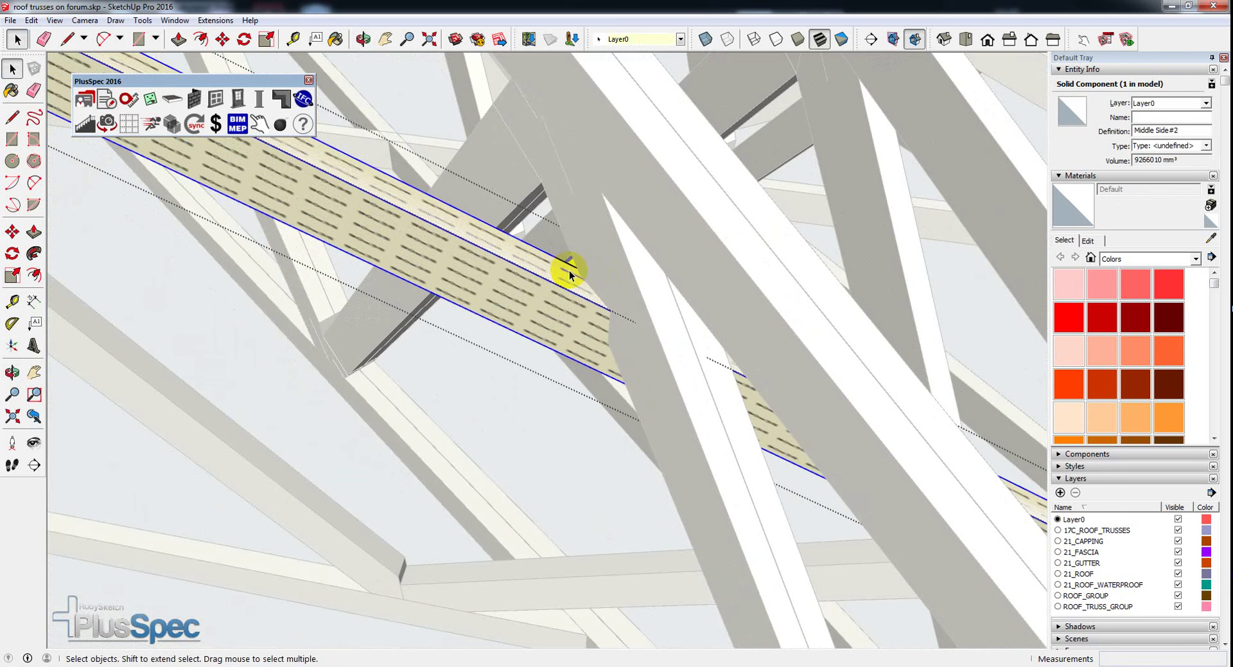
pyautogui.press('k')
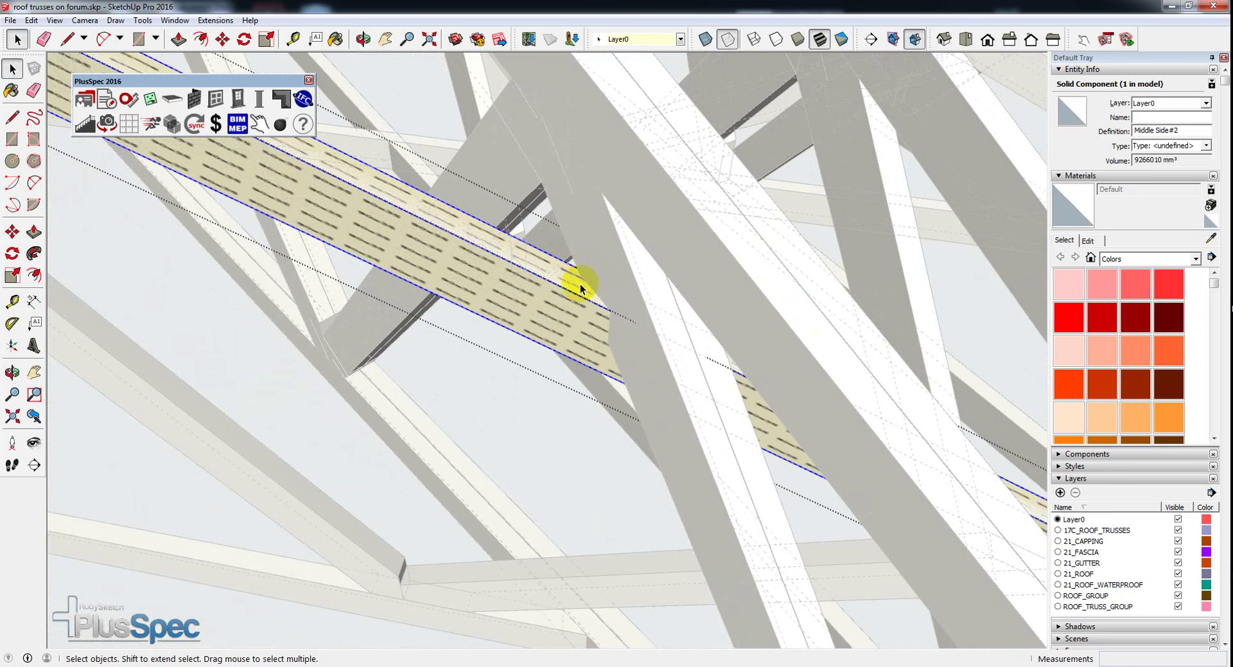
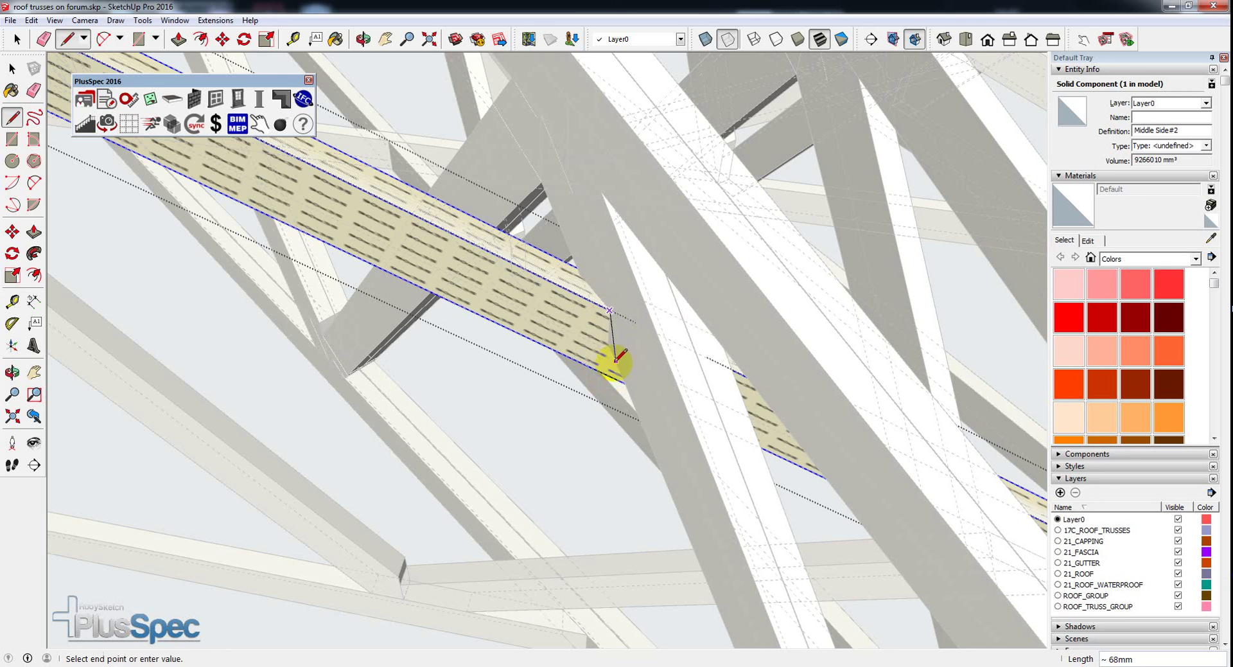
# Step: Finish drawing the new edges across the end of the Middle Side#2 member
pyautogui.click(606, 373)
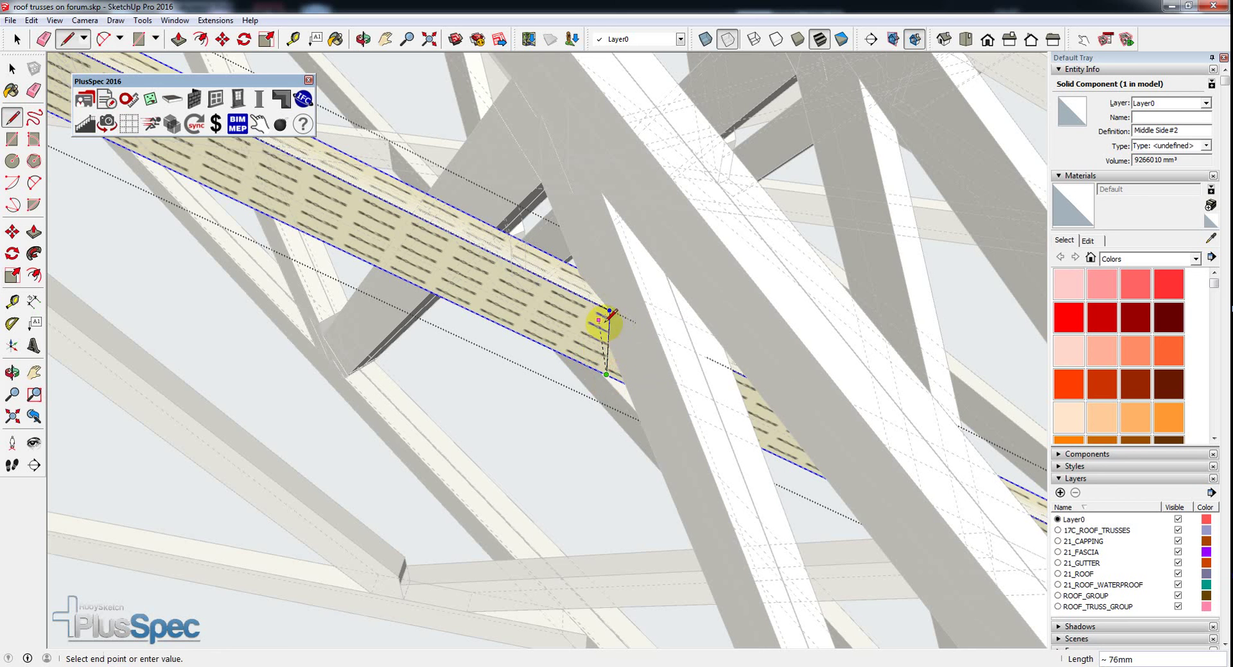
pyautogui.click(609, 310)
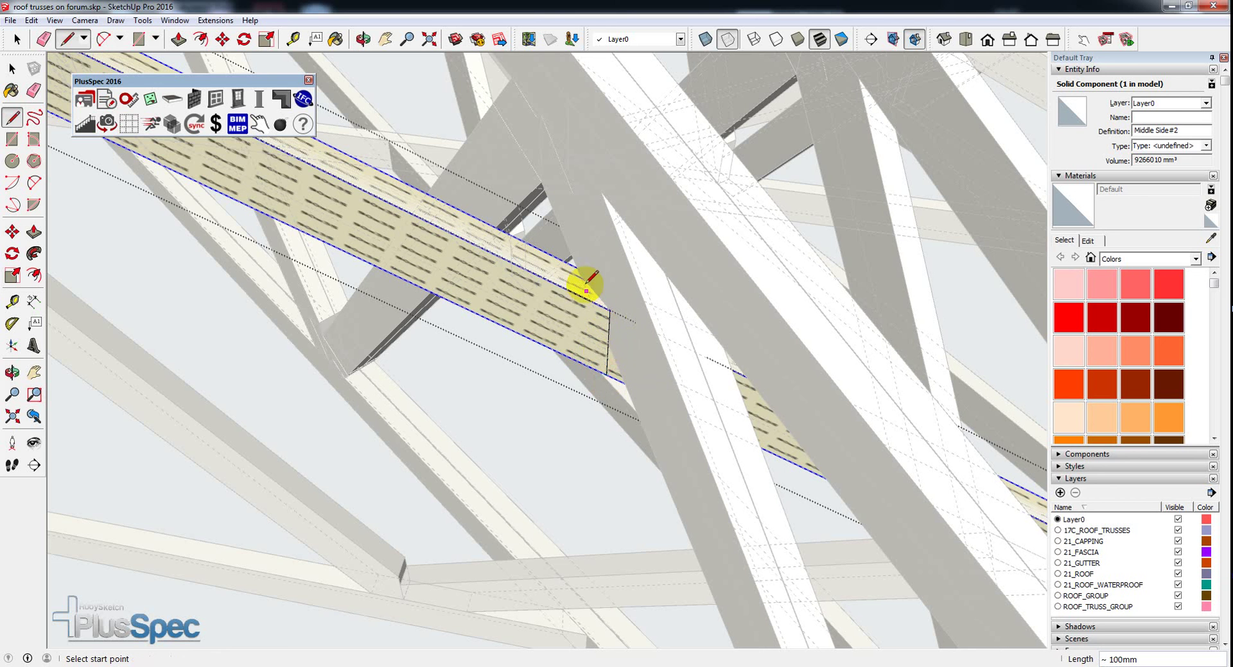
pyautogui.click(566, 264)
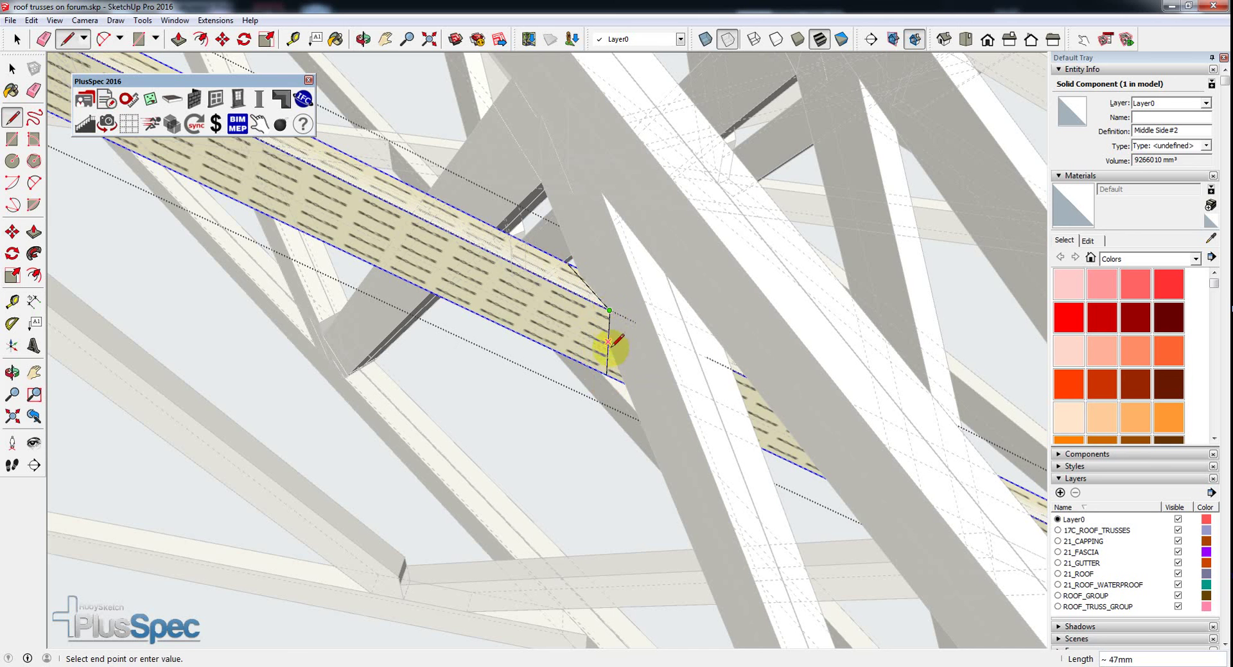
pyautogui.press('space')
# Step: Copy the 66mm edge to the endpoint at the member's lower edge
pyautogui.click(599, 305)
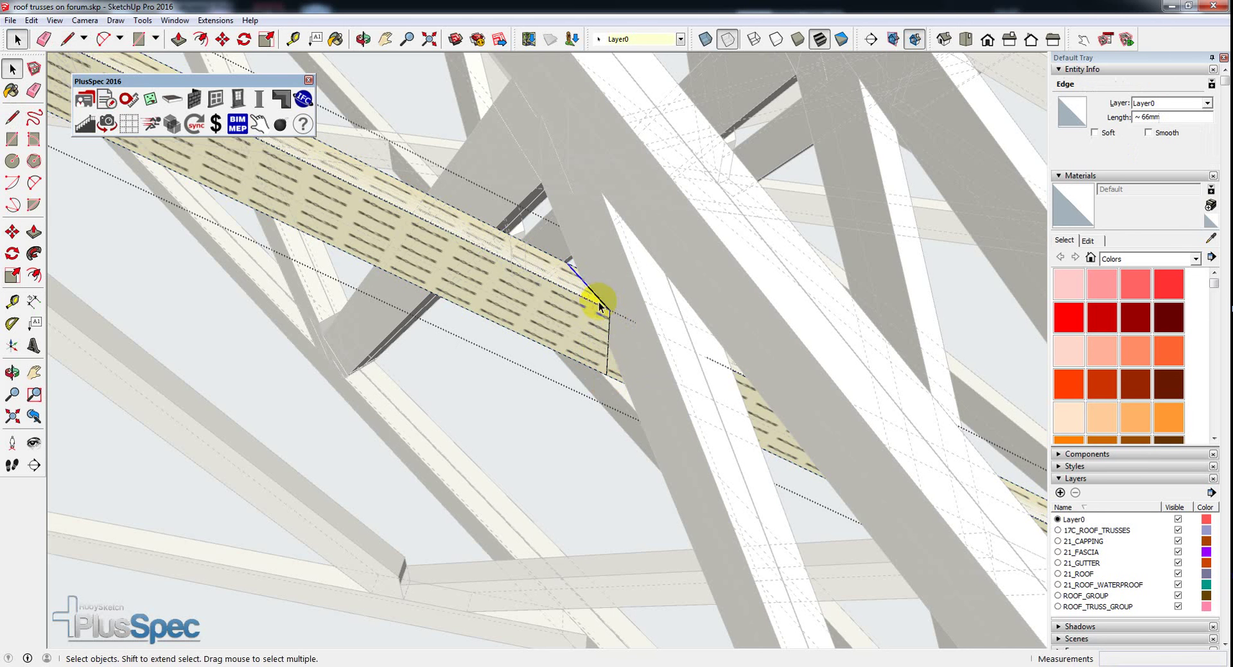
pyautogui.press('m')
pyautogui.press('ctrl')
pyautogui.click(610, 309)
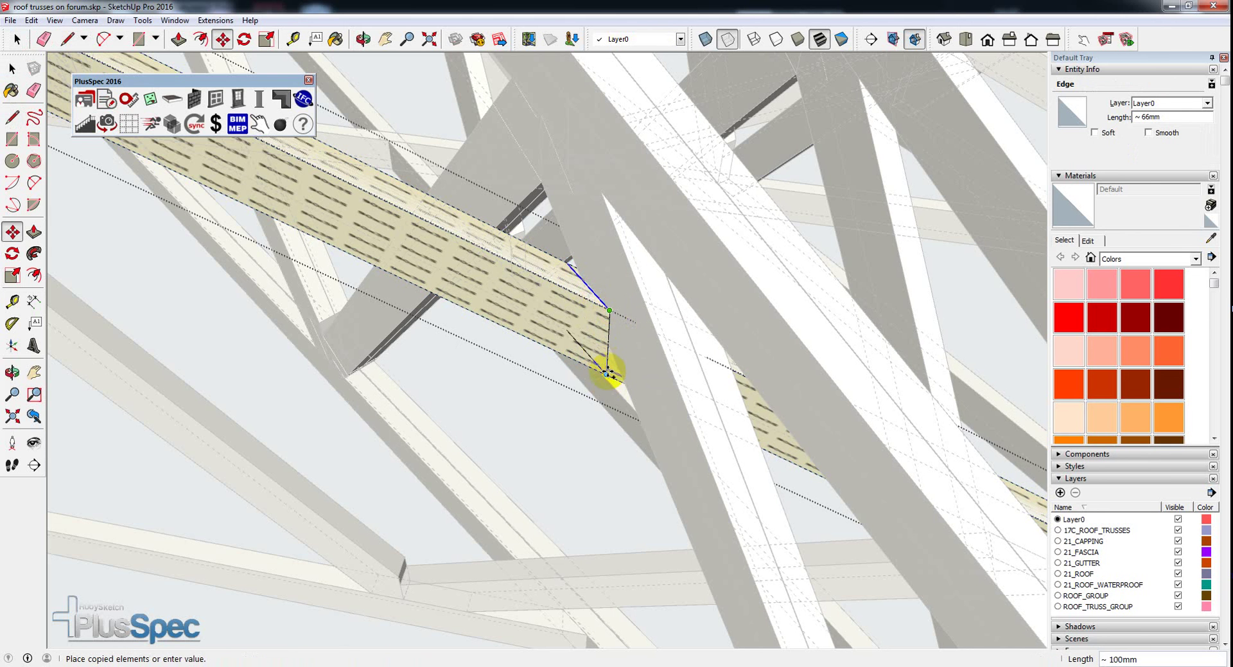
pyautogui.click(608, 372)
pyautogui.press('space')
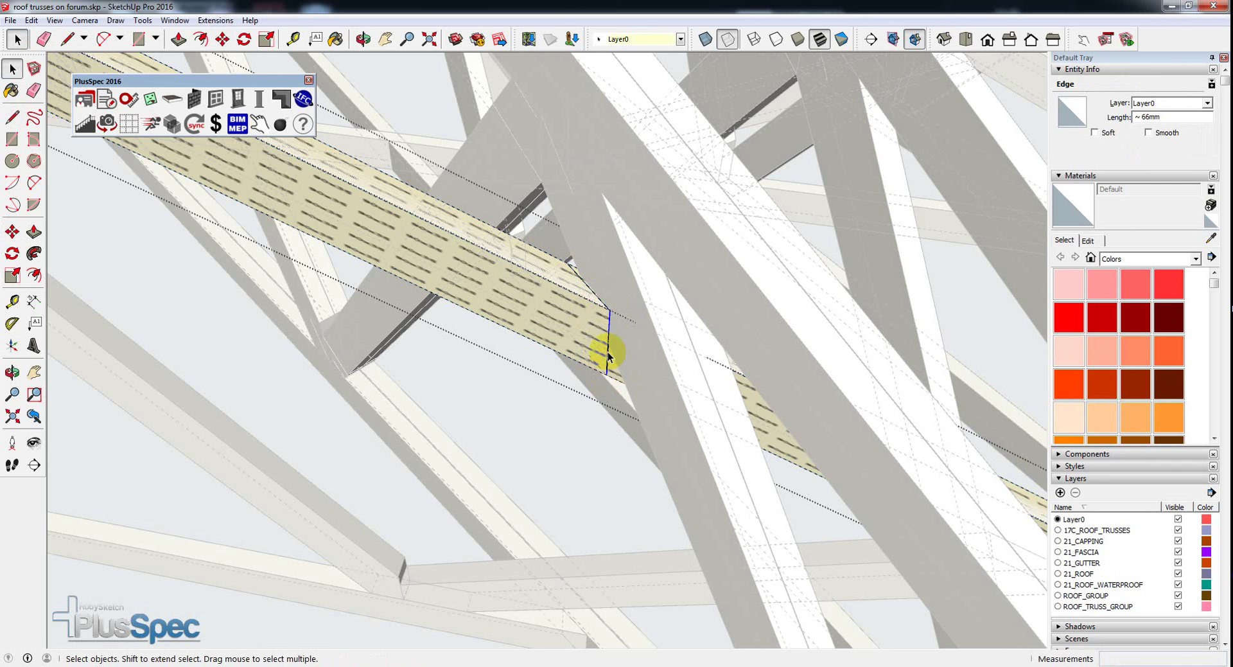
# Step: Copy the edge again to the upper corner, then orbit and select the tan member
pyautogui.press('m')
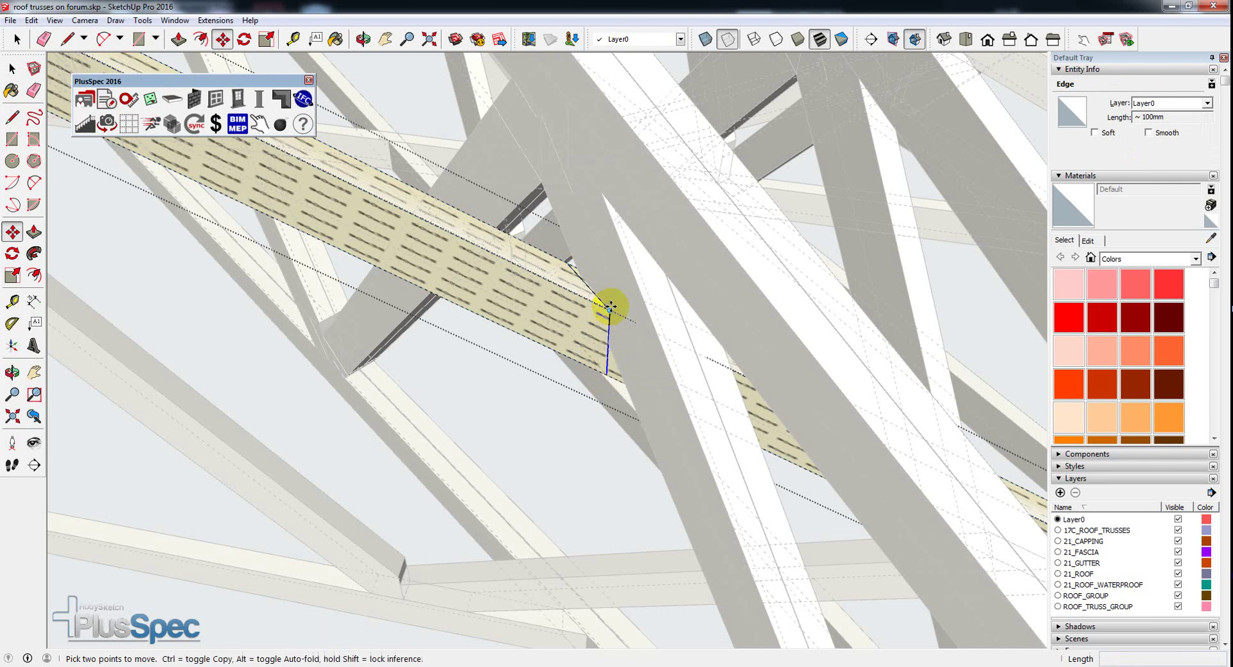
pyautogui.press('ctrl')
pyautogui.click(610, 309)
pyautogui.click(566, 265)
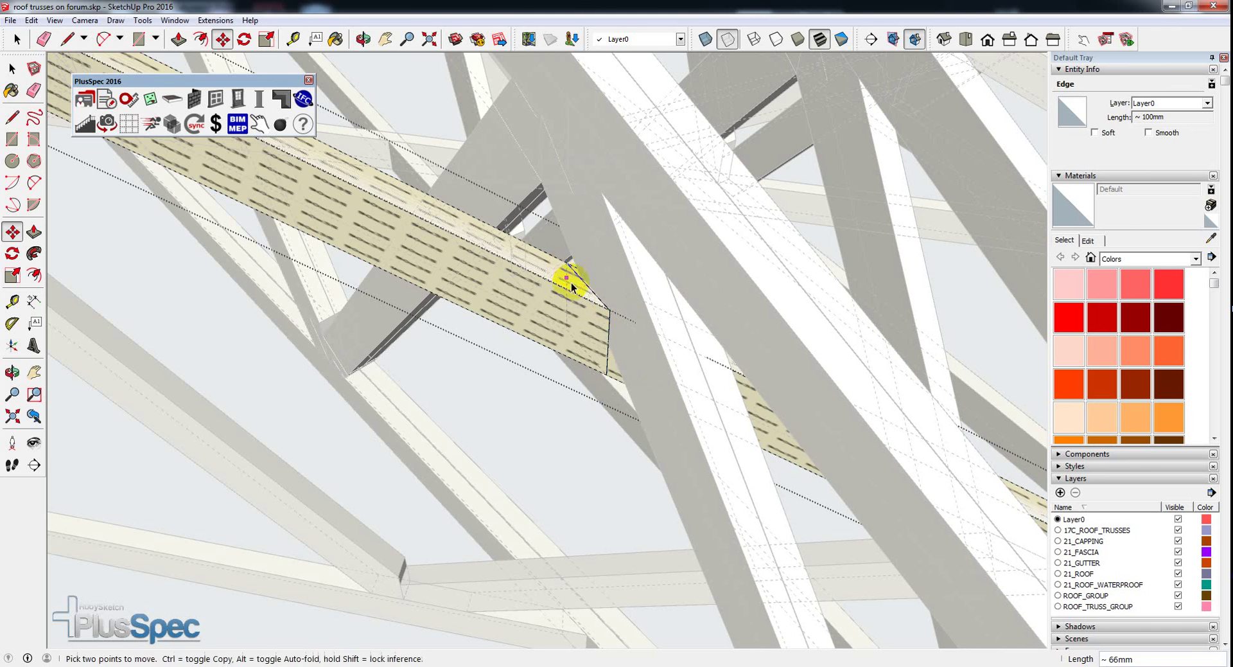
pyautogui.press('space')
pyautogui.moveTo(598, 309); pyautogui.dragTo(344, 286, button='middle')
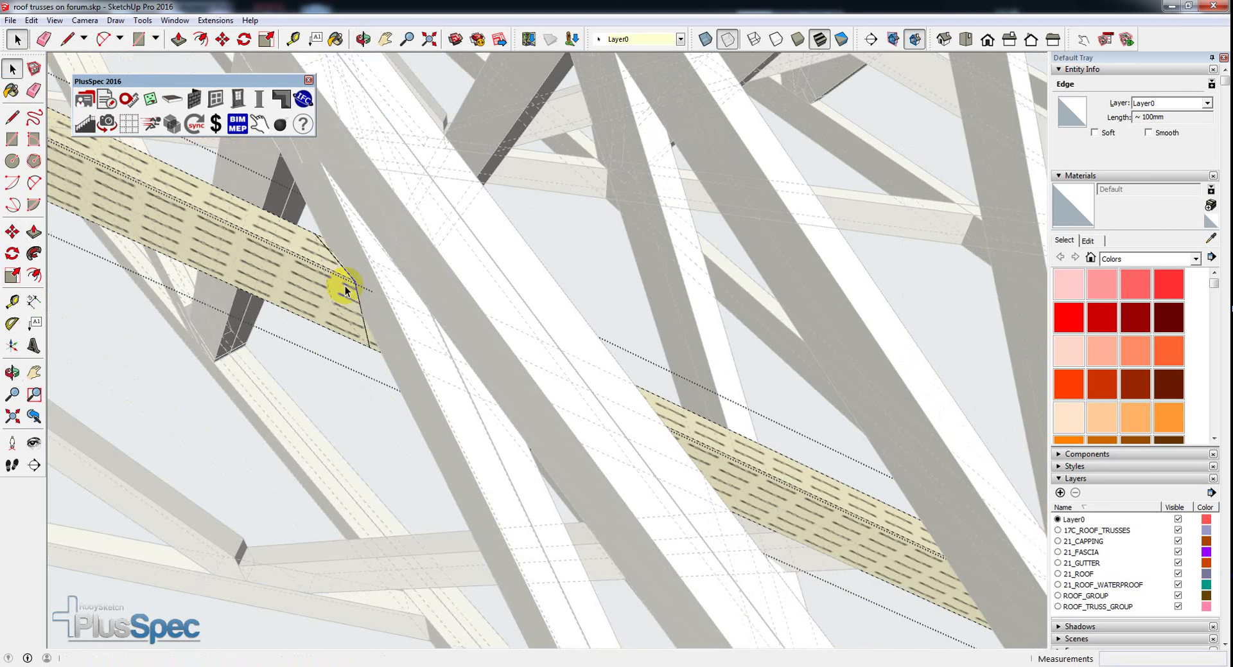
pyautogui.click(720, 456)
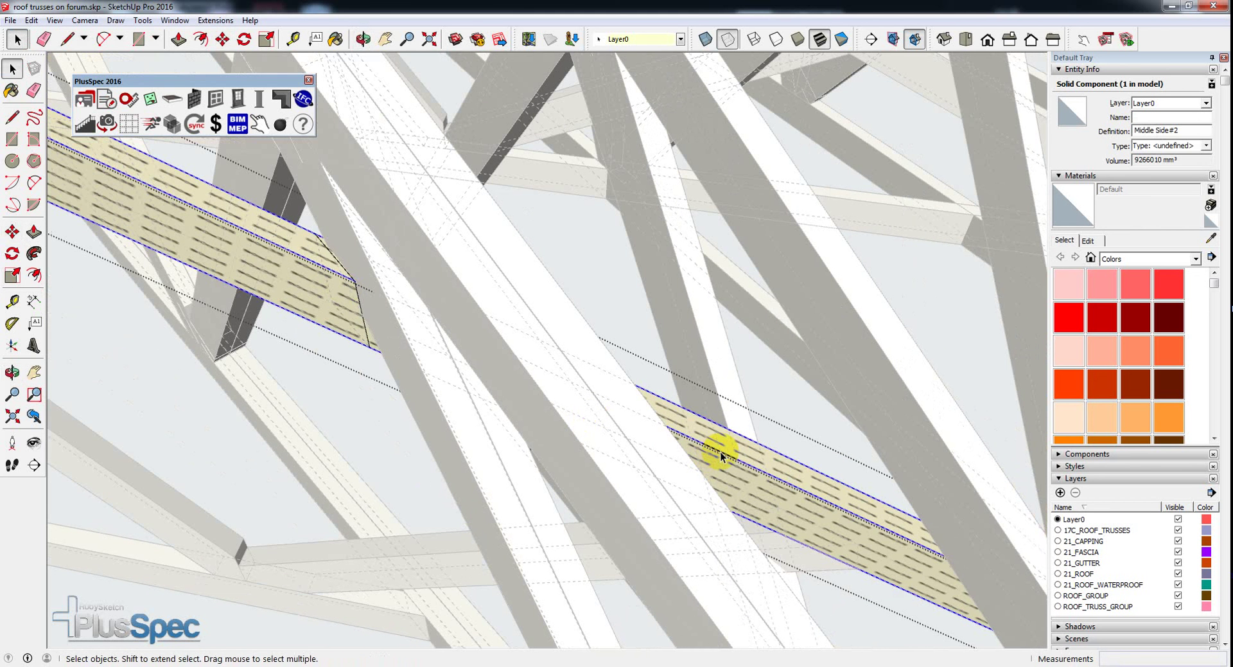
# Step: Clear the edge selection and open the truss containing web Web1#88 for editing
pyautogui.doubleClick(361, 309)
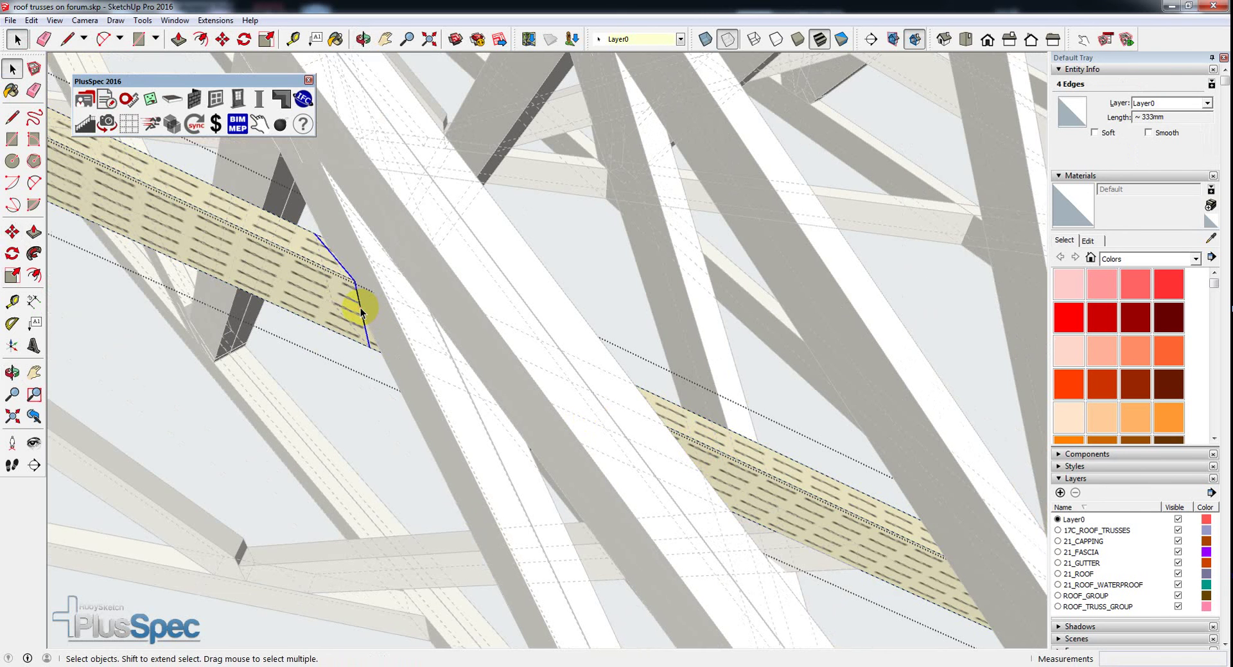
pyautogui.click(700, 399)
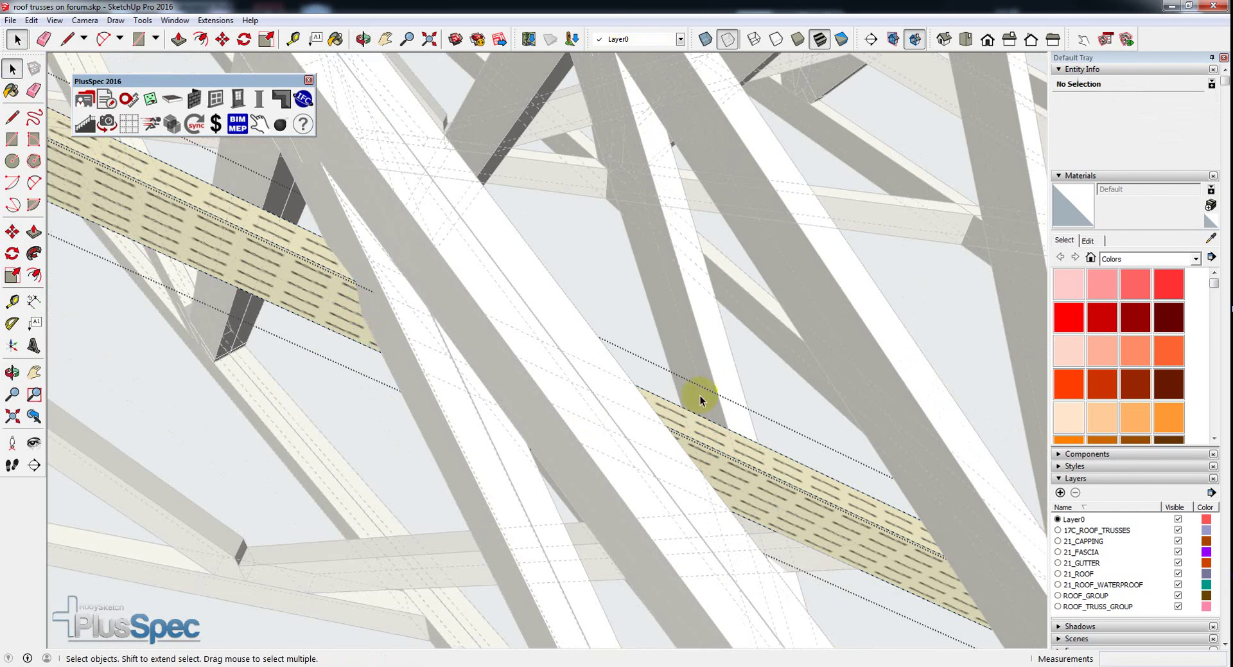
pyautogui.click(717, 438)
pyautogui.doubleClick(717, 438)
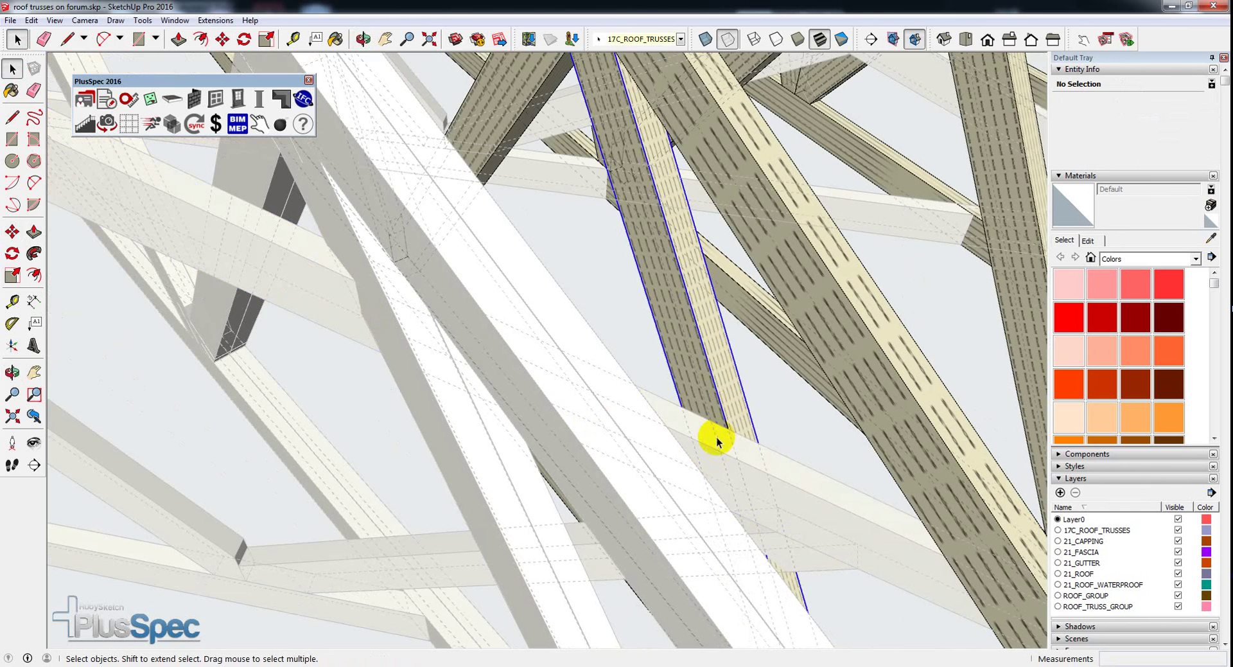
pyautogui.click(302, 283)
pyautogui.doubleClick(301, 283)
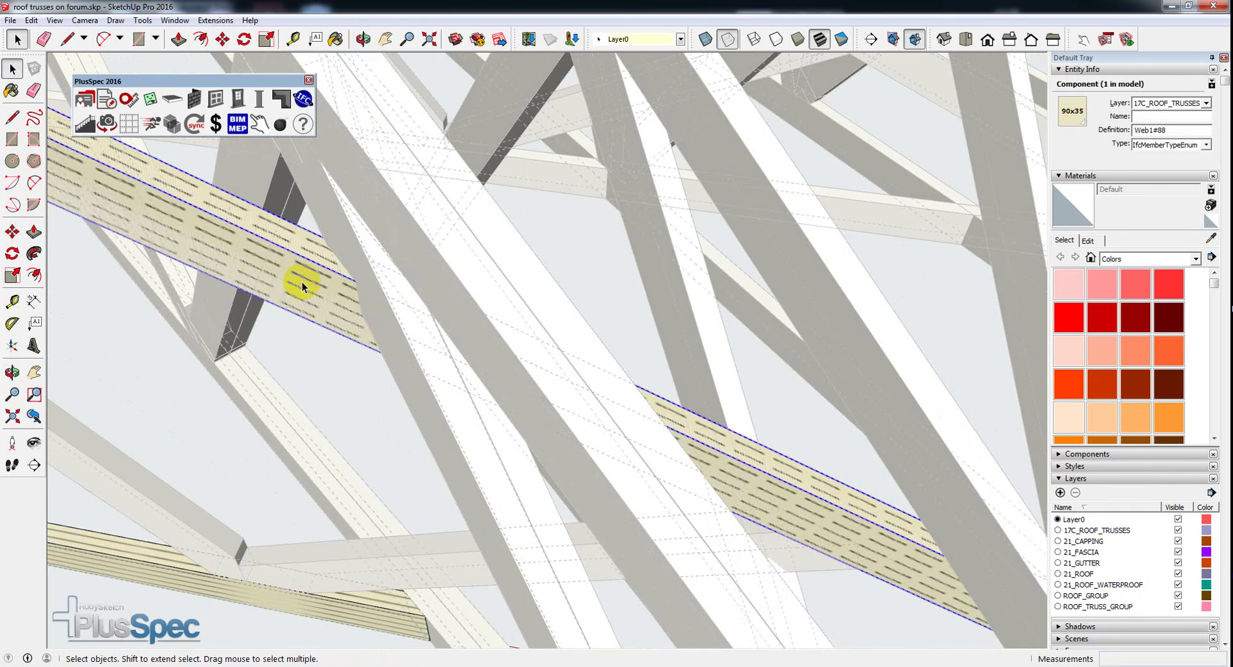
# Step: Drill into the textured beam's nested Side2#42 component and zoom in
pyautogui.click(302, 283)
pyautogui.doubleClick(303, 283)
pyautogui.click(305, 281)
pyautogui.doubleClick(316, 265)
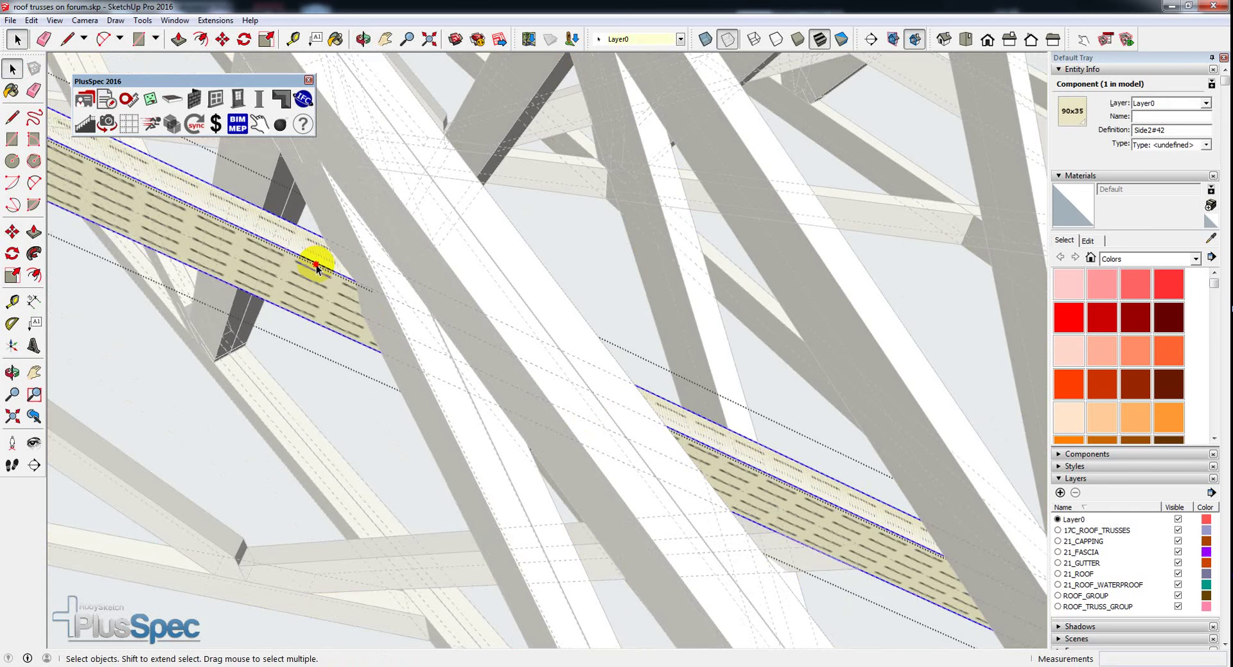
pyautogui.click(316, 264)
pyautogui.doubleClick(315, 266)
pyautogui.scroll(4, 318, 263)
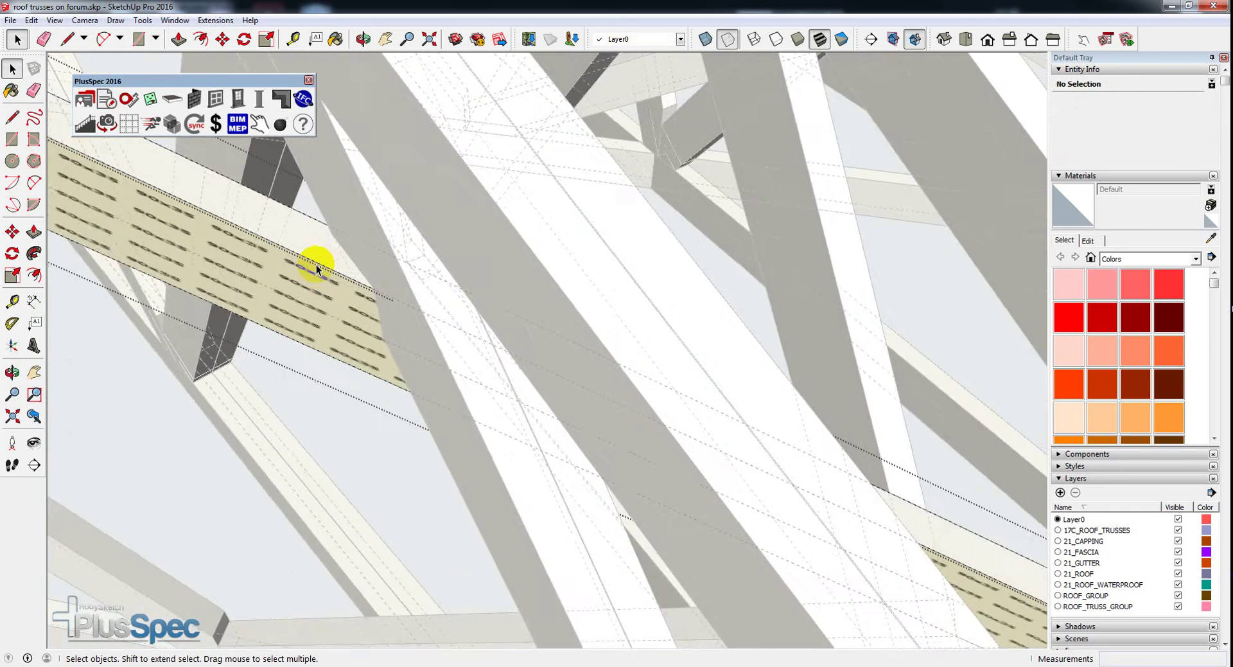
# Step: Open the nested Middle Side beam components and delete the 90x35-textured component
pyautogui.click(324, 279)
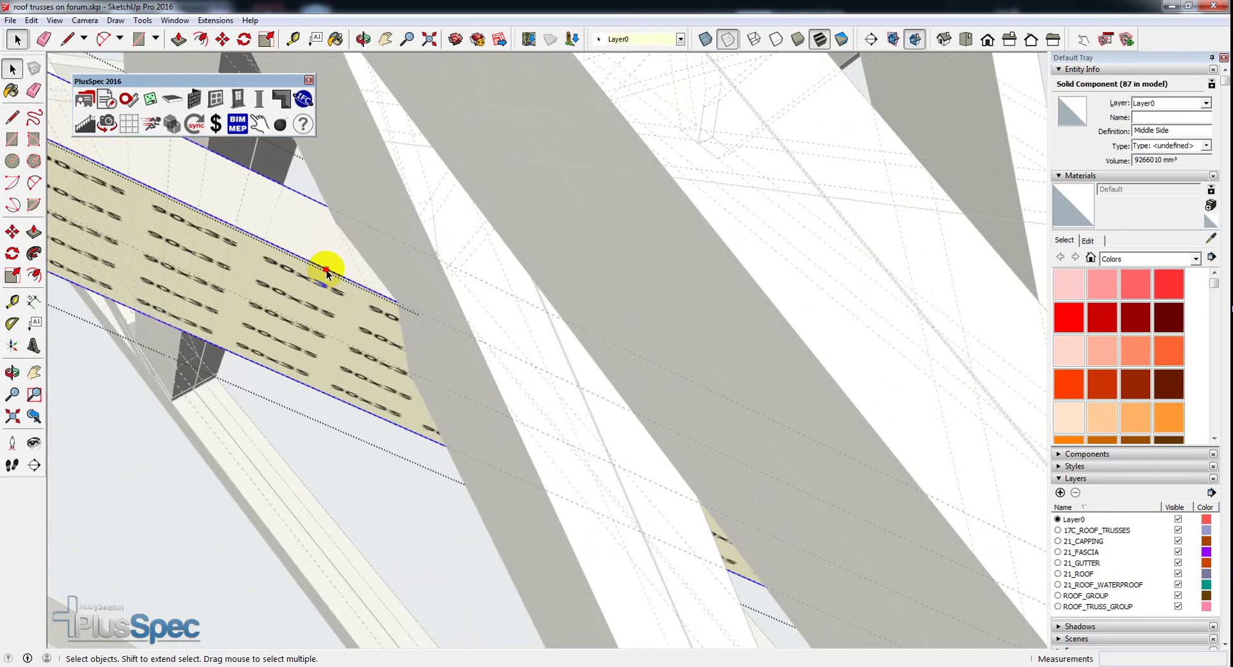
pyautogui.doubleClick(326, 271)
pyautogui.doubleClick(326, 270)
pyautogui.doubleClick(326, 270)
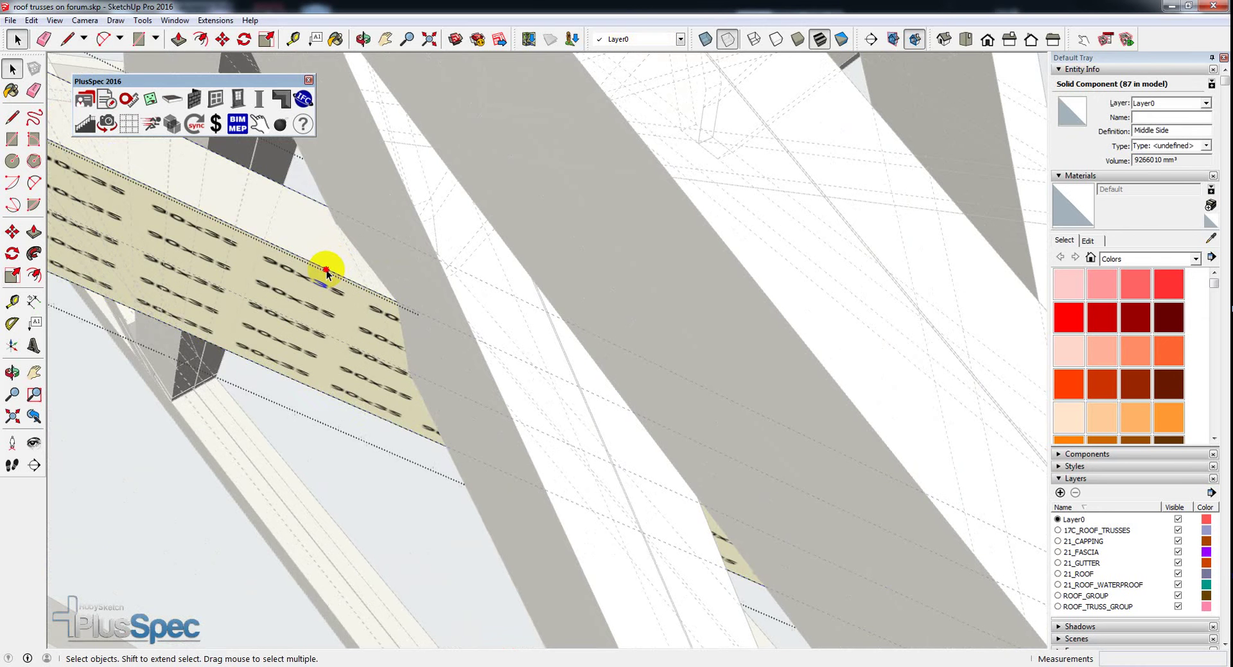
pyautogui.doubleClick(326, 272)
pyautogui.click(326, 271)
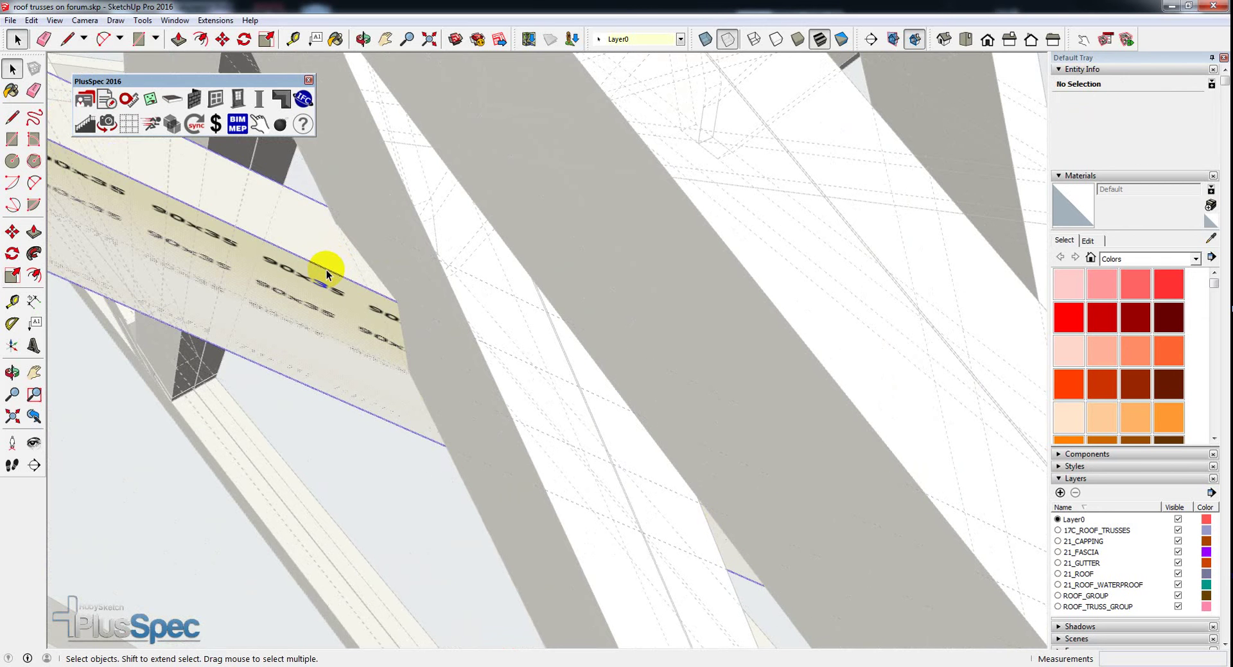
pyautogui.press('Delete')
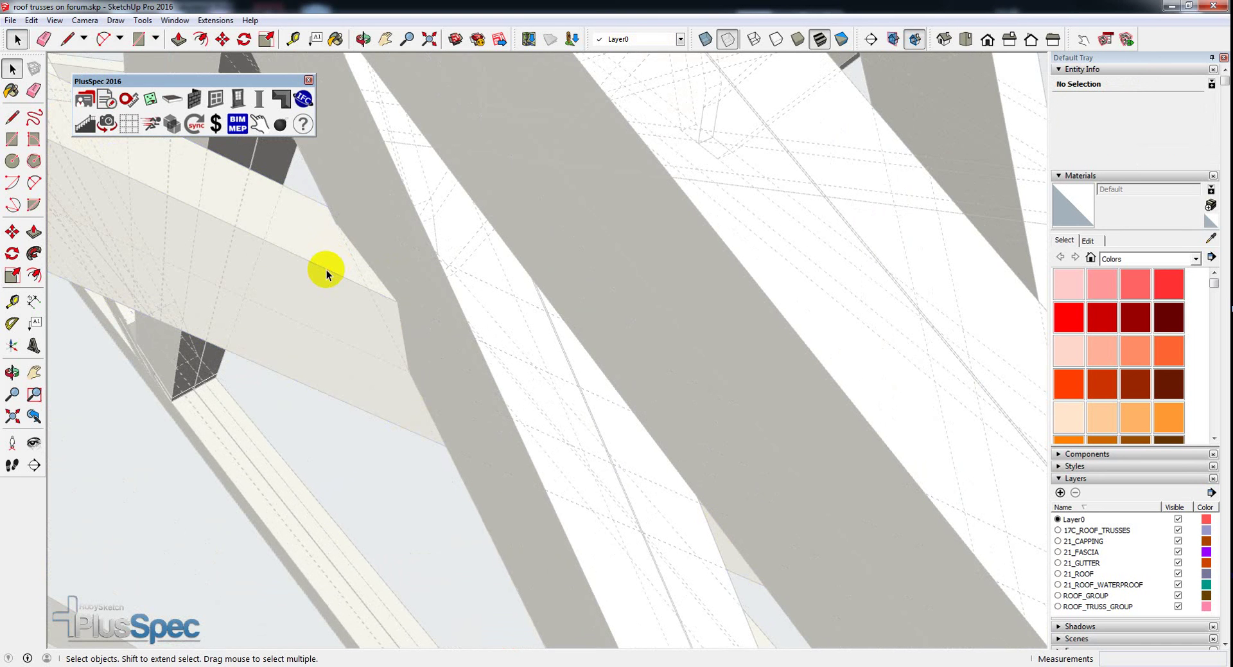
# Step: Select the Common Truss#42 beam geometry, exit the group, and select the textured beam
pyautogui.click(326, 271)
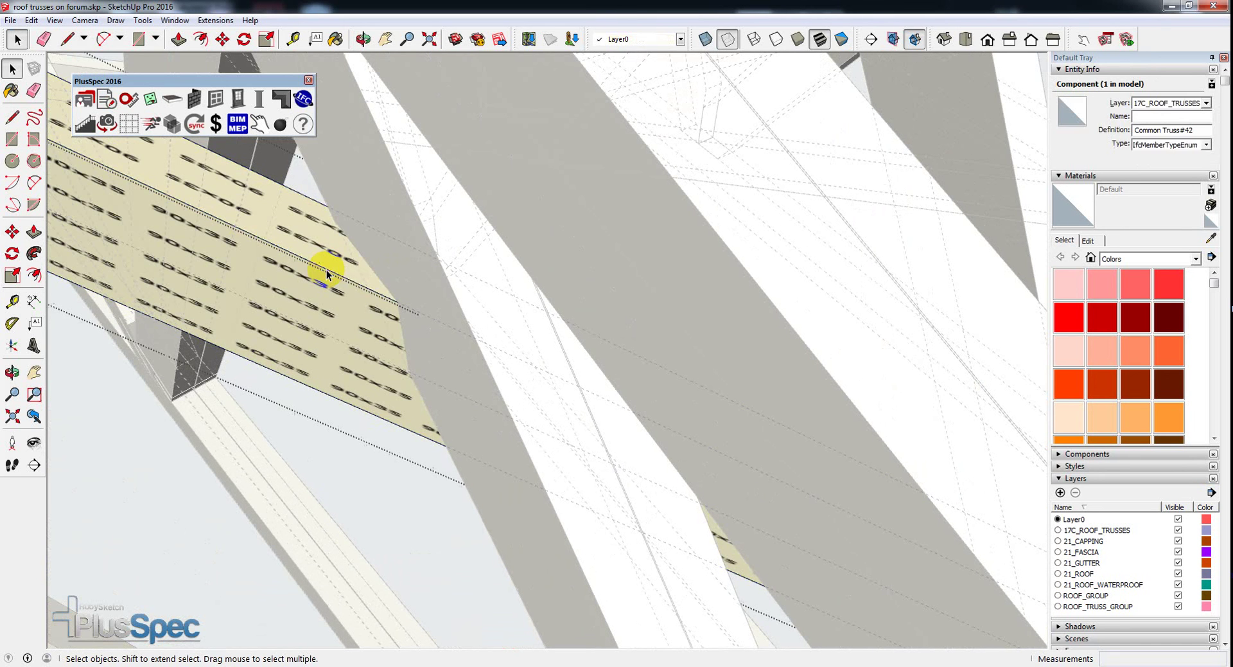
pyautogui.click(326, 271)
pyautogui.tripleClick(327, 272)
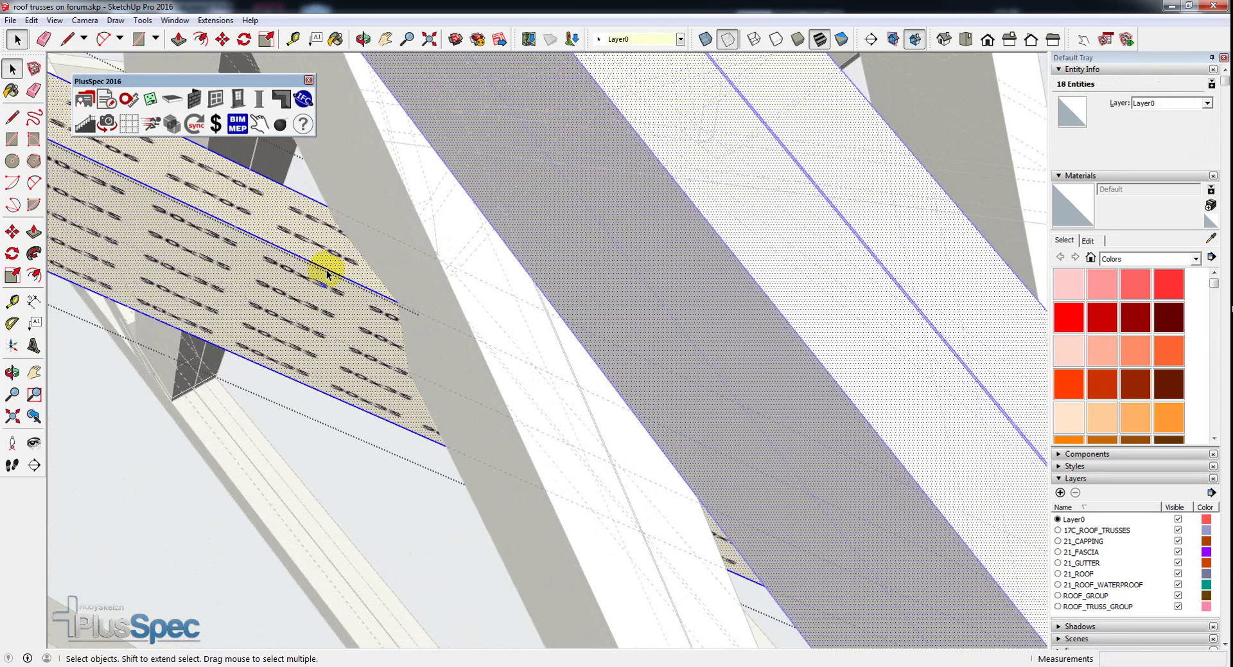
pyautogui.scroll(-2, 326, 274)
pyautogui.press('Escape')
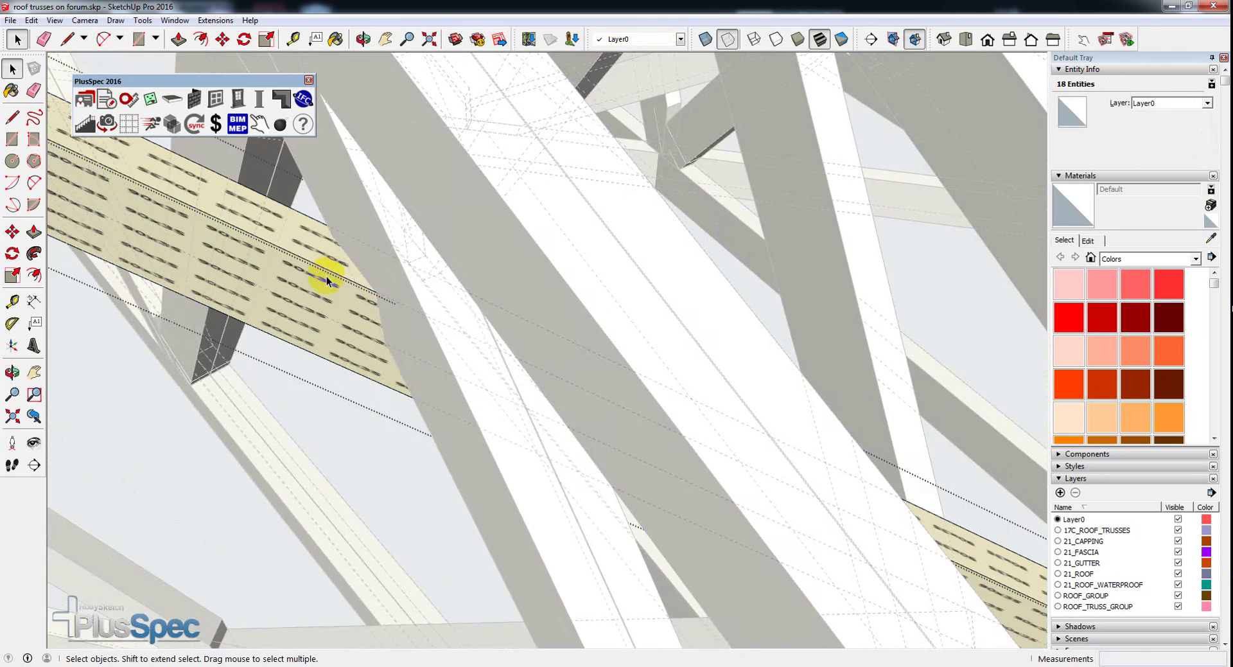
pyautogui.click(326, 280)
# Step: Make the Middle Side beam component unique as Middle Side#3
pyautogui.rightClick(326, 277)
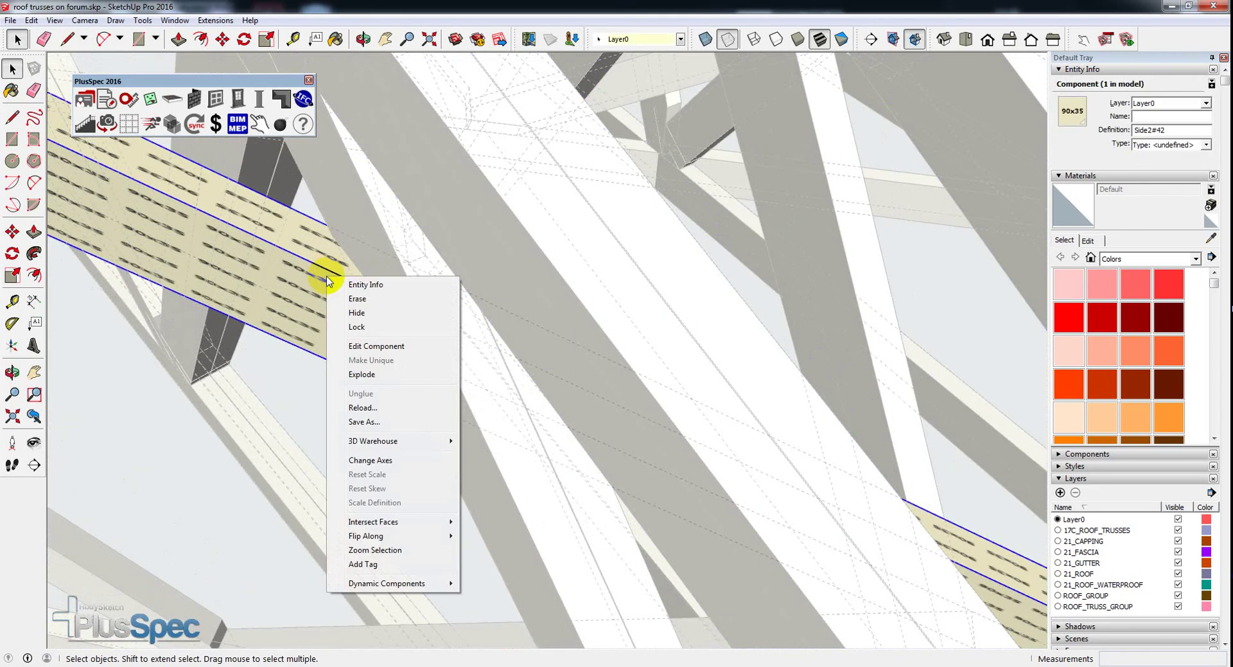
pyautogui.click(317, 269)
pyautogui.click(314, 270)
pyautogui.rightClick(313, 270)
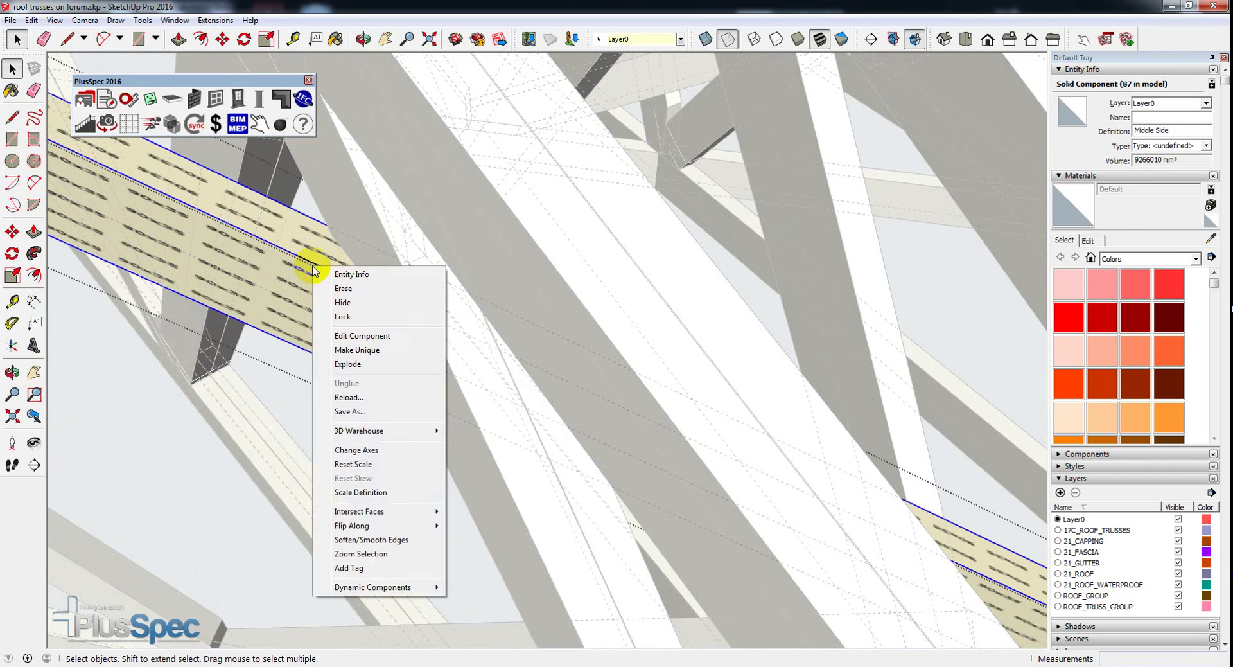
pyautogui.click(357, 349)
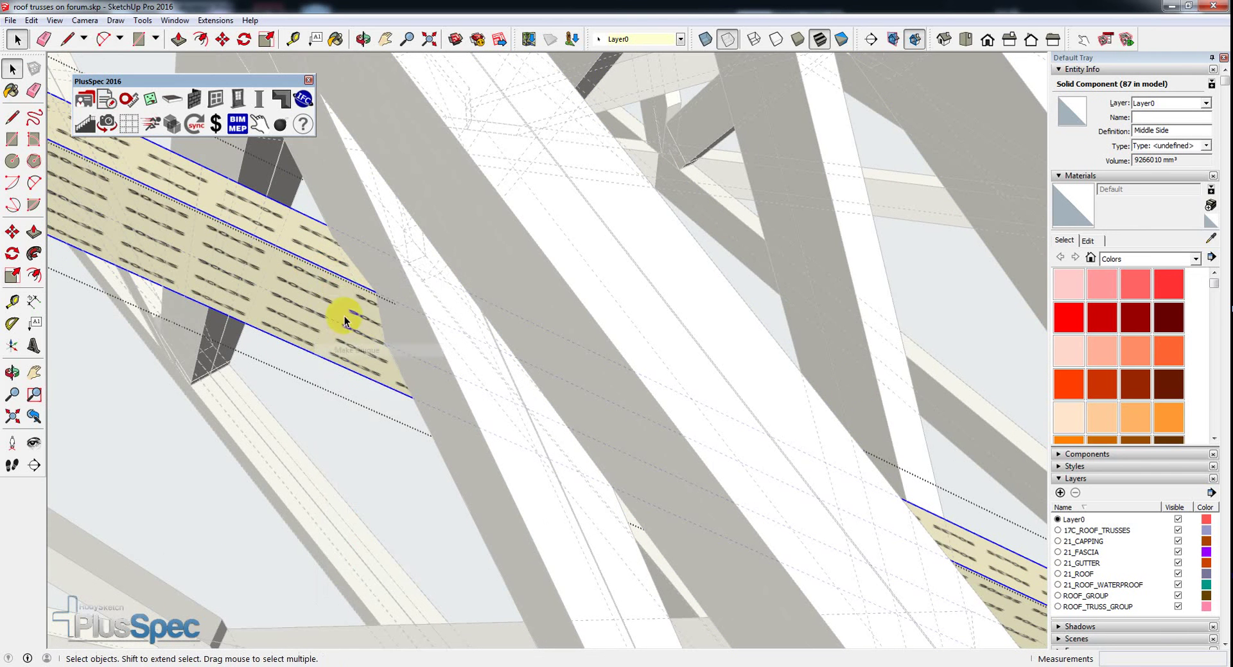
# Step: Open Middle Side#3, select all its geometry, and copy the 18 entities with Edit > Copy
pyautogui.tripleClick(337, 276)
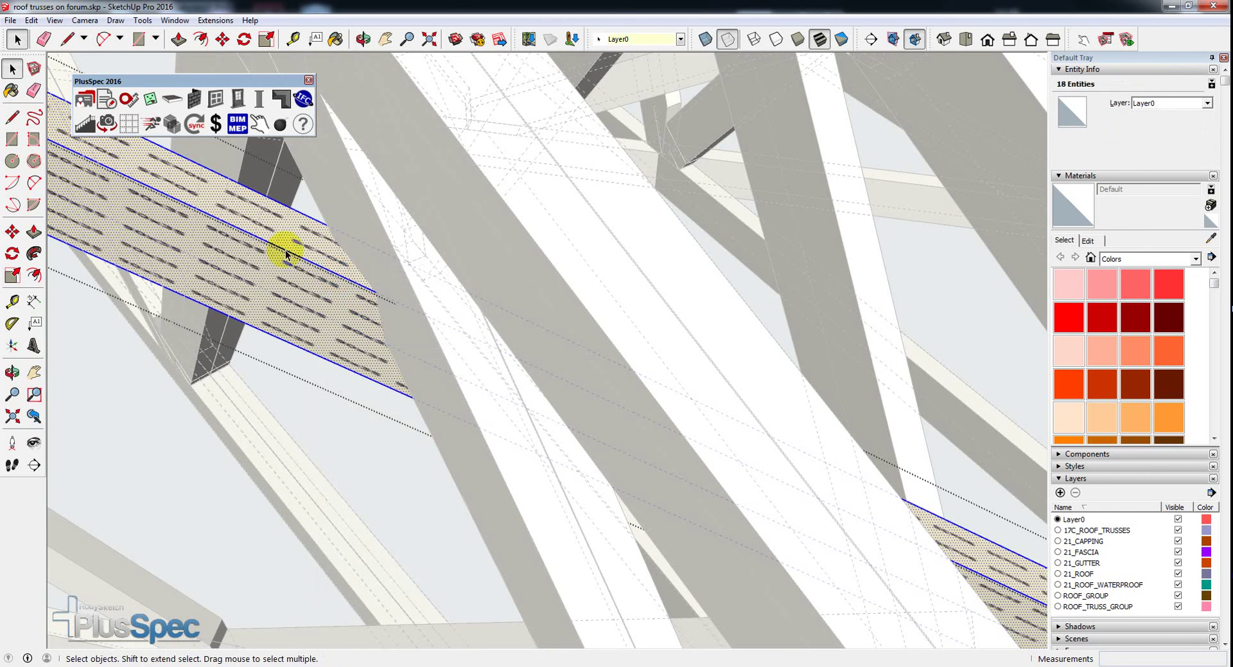
pyautogui.click(55, 19)
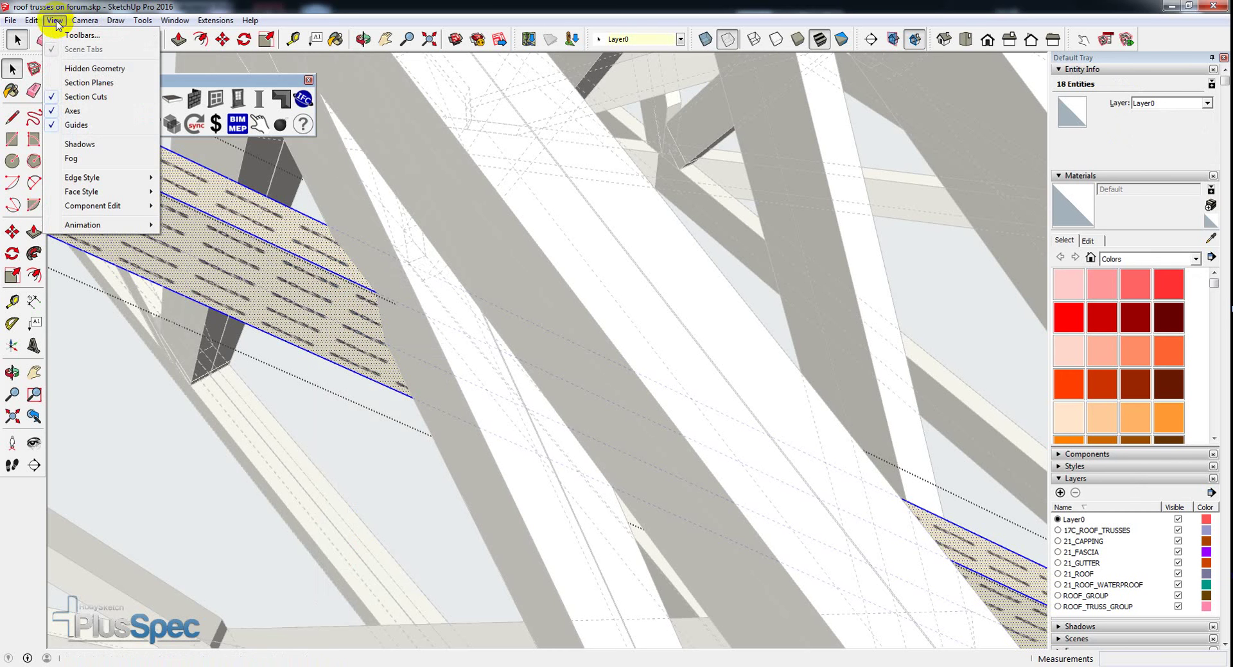
pyautogui.moveTo(31, 21)
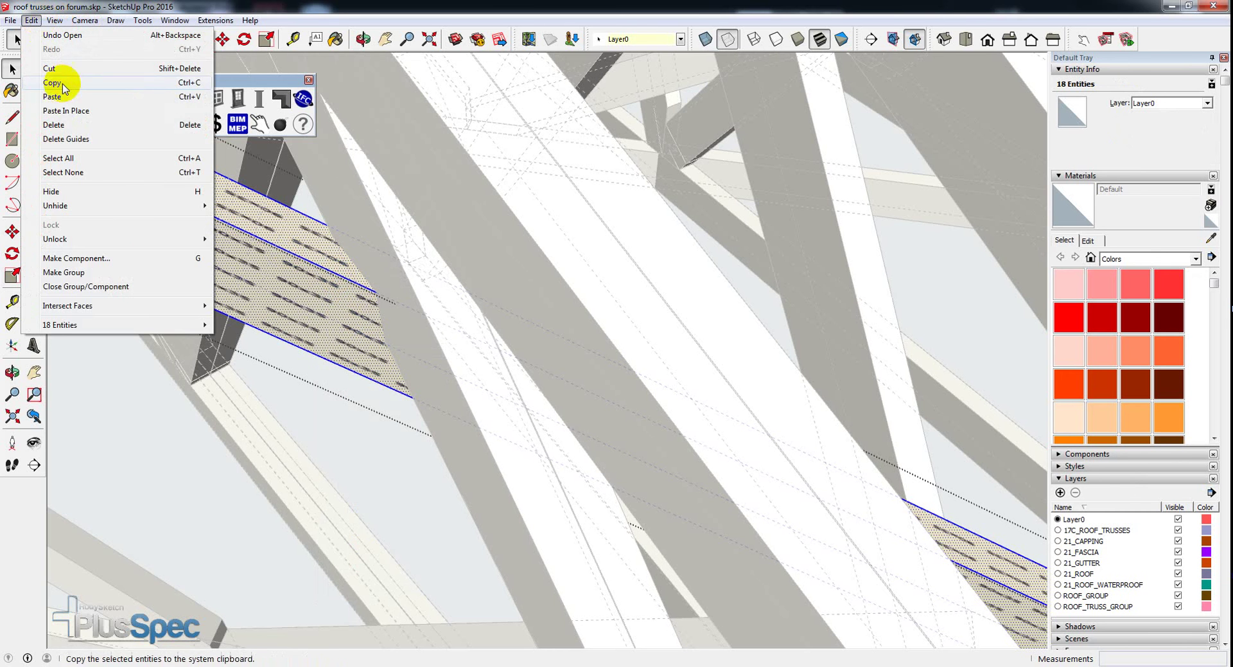
pyautogui.click(63, 112)
pyautogui.scroll(-2, 175, 171)
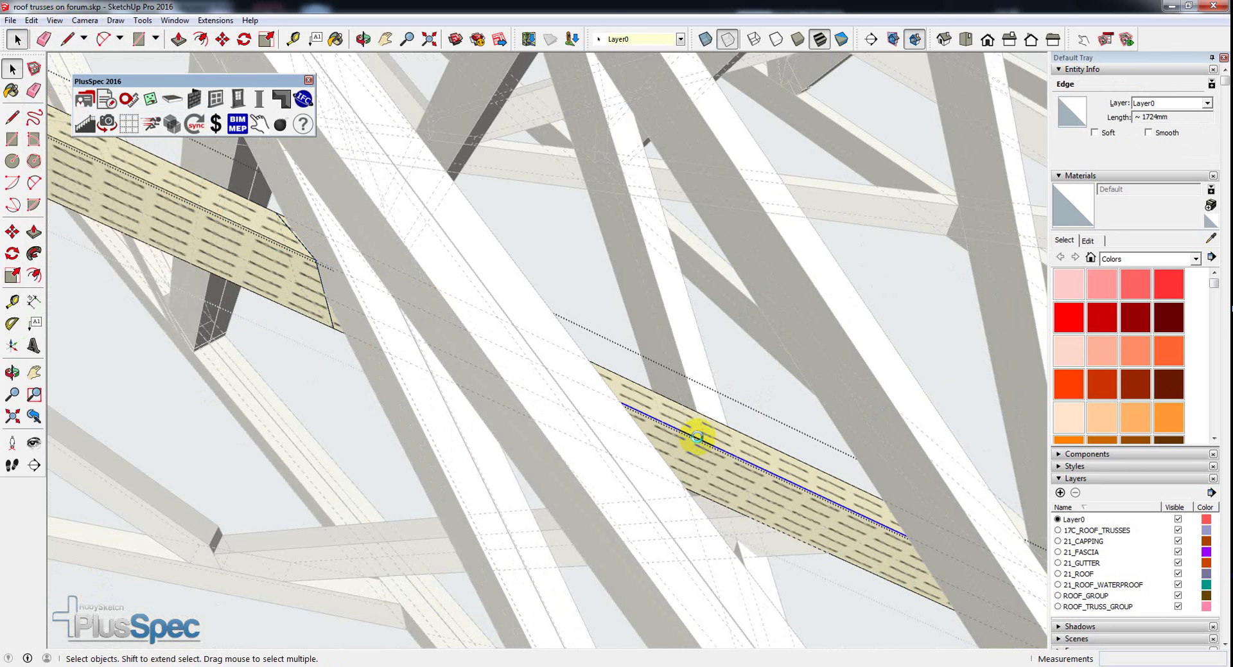
# Step: Delete the beam's upper edges and their face strips
pyautogui.press('Delete')
pyautogui.click(679, 404)
pyautogui.press('Delete')
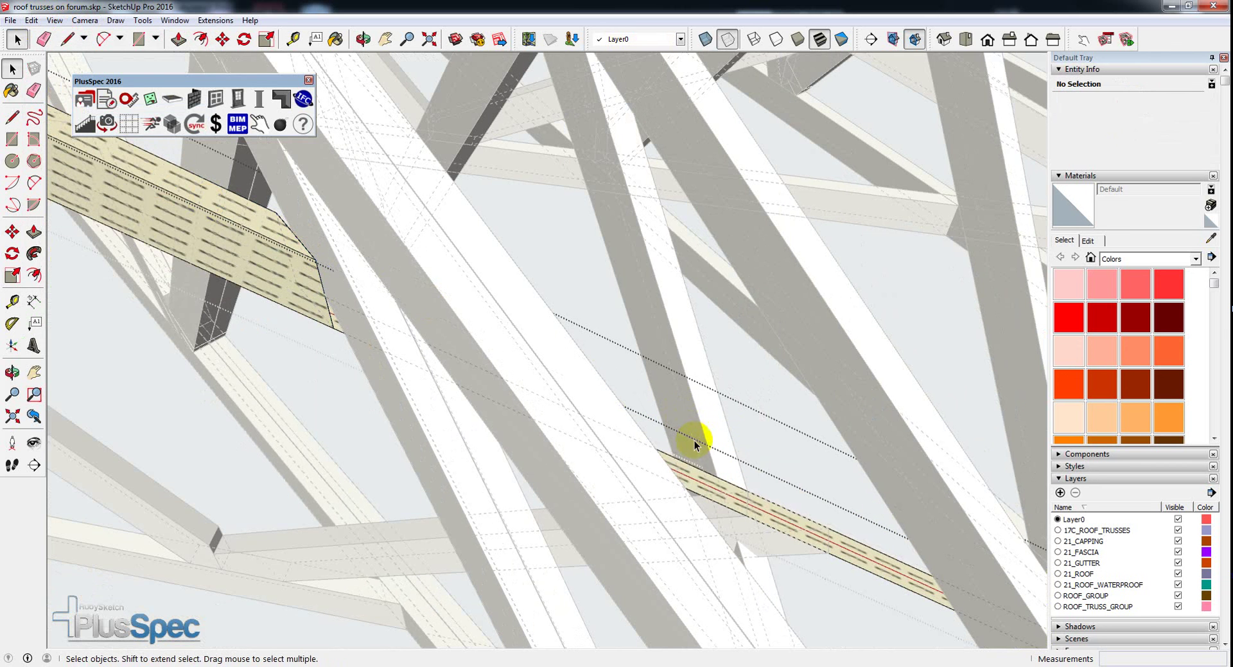
pyautogui.press('Delete')
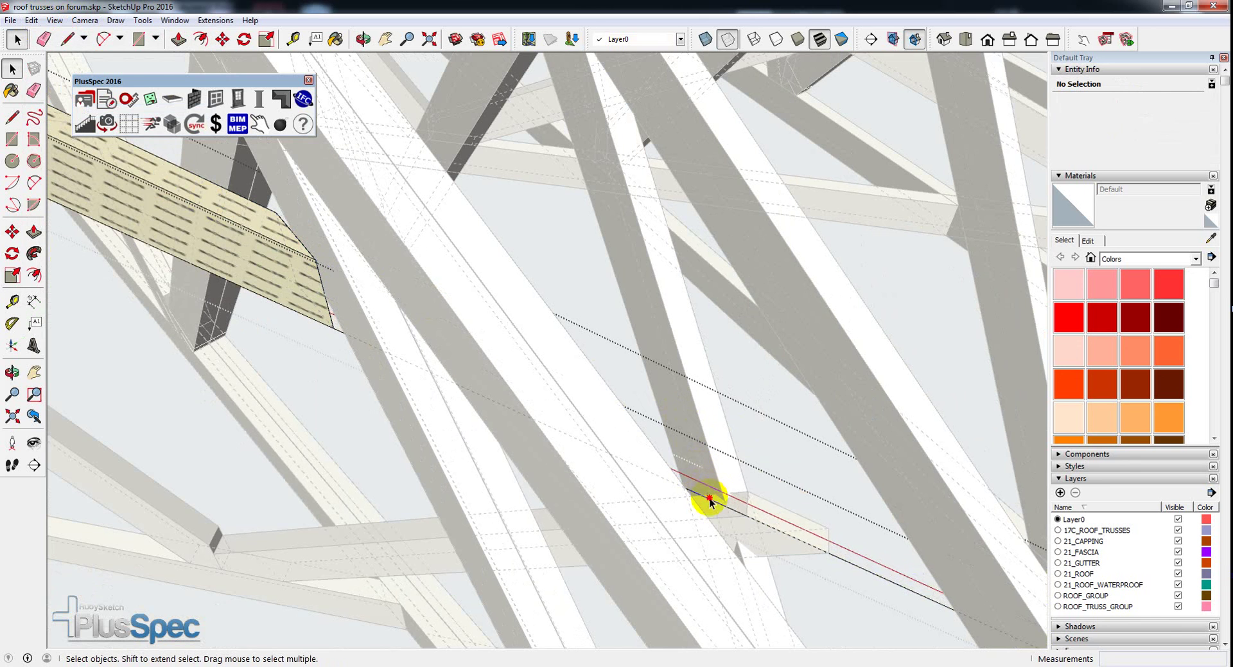
pyautogui.click(711, 501)
pyautogui.press('Delete')
# Step: Exit the group, then zoom out and orbit around to the tiled roof model
pyautogui.click(625, 395)
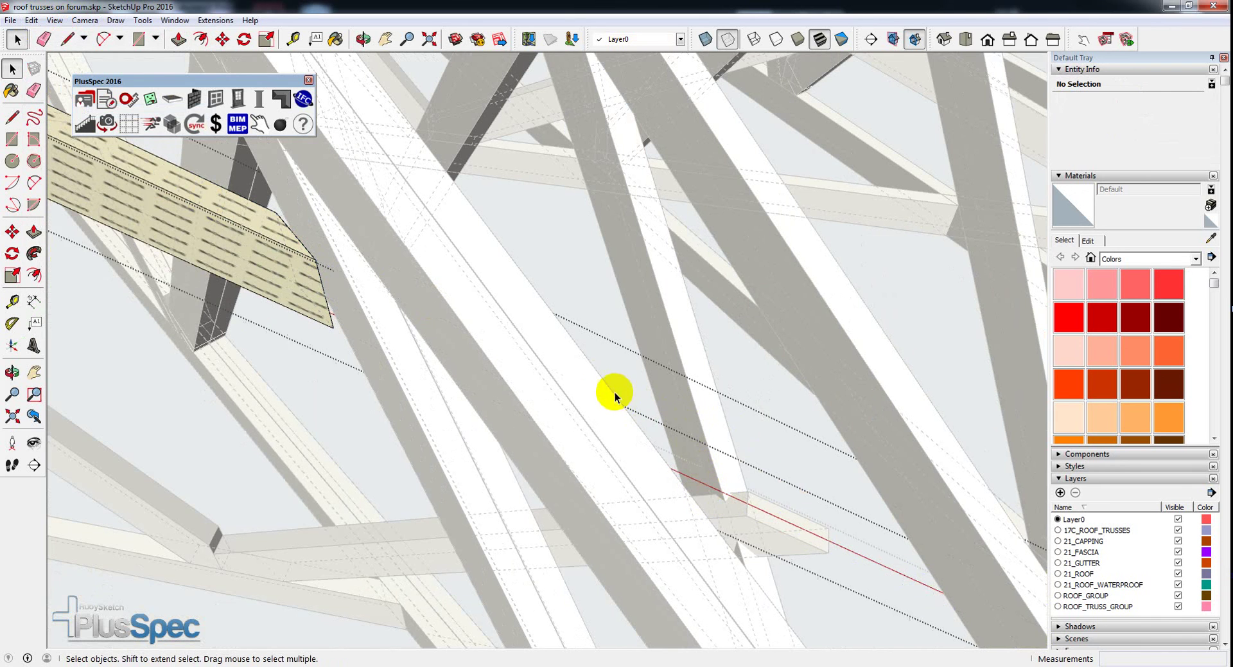
pyautogui.click(615, 392)
pyautogui.scroll(-5, 605, 388)
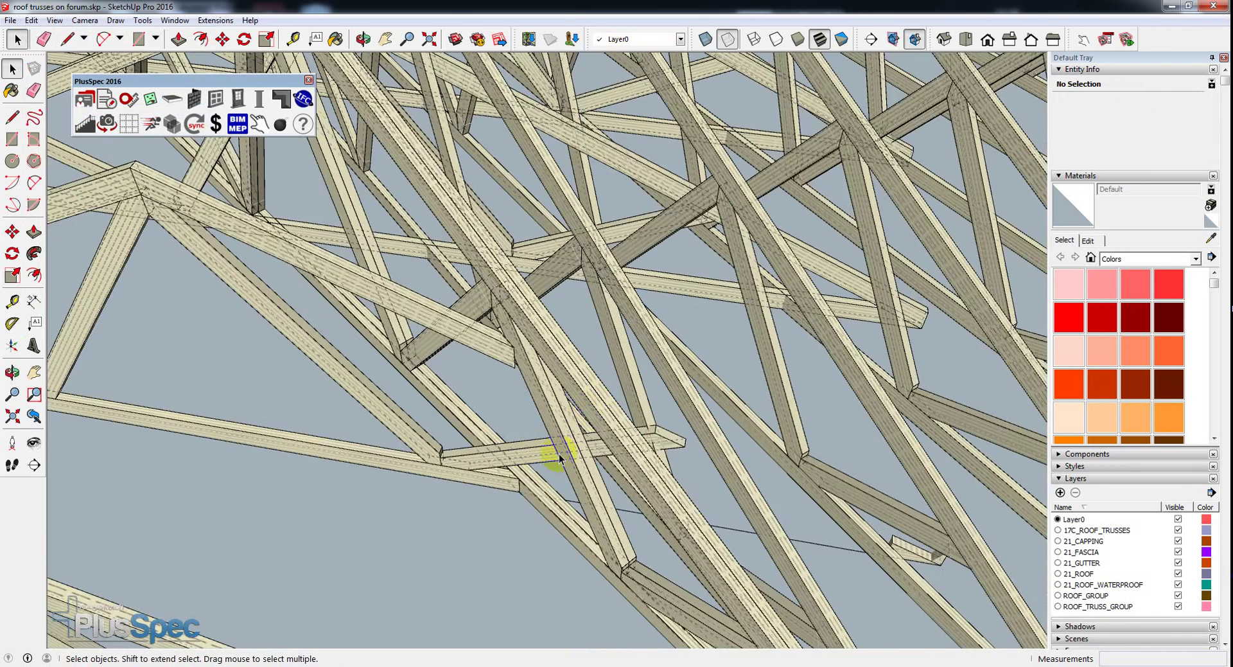
pyautogui.scroll(-6, 540, 457)
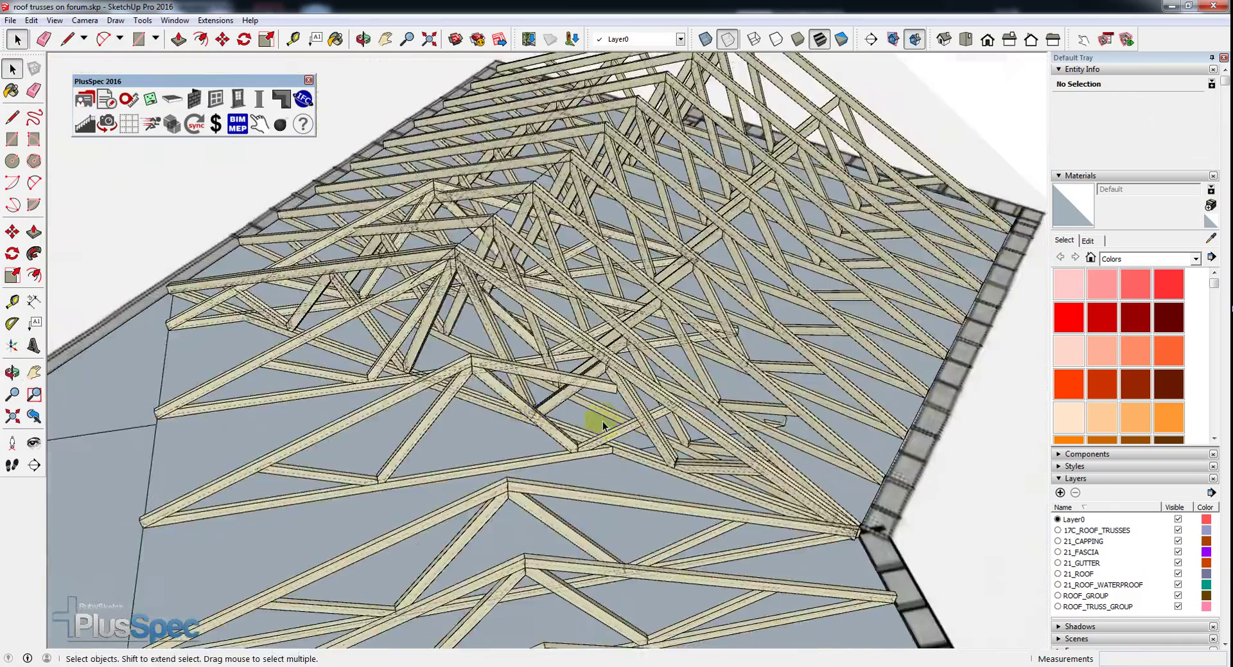
pyautogui.moveTo(604, 425)
pyautogui.mouseDown(button='middle')
pyautogui.moveTo(643, 418)
pyautogui.moveTo(572, 418)
pyautogui.moveTo(622, 420)
pyautogui.mouseUp(button='middle')
pyautogui.moveTo(622, 420); pyautogui.dragTo(724, 416)
pyautogui.moveTo(724, 415); pyautogui.dragTo(693, 425, button='middle')
pyautogui.scroll(-3, 598, 410)
pyautogui.scroll(-3, 692, 423)
pyautogui.moveTo(676, 383); pyautogui.dragTo(629, 257, button='middle')
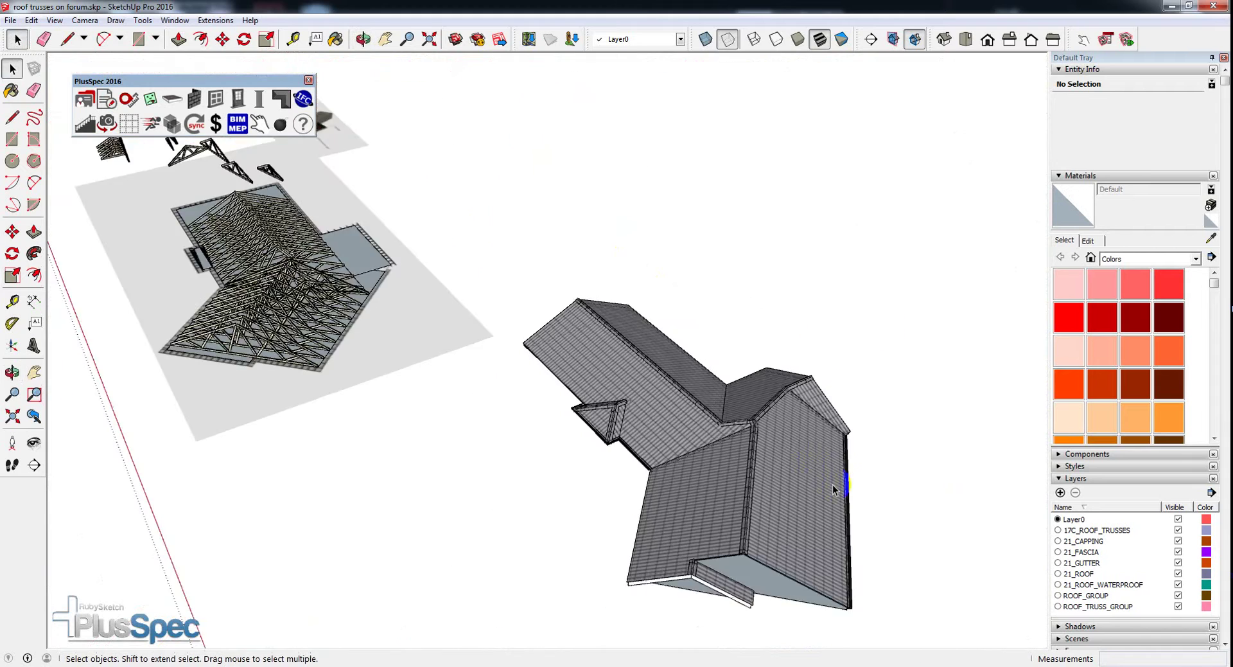
pyautogui.scroll(3, 797, 453)
pyautogui.scroll(-3, 711, 446)
pyautogui.moveTo(707, 444)
pyautogui.mouseDown(button='middle')
pyautogui.moveTo(792, 452)
pyautogui.moveTo(812, 405)
pyautogui.moveTo(788, 386)
pyautogui.moveTo(729, 379)
pyautogui.moveTo(761, 377)
pyautogui.mouseUp(button='middle')
pyautogui.scroll(4, 809, 397)
# Step: Draw a closed triangular face on the roof beside the hip and select it
pyautogui.press('l')
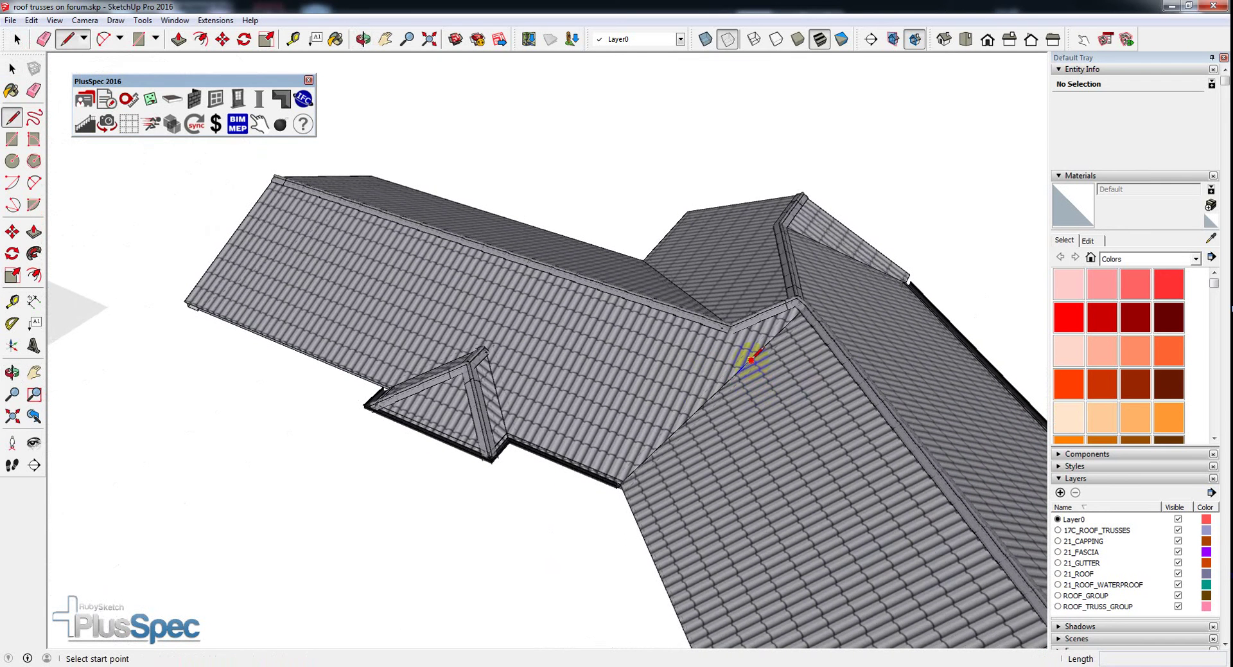
pyautogui.click(751, 360)
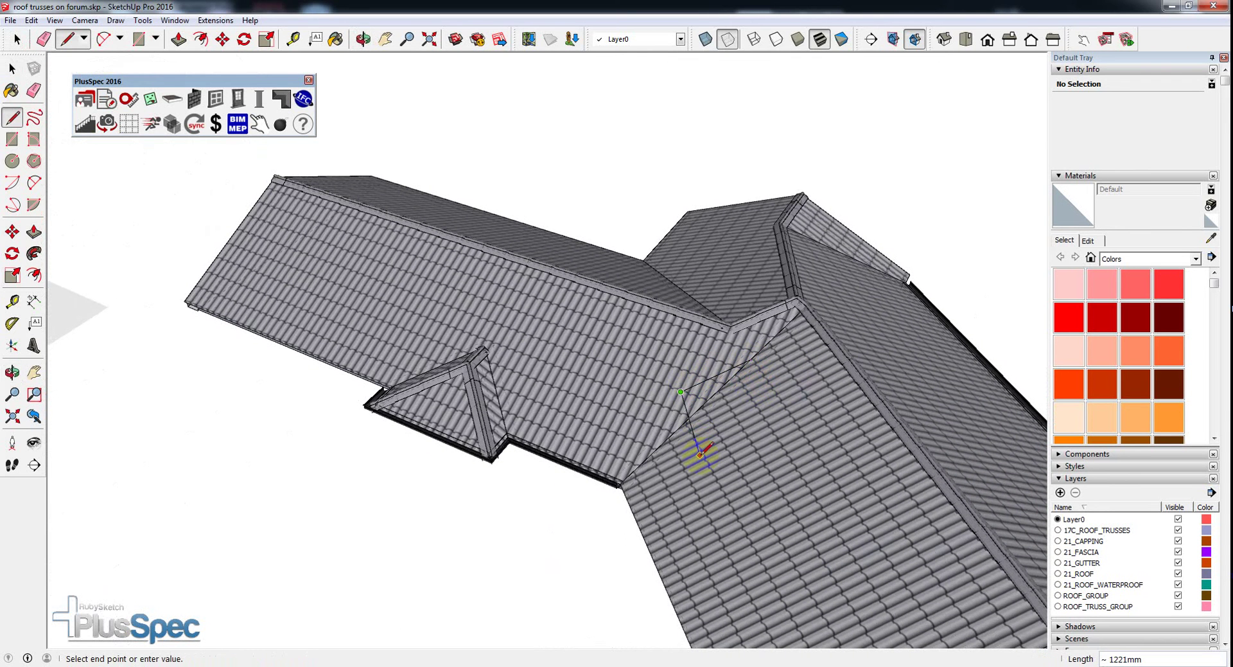
pyautogui.click(750, 360)
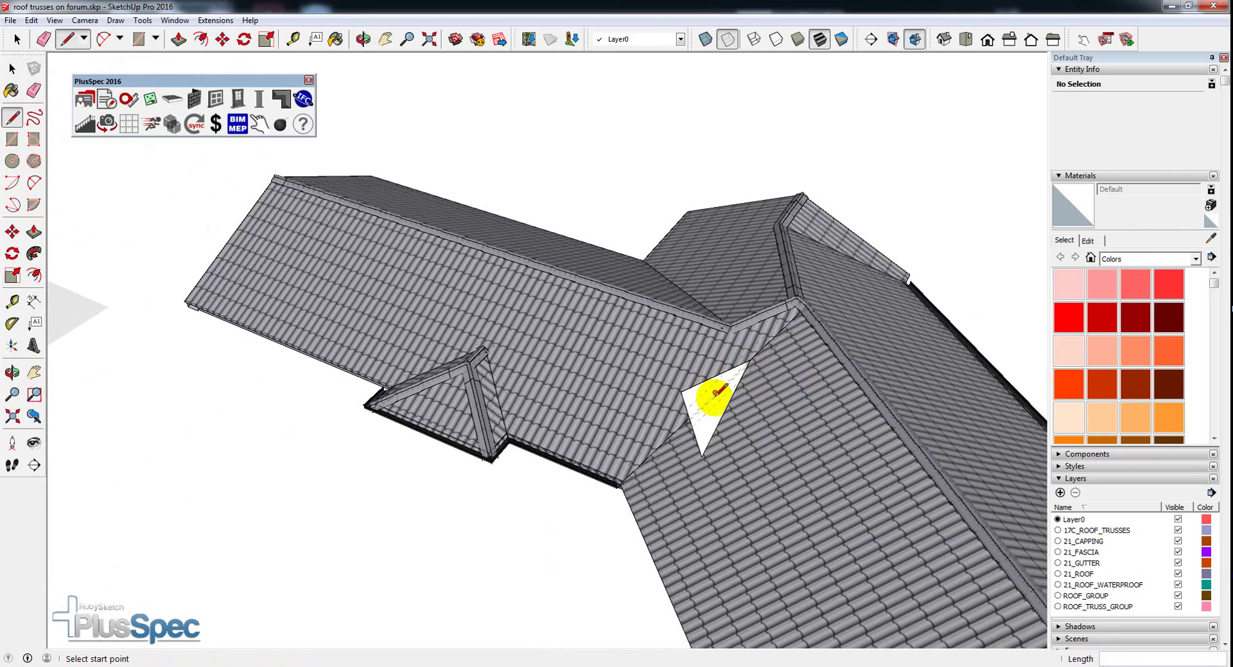
pyautogui.scroll(2, 710, 401)
pyautogui.moveTo(697, 469); pyautogui.dragTo(885, 404, button='middle')
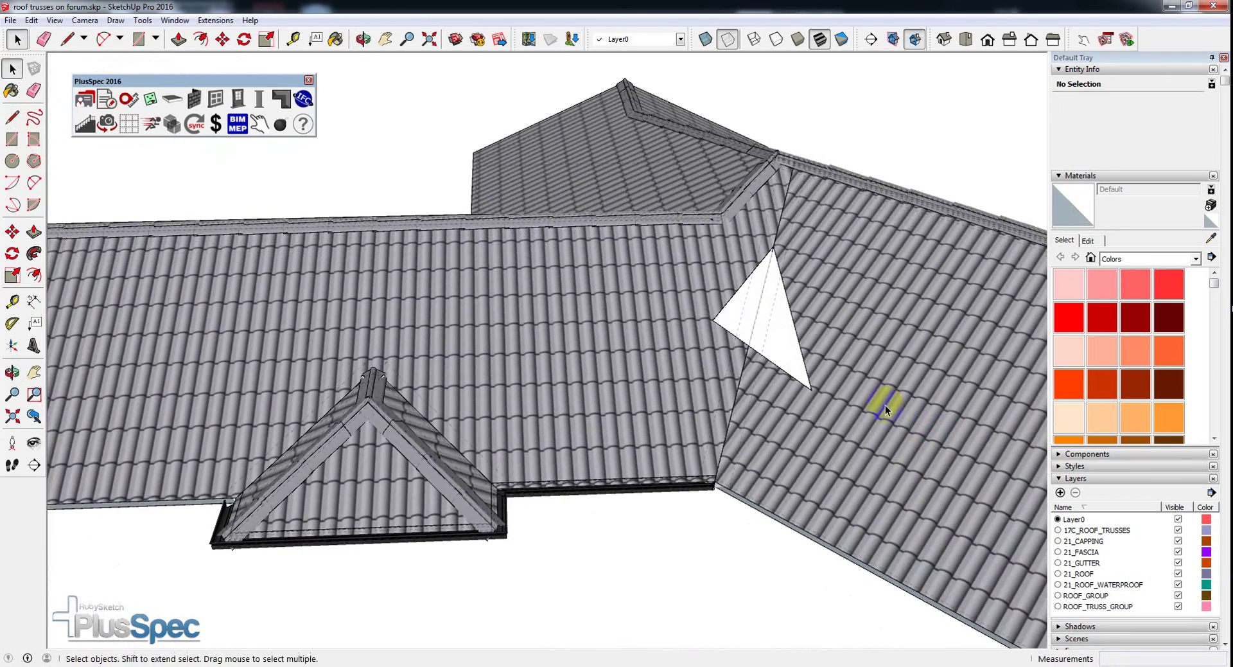
pyautogui.click(785, 339)
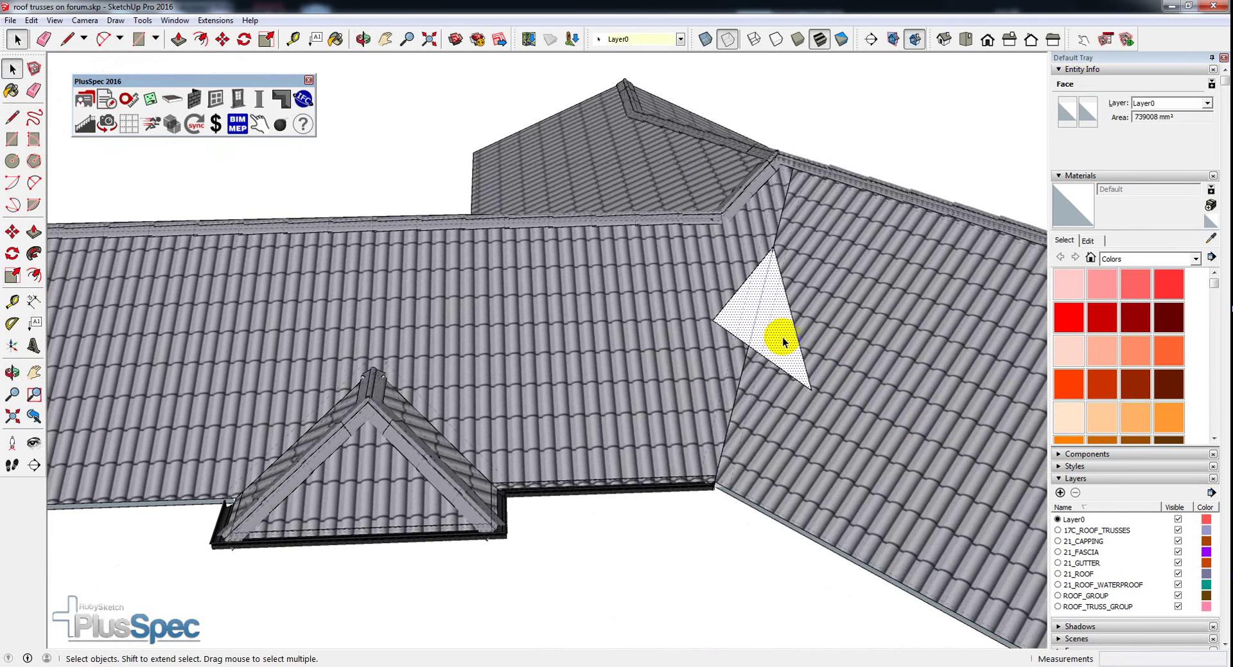
# Step: Try PlusSpec roof framing on the selected triangle, then close the Roof Tools
pyautogui.click(285, 100)
pyautogui.click(235, 180)
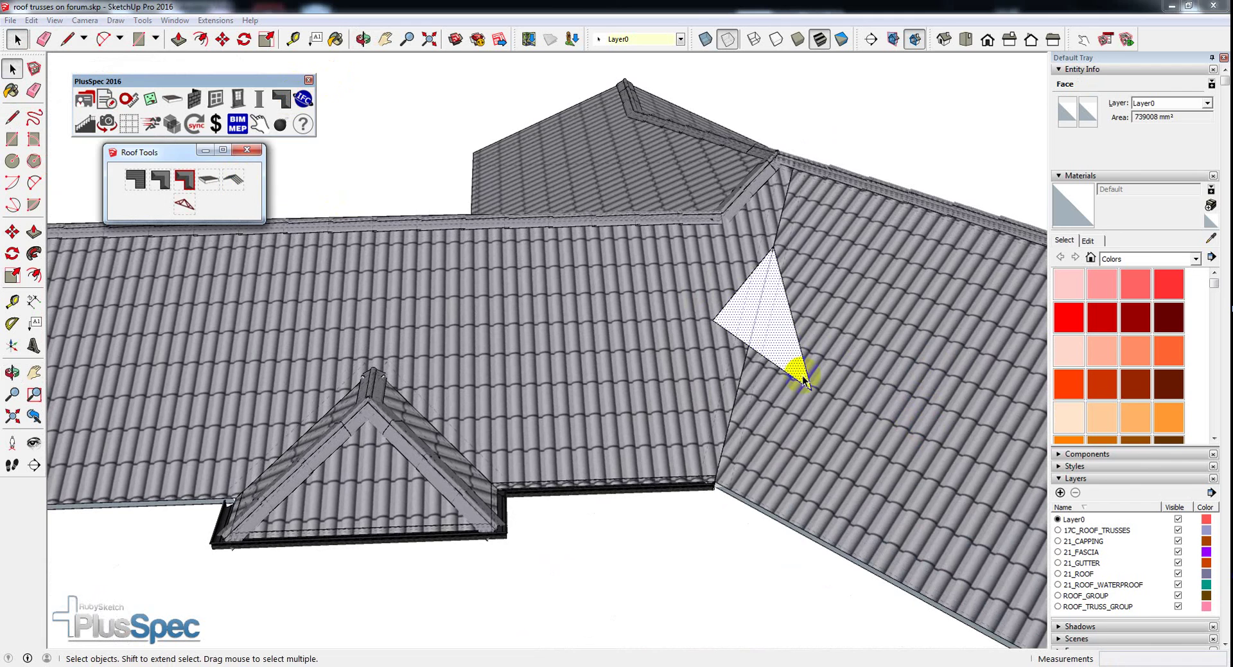
pyautogui.click(248, 150)
pyautogui.moveTo(705, 316); pyautogui.dragTo(719, 404, button='middle')
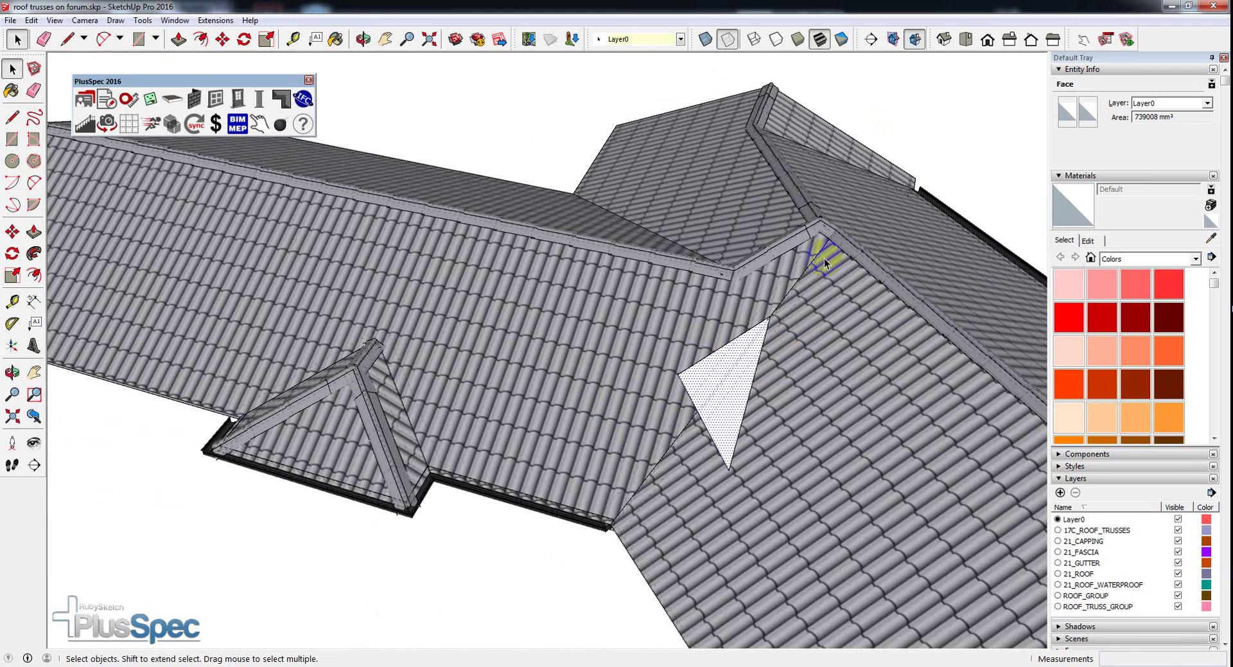
# Step: Orbit, pan and zoom across the truss framing and roof, then open the PlusSpec Roof Tools palette
pyautogui.press('o')
pyautogui.moveTo(697, 394); pyautogui.dragTo(669, 385)
pyautogui.scroll(-3, 670, 384)
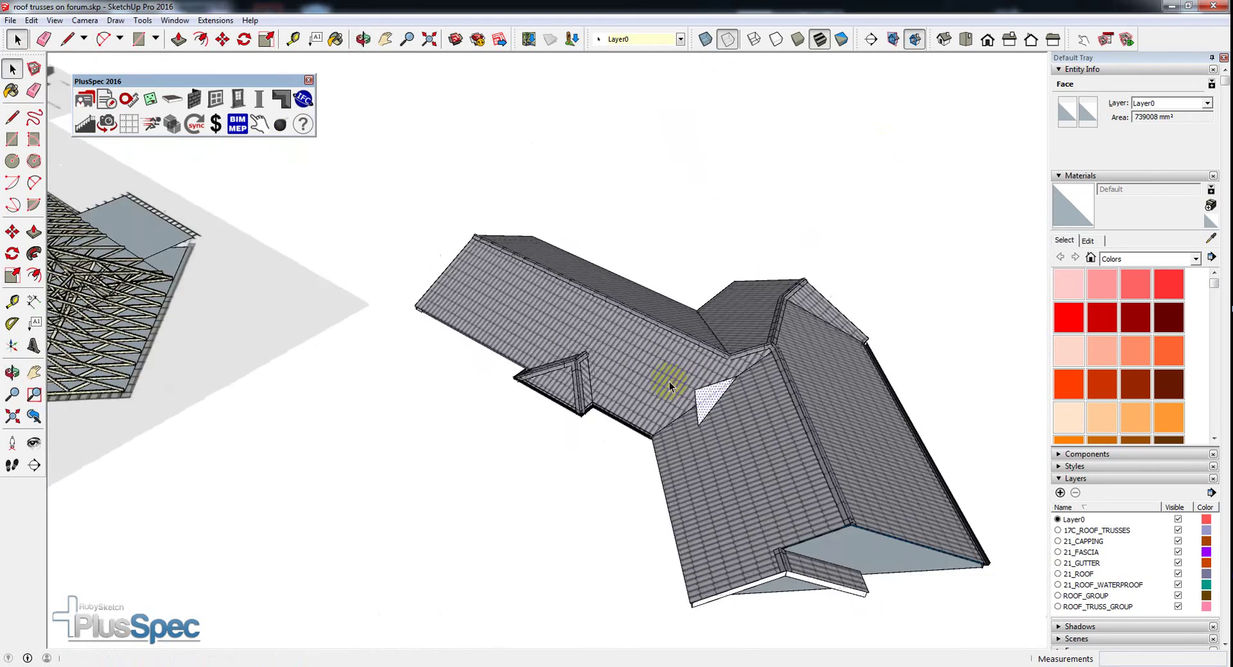
pyautogui.moveTo(670, 384); pyautogui.dragTo(606, 406, button='middle')
pyautogui.moveTo(606, 406); pyautogui.dragTo(370, 338)
pyautogui.press('space')
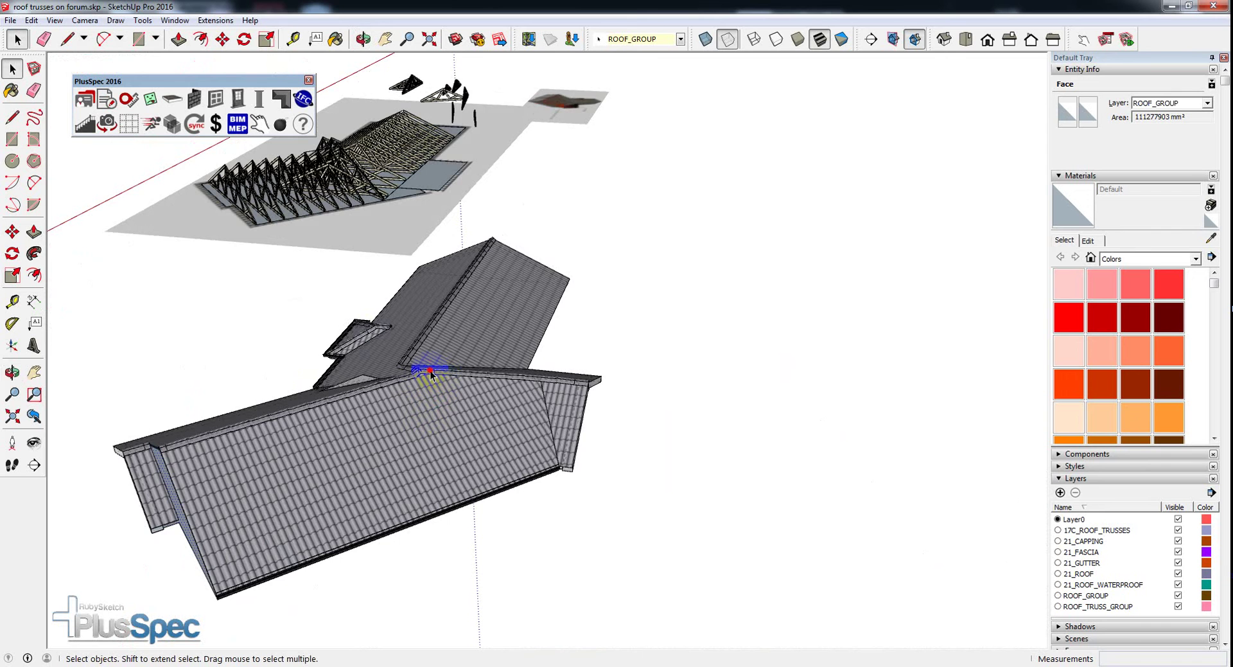
pyautogui.moveTo(431, 374); pyautogui.dragTo(518, 369, button='middle')
pyautogui.keyDown('shift'); pyautogui.moveTo(305, 231); pyautogui.dragTo(489, 413, button='middle'); pyautogui.keyUp('shift')
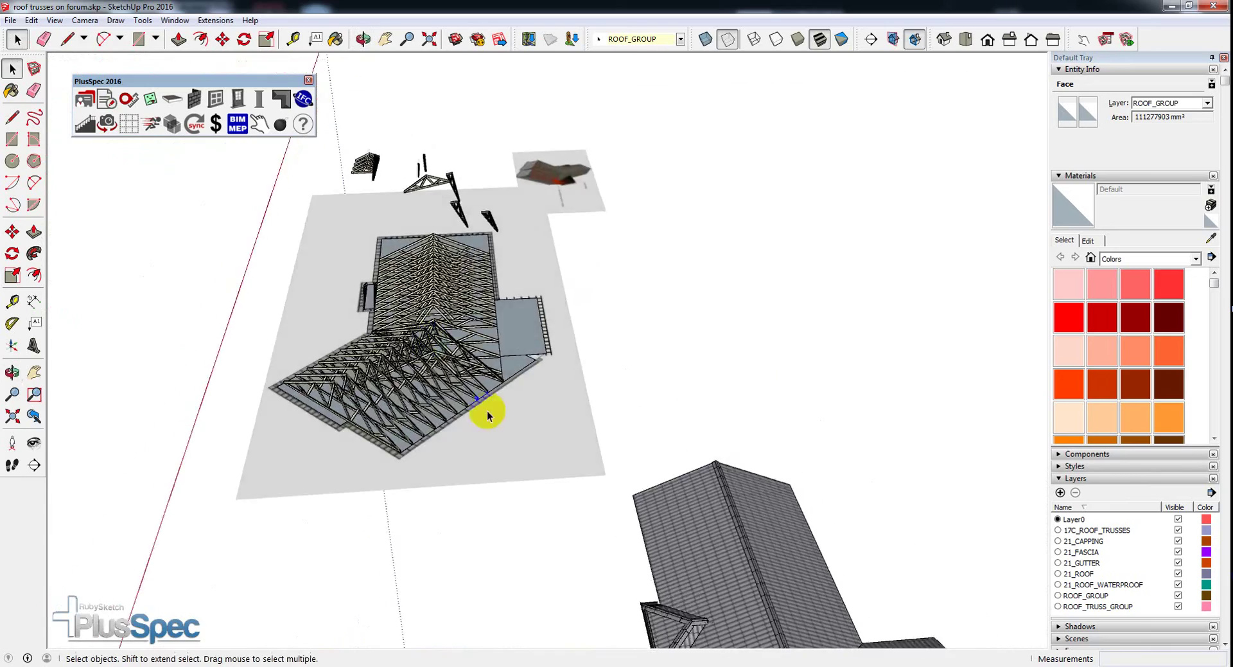
pyautogui.scroll(3, 422, 317)
pyautogui.scroll(6, 424, 315)
pyautogui.moveTo(441, 310); pyautogui.dragTo(213, 316, button='middle')
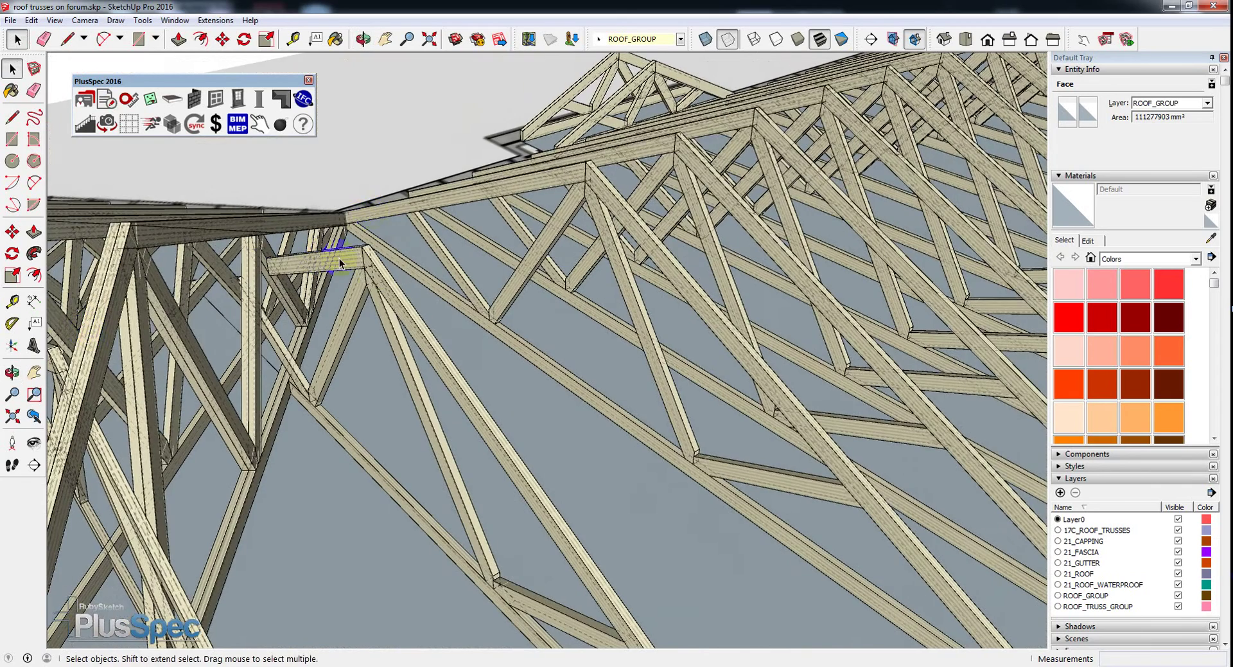
pyautogui.scroll(-8, 340, 262)
pyautogui.moveTo(418, 273); pyautogui.dragTo(522, 227, button='middle')
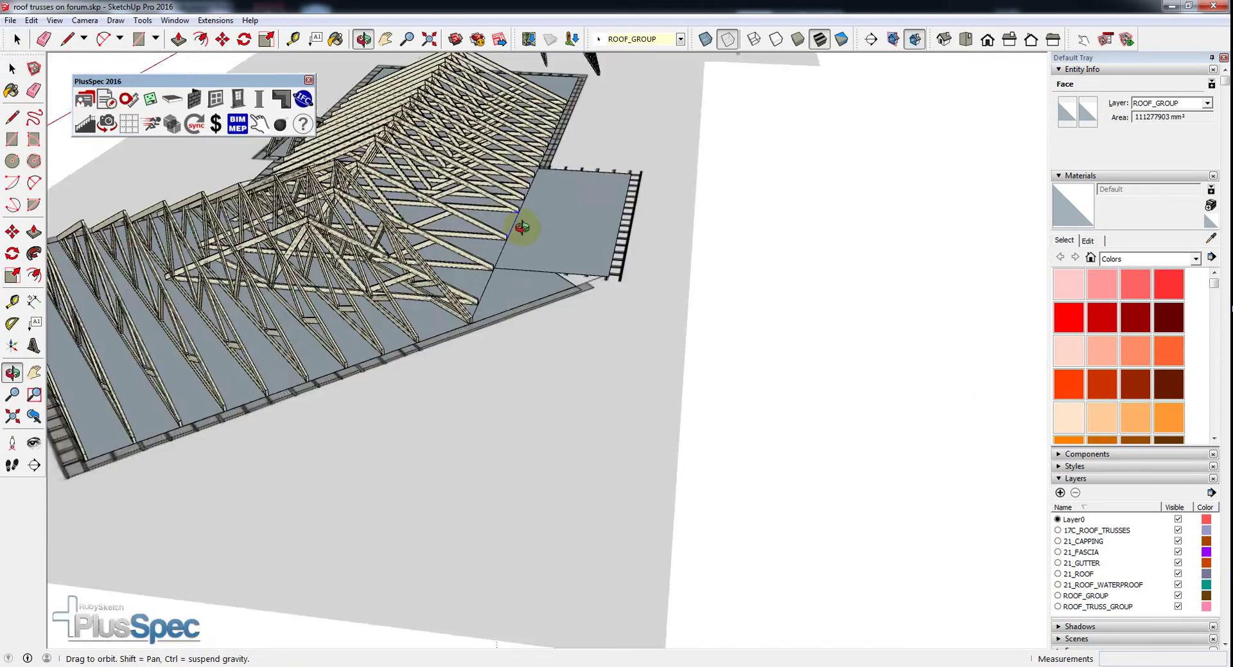
pyautogui.scroll(-6, 528, 234)
pyautogui.scroll(-3, 610, 401)
pyautogui.keyDown('shift'); pyautogui.moveTo(649, 405); pyautogui.dragTo(641, 383, button='middle'); pyautogui.keyUp('shift')
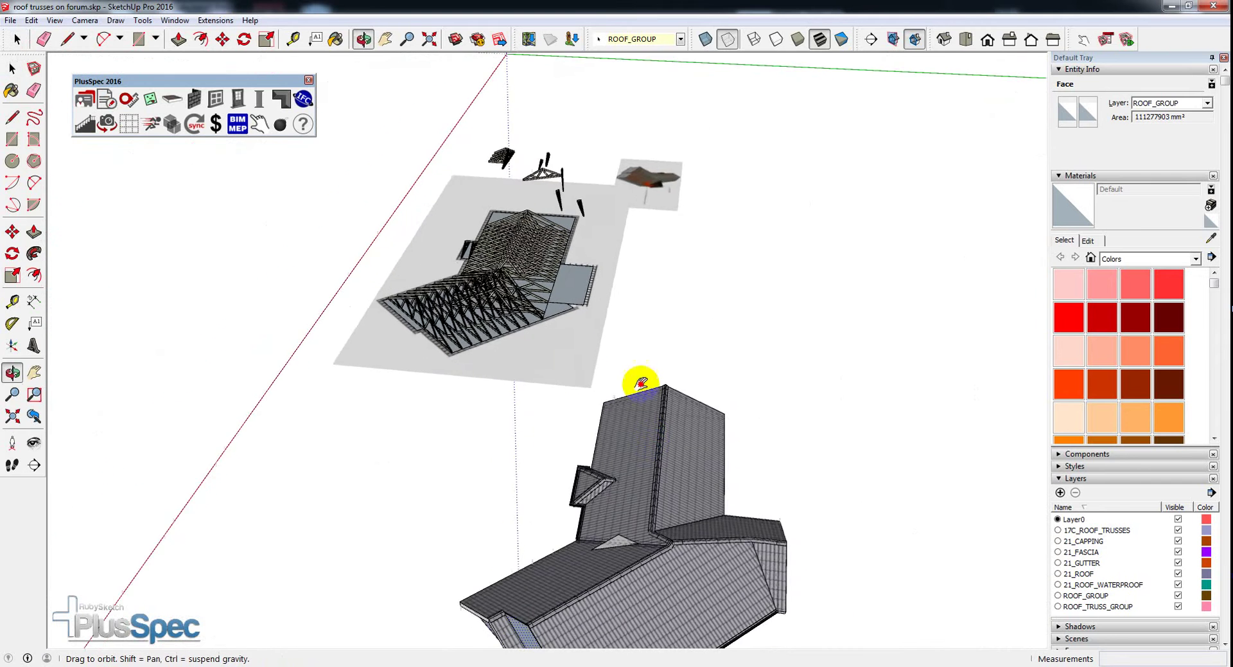
pyautogui.moveTo(641, 383); pyautogui.dragTo(645, 400)
pyautogui.press('space')
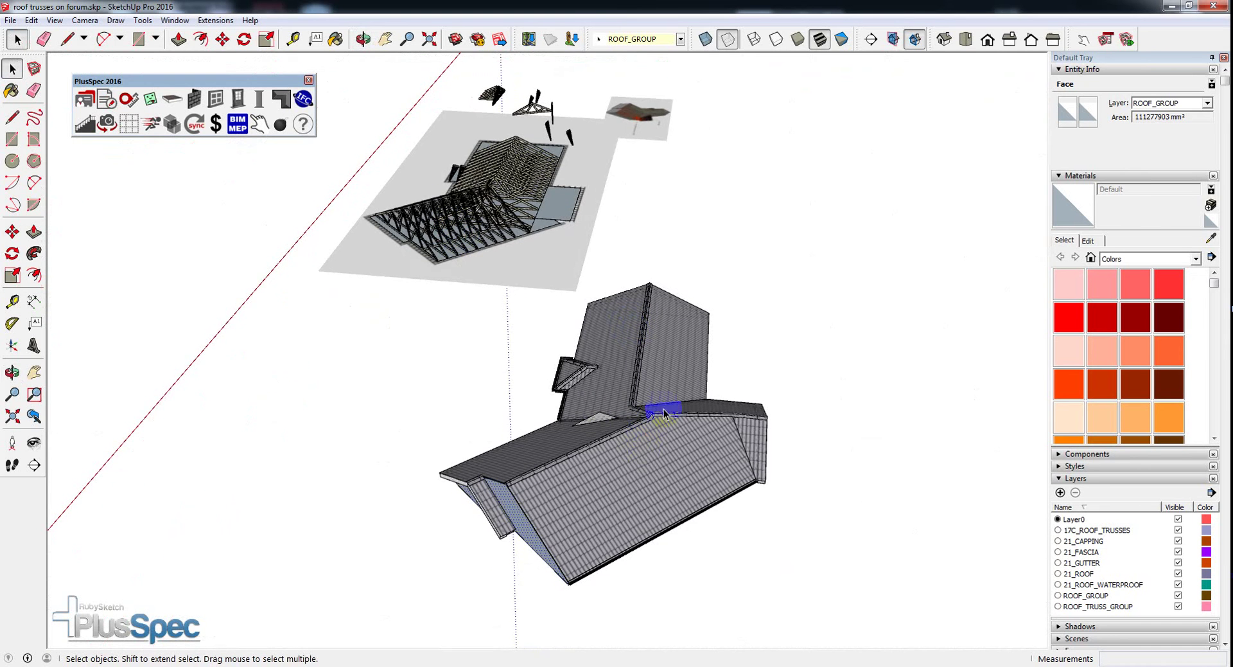
pyautogui.scroll(3, 663, 412)
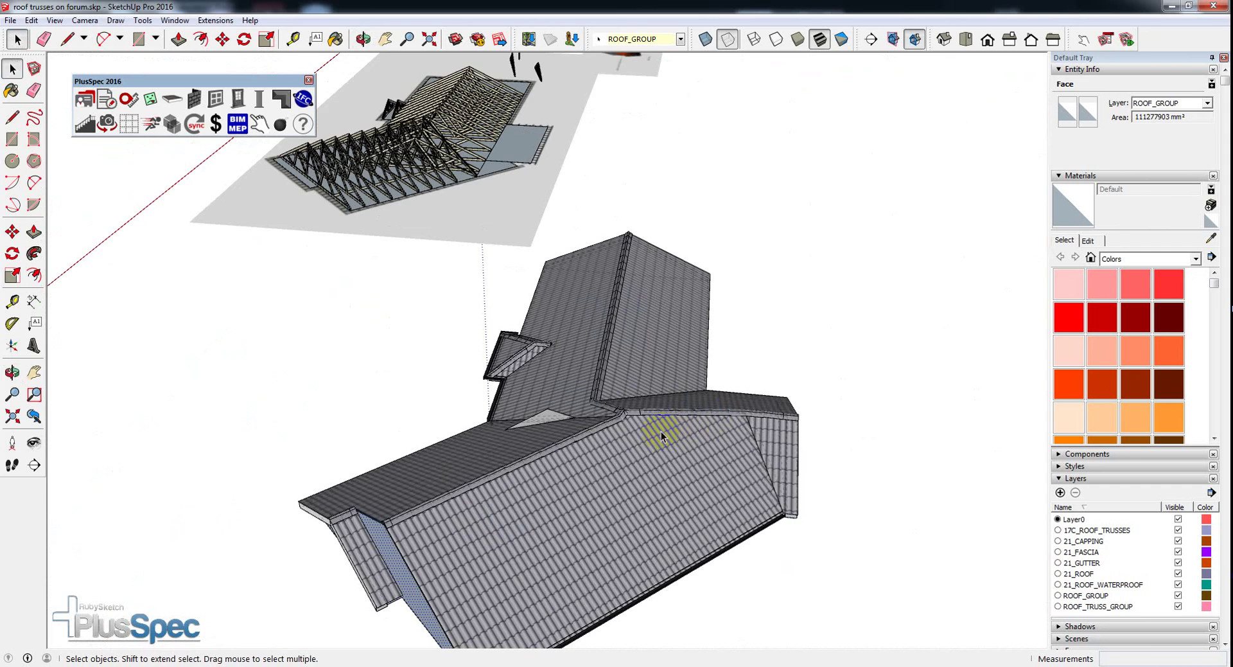
pyautogui.moveTo(609, 425); pyautogui.dragTo(482, 594, button='middle')
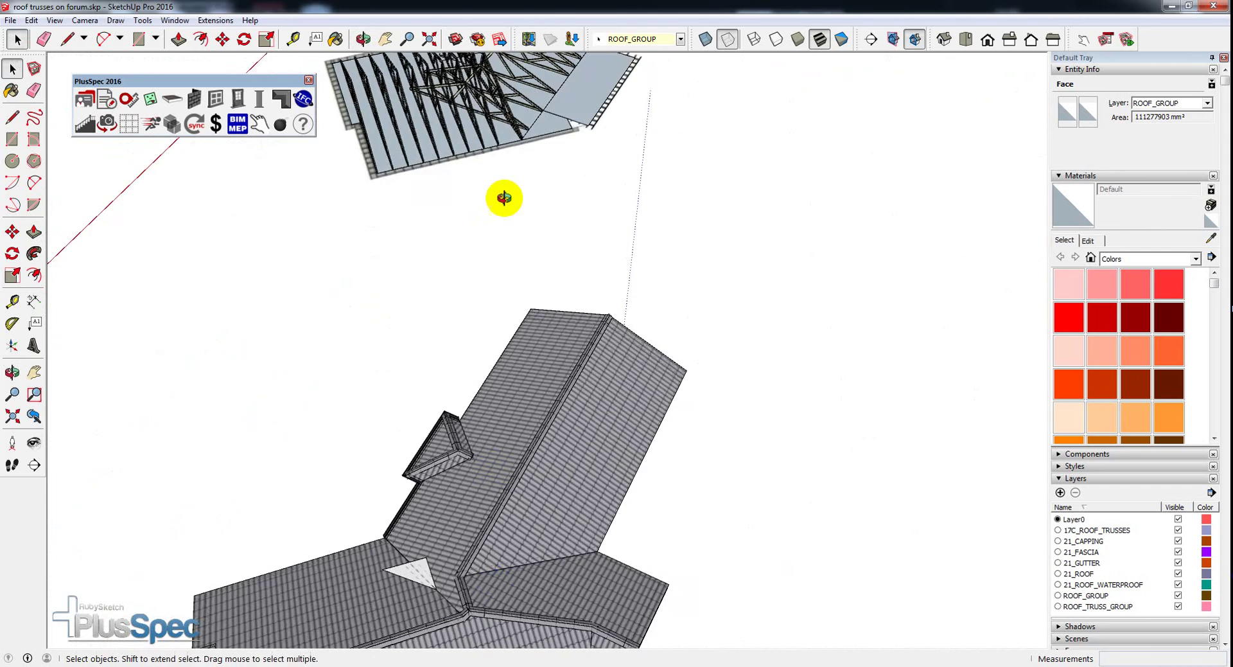
pyautogui.scroll(-1, 504, 200)
pyautogui.keyDown('shift'); pyautogui.moveTo(504, 205); pyautogui.dragTo(260, 322, button='middle'); pyautogui.keyUp('shift')
pyautogui.scroll(10, 548, 311)
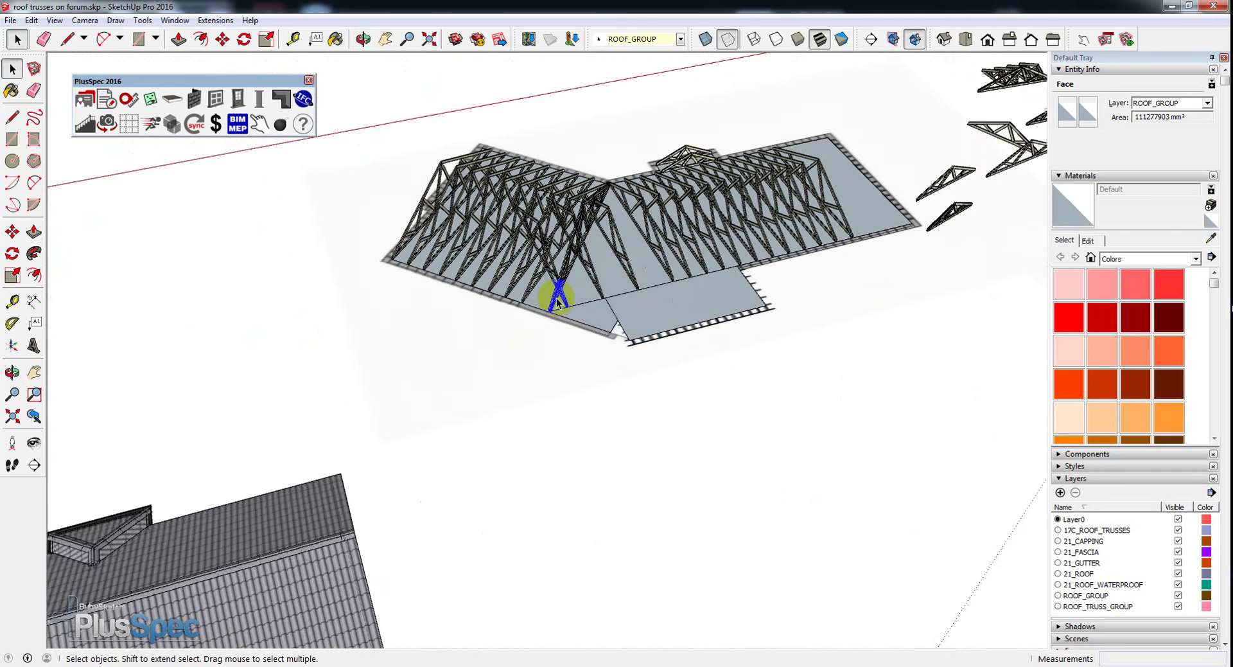
pyautogui.scroll(2, 548, 311)
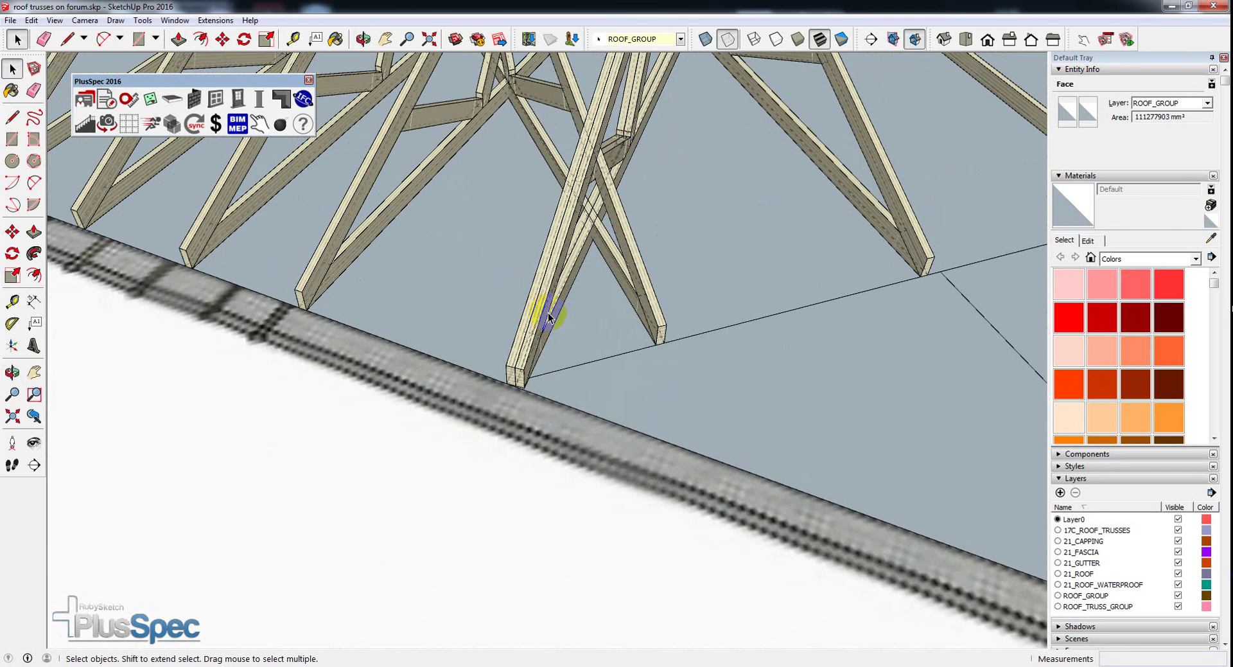
pyautogui.scroll(-8, 549, 312)
pyautogui.scroll(-1, 549, 314)
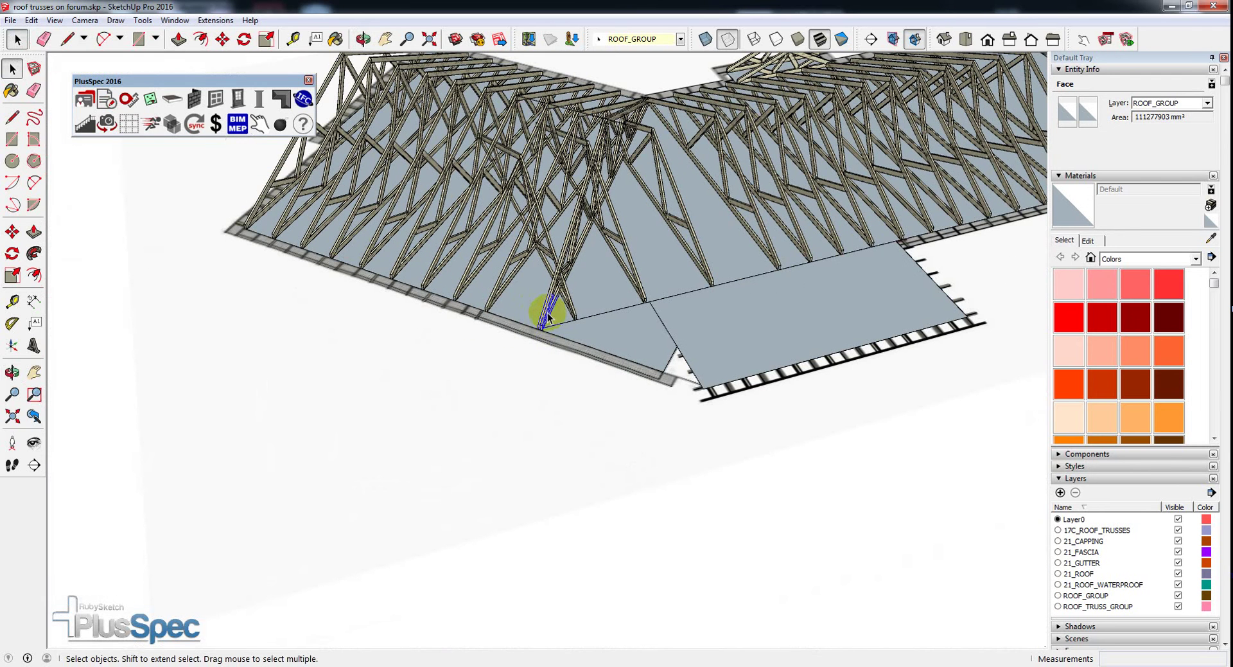
pyautogui.click(281, 100)
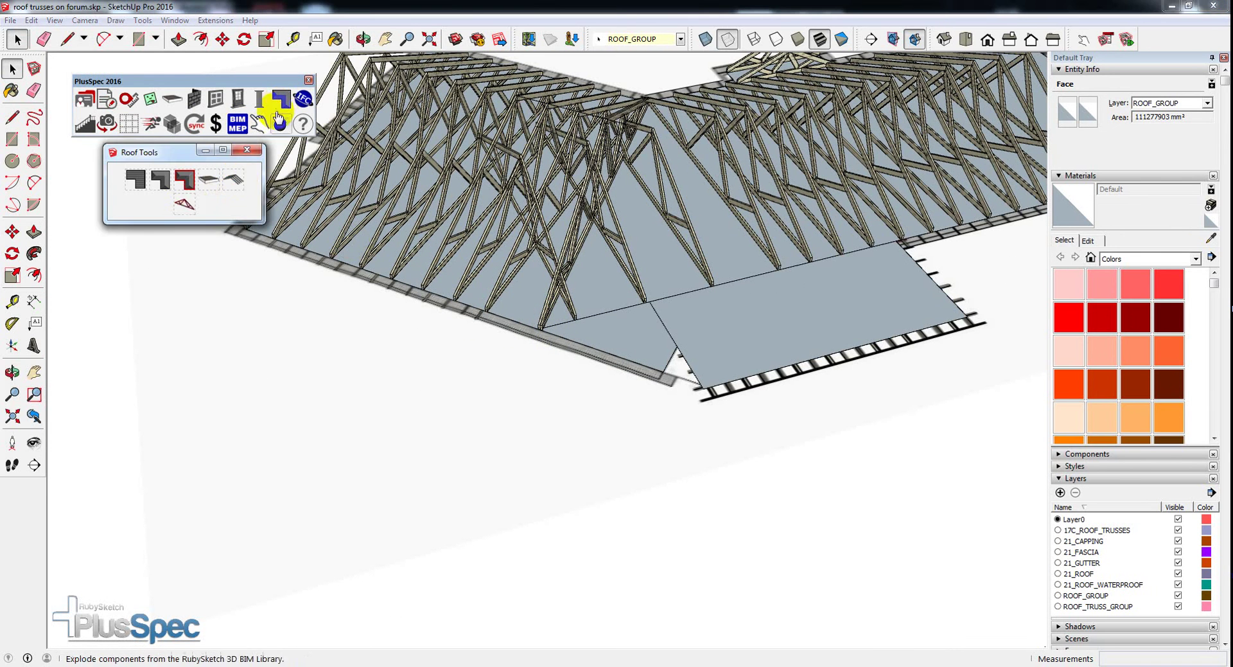
# Step: Create a 25° common truss with no end truss across a 3484mm span beside the roof
pyautogui.click(186, 205)
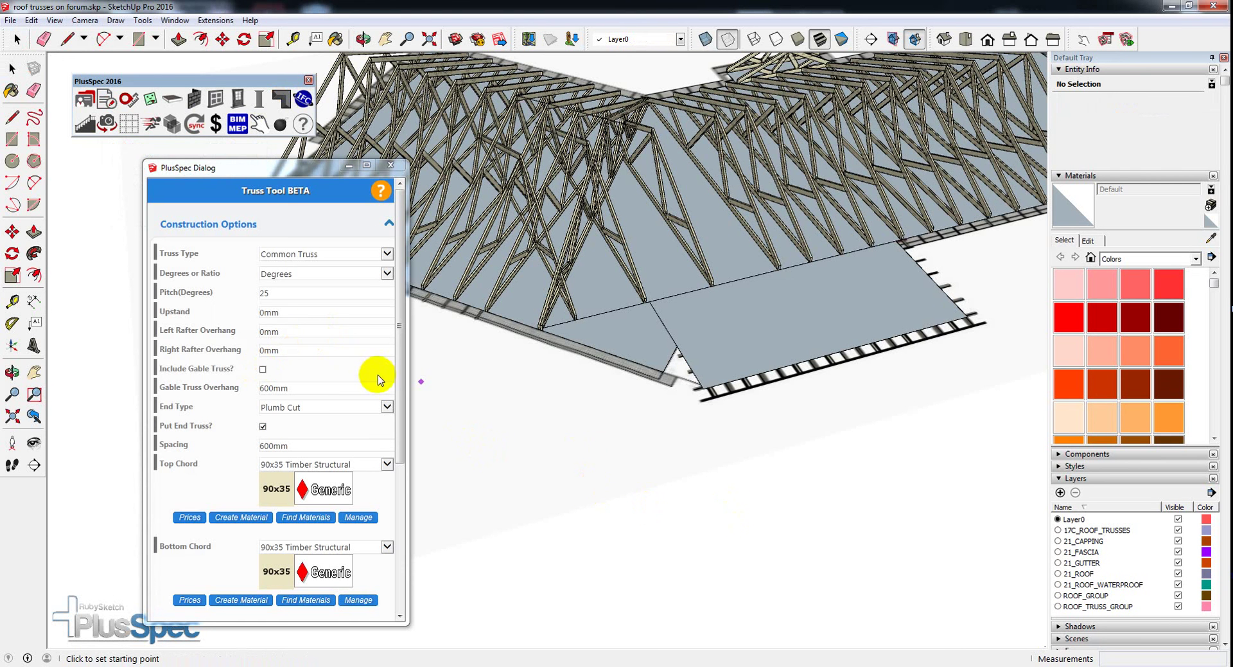
pyautogui.moveTo(399, 380); pyautogui.dragTo(395, 453)
pyautogui.click(263, 363)
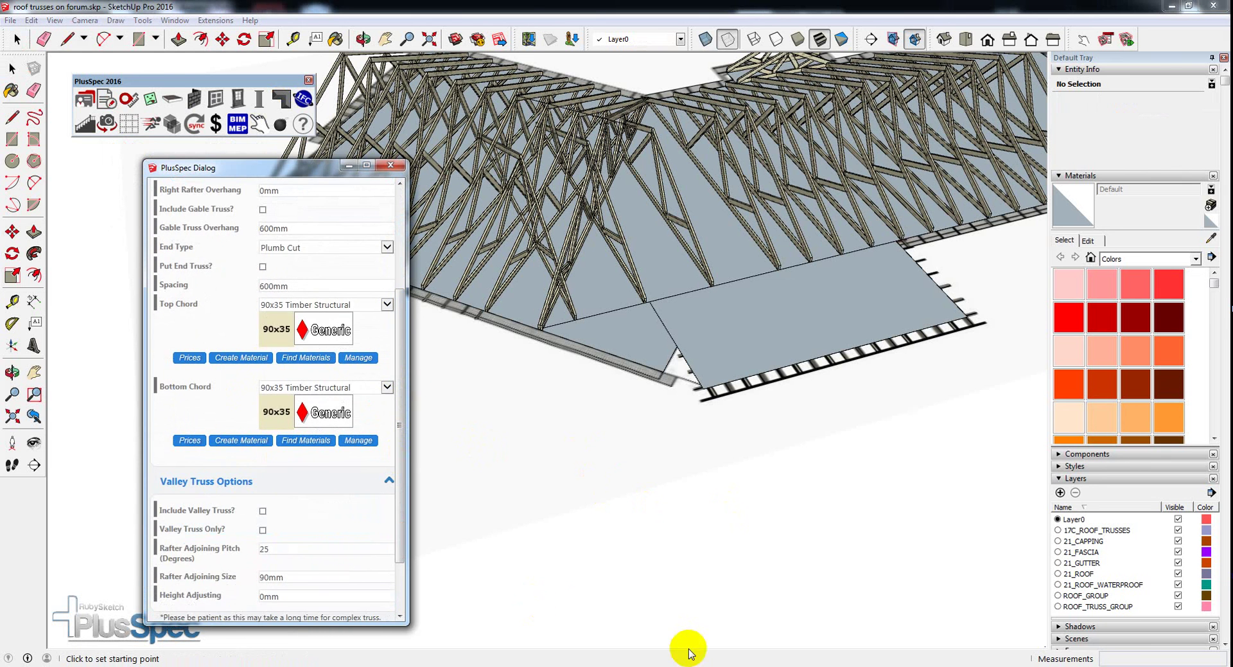
pyautogui.click(863, 494)
pyautogui.click(606, 582)
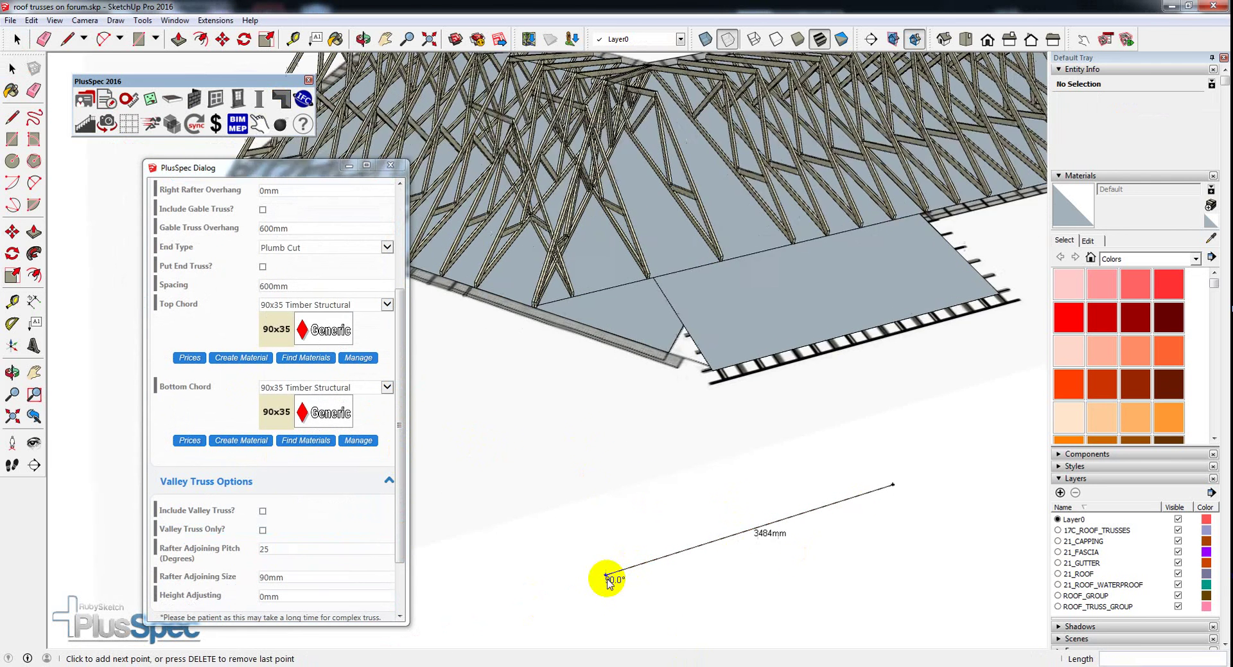
pyautogui.scroll(2, 606, 580)
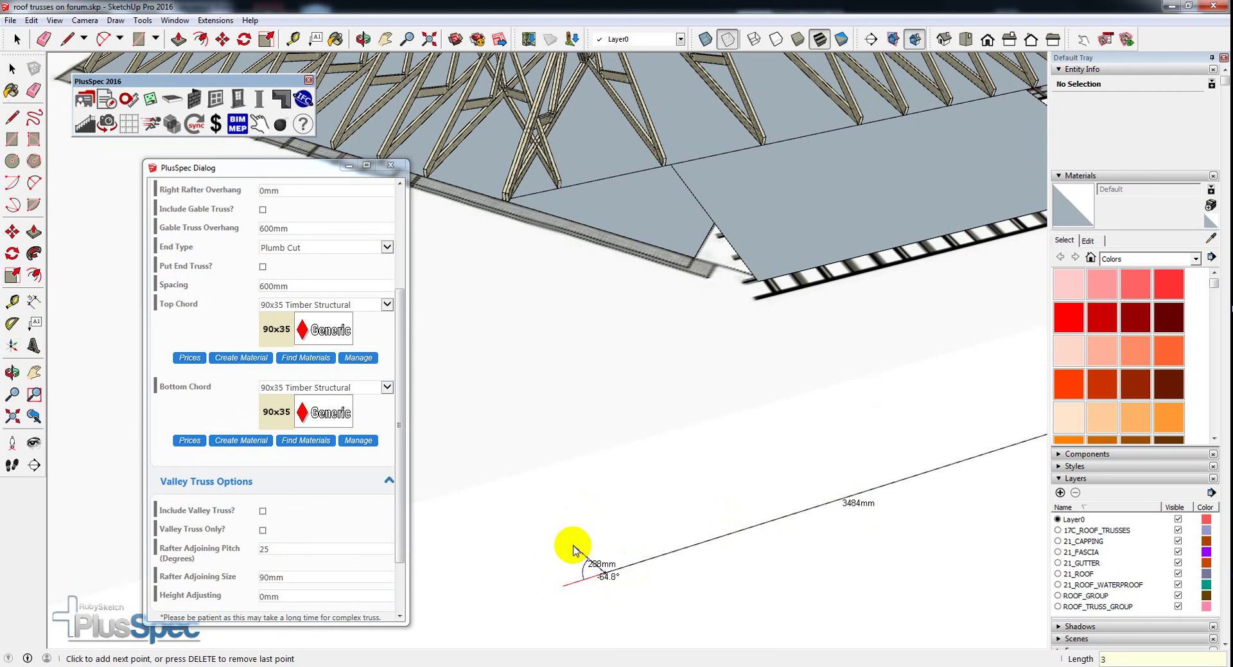
pyautogui.press('Return')
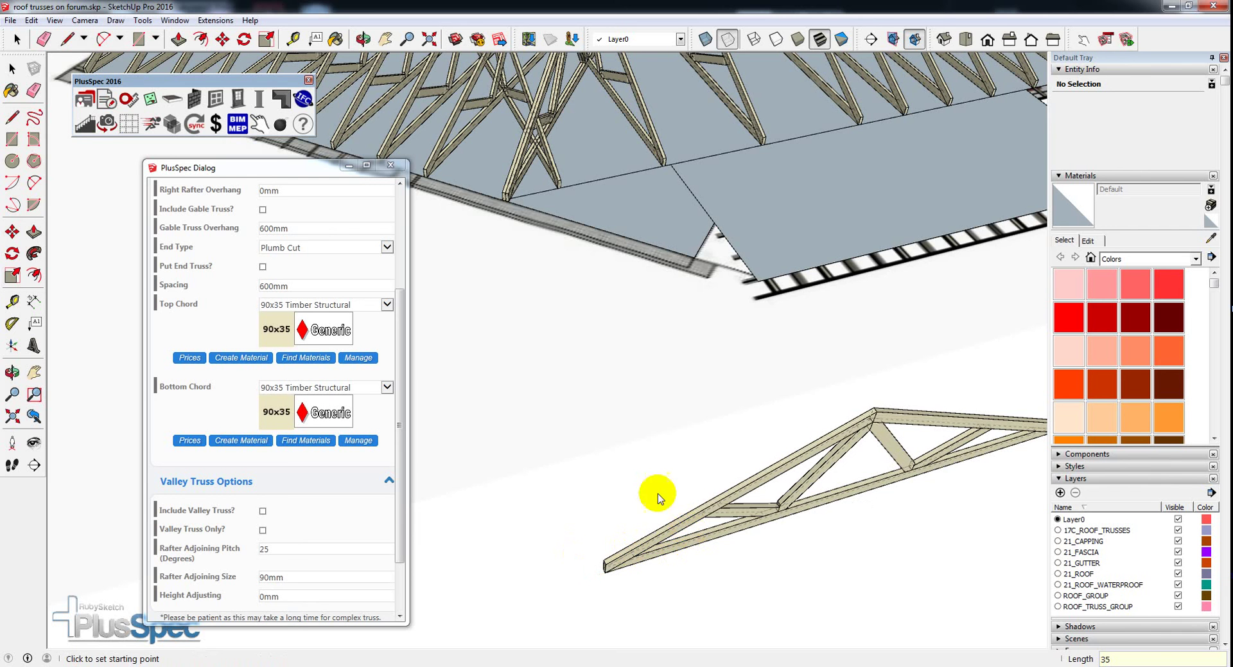
# Step: Draw web-member paths from the truss's bottom chord, check them by orbiting, and close the PlusSpec Dialog
pyautogui.click(739, 531)
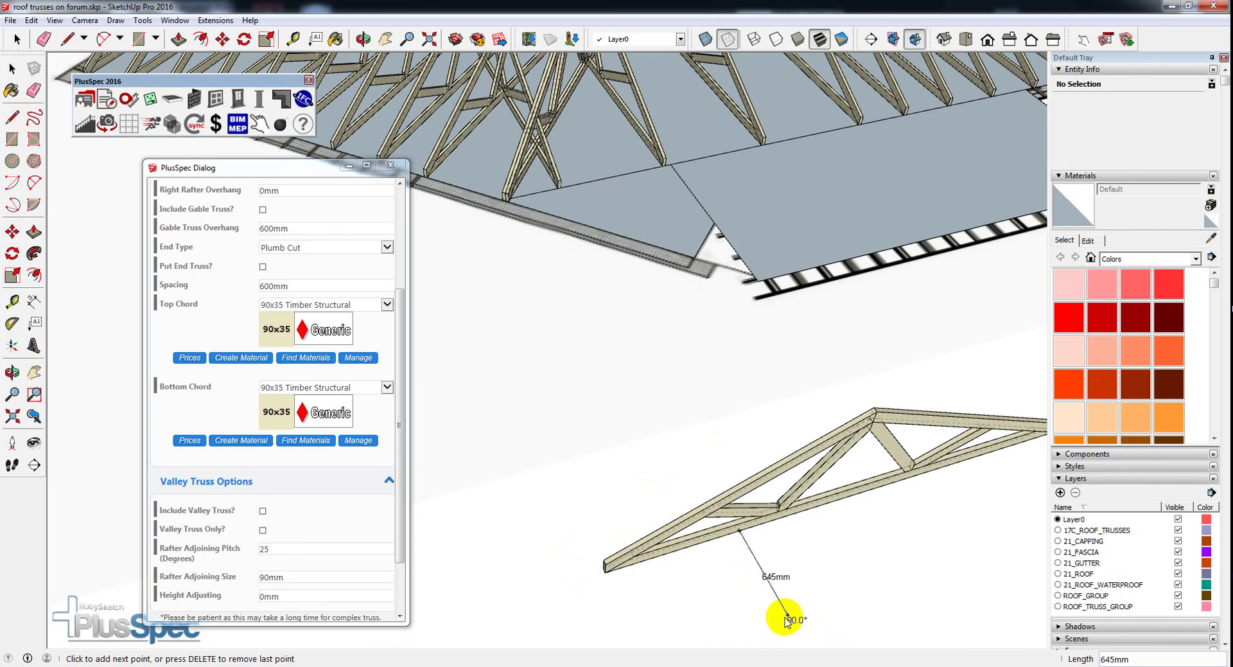
pyautogui.click(786, 619)
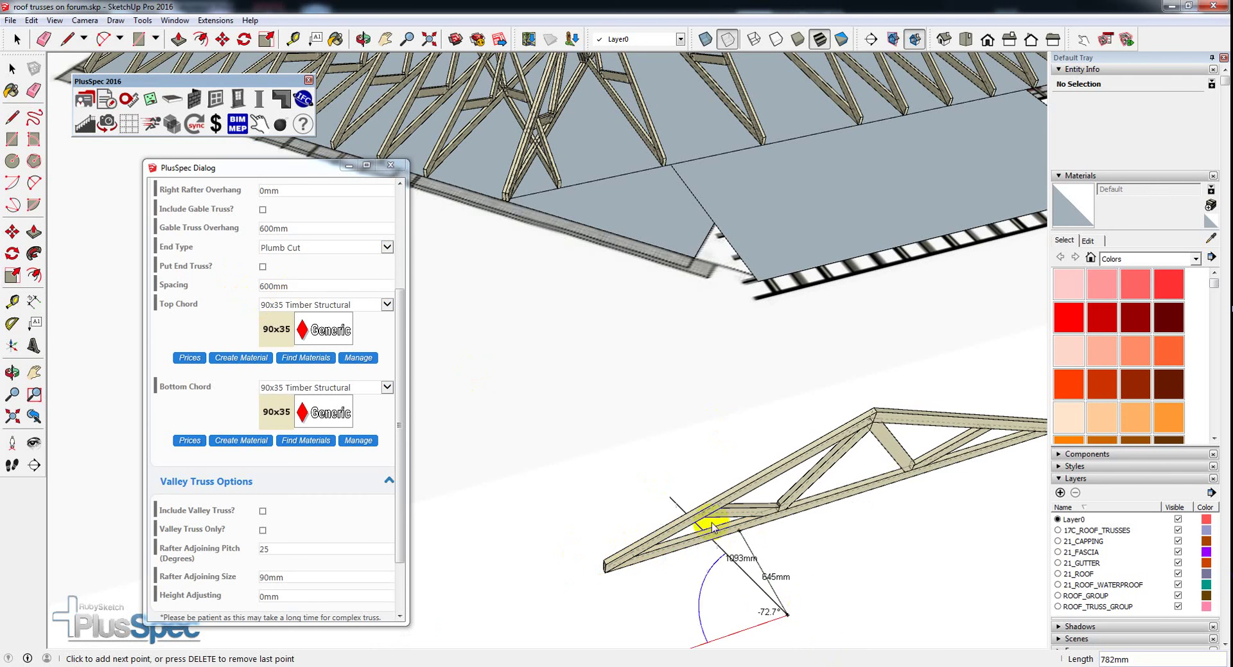
pyautogui.click(839, 601)
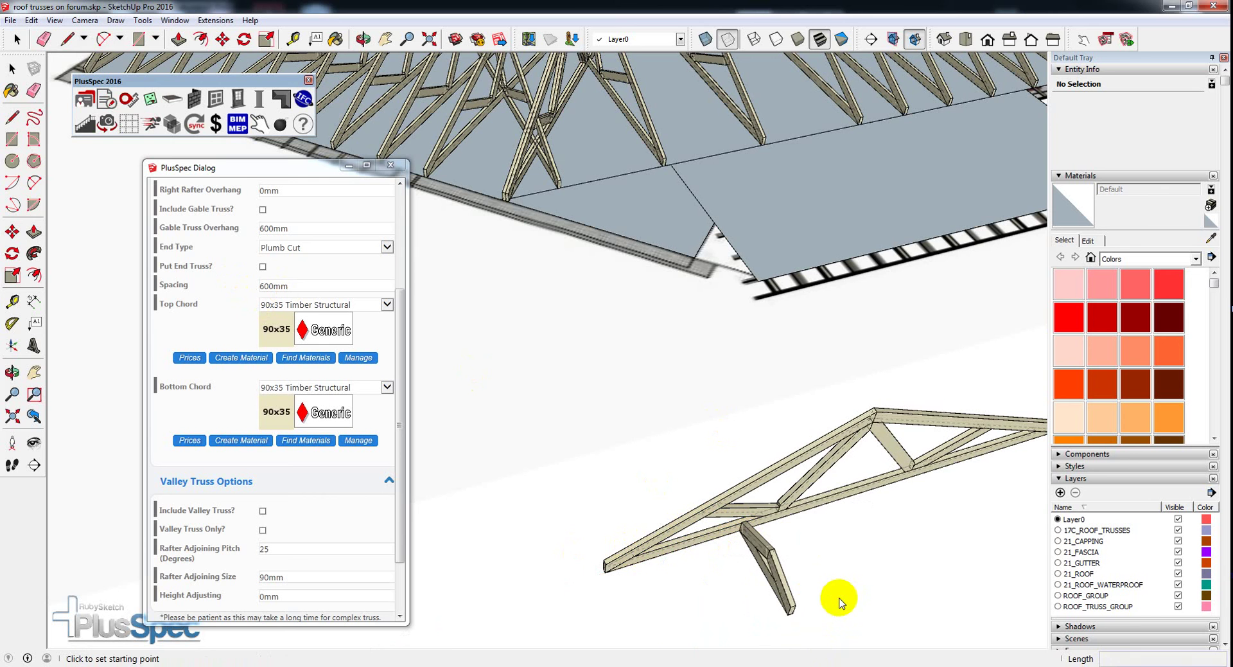
pyautogui.click(805, 511)
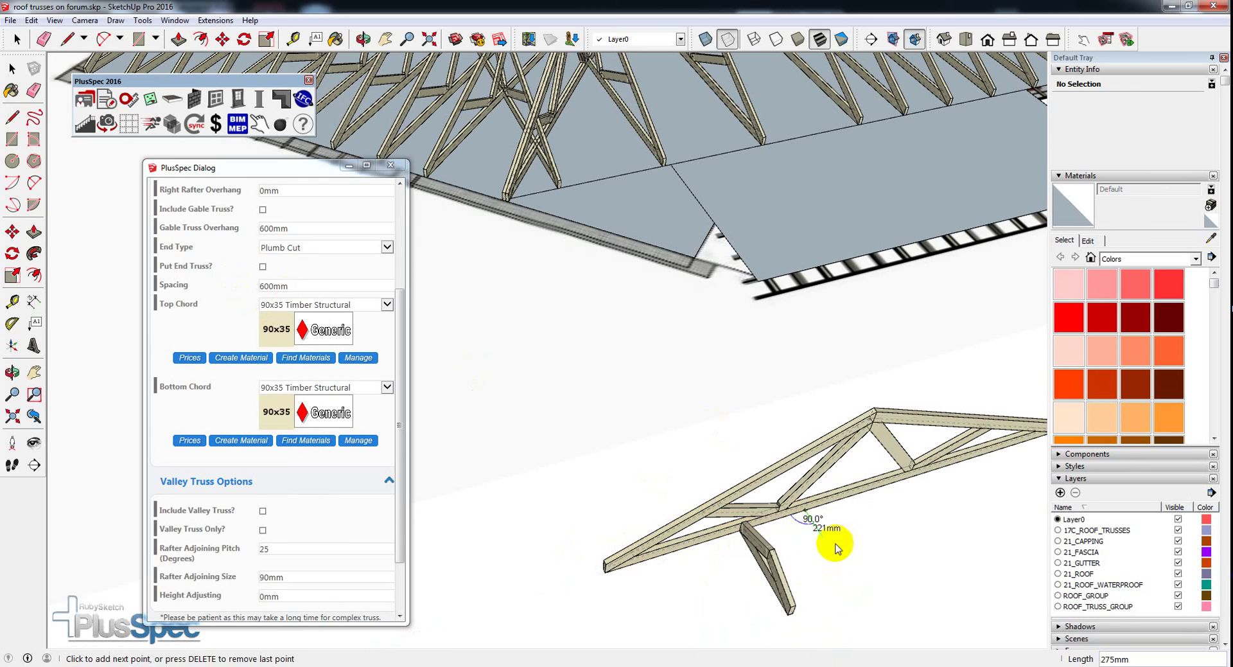
pyautogui.click(871, 611)
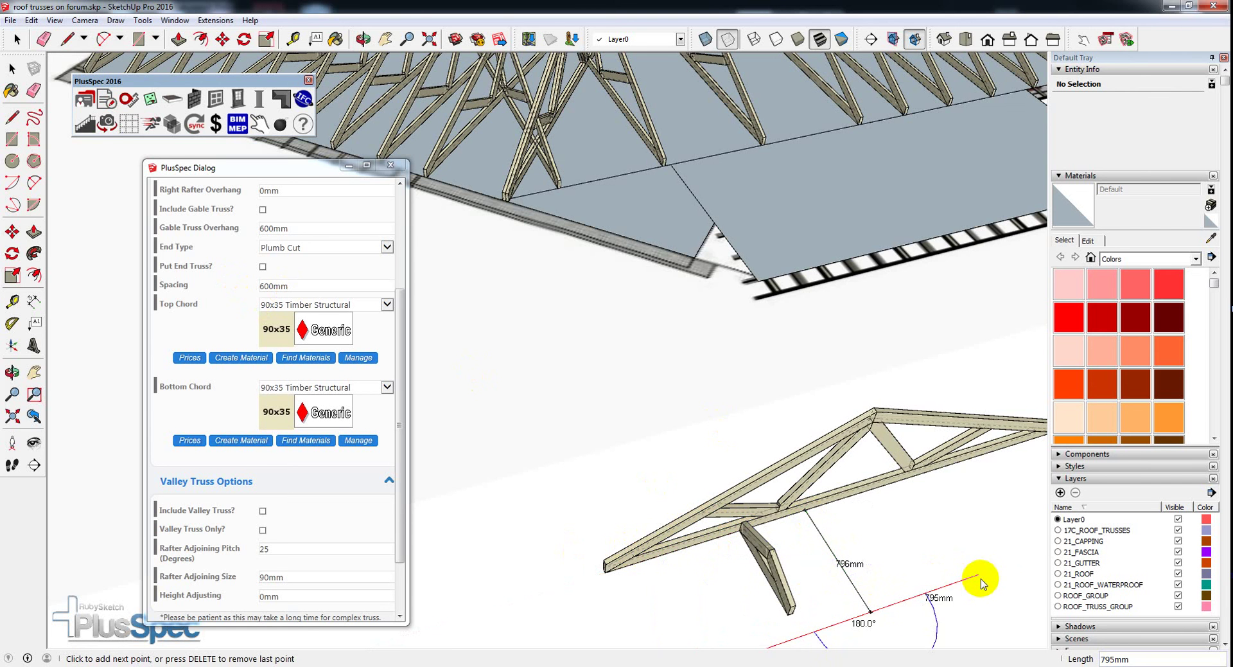
pyautogui.click(925, 590)
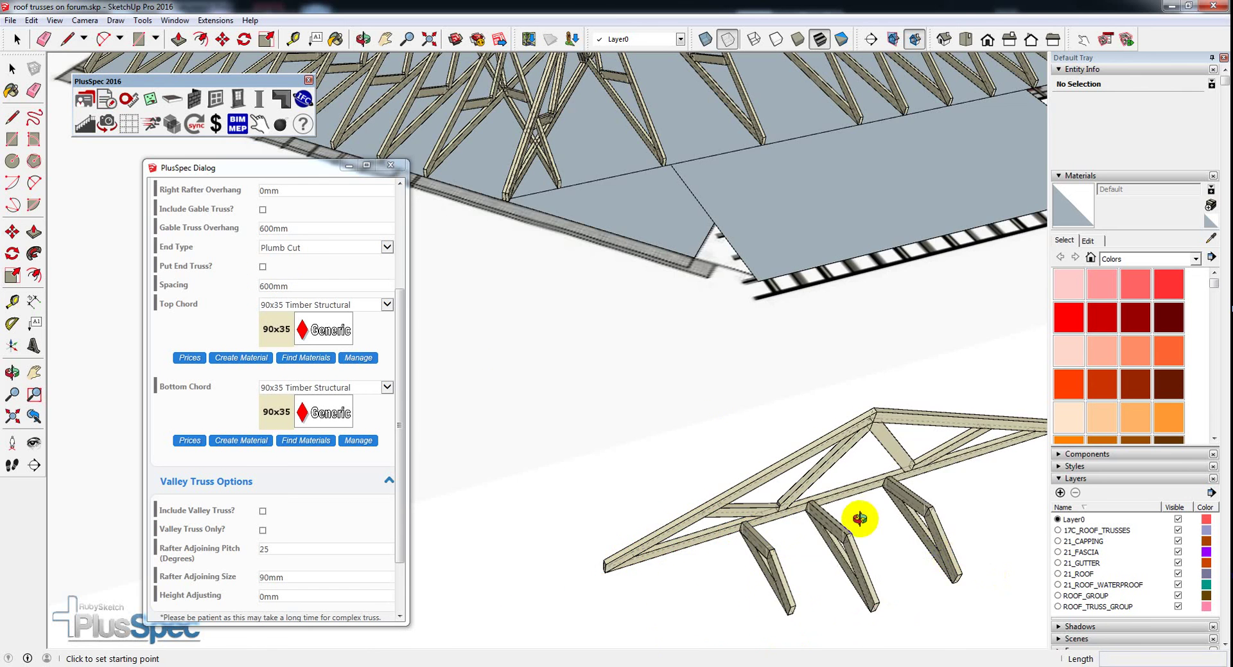
pyautogui.moveTo(860, 517); pyautogui.dragTo(694, 435, button='middle')
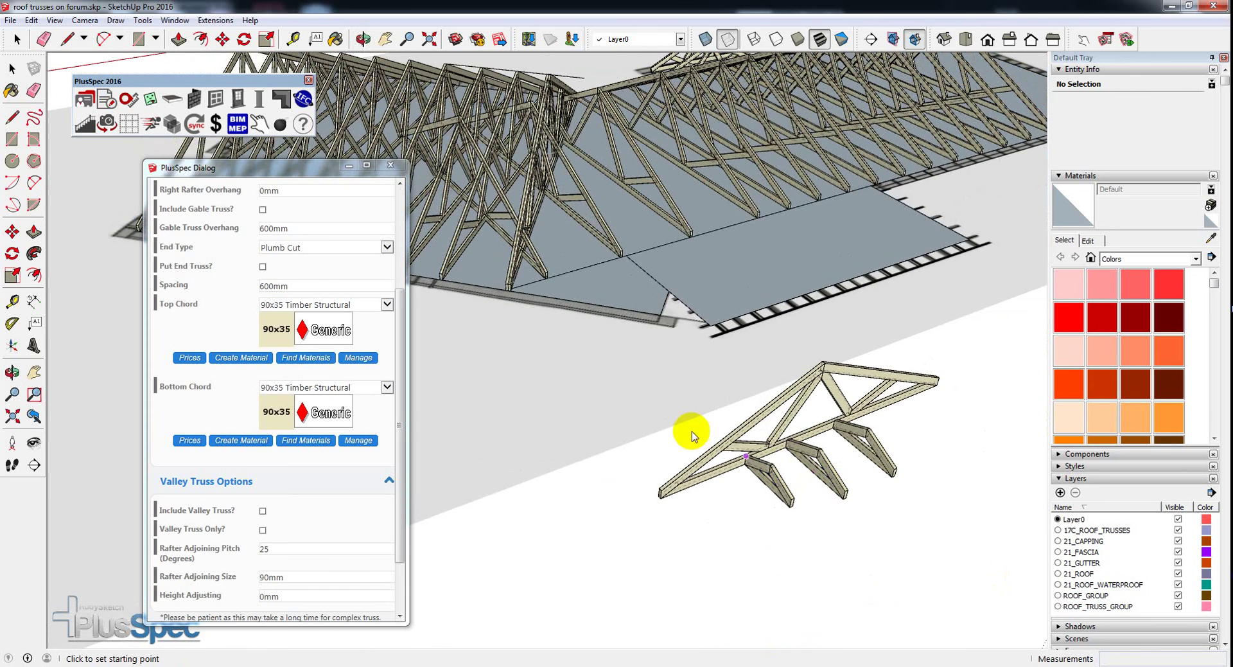
pyautogui.click(392, 168)
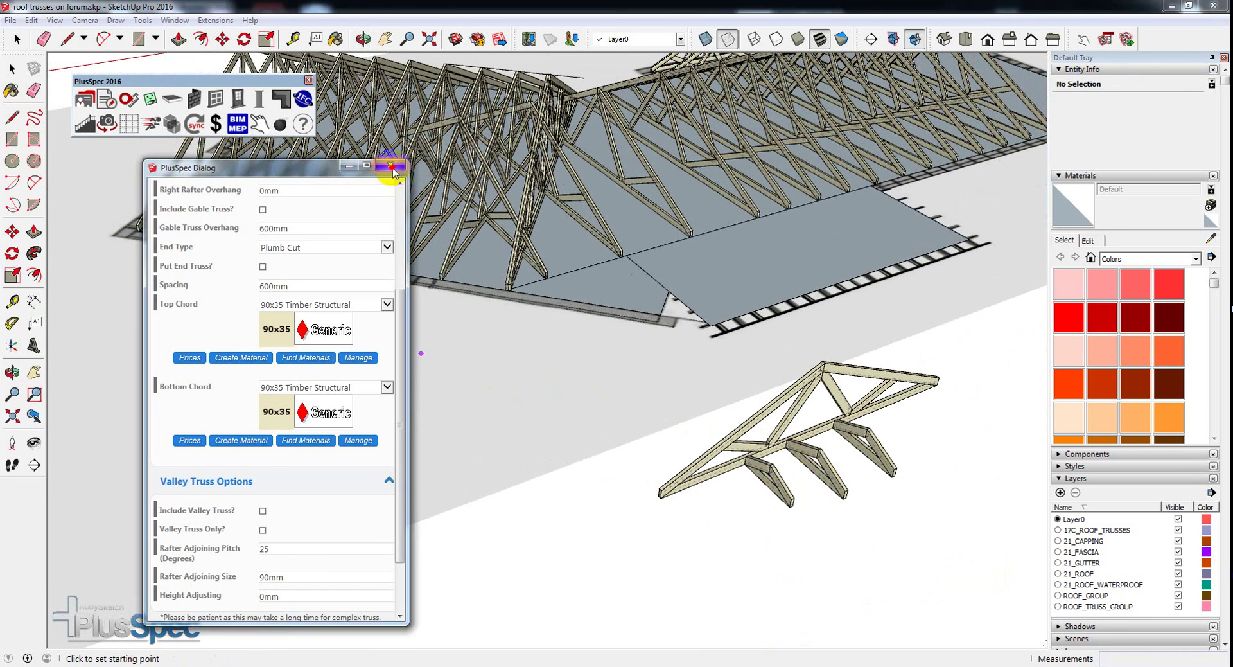